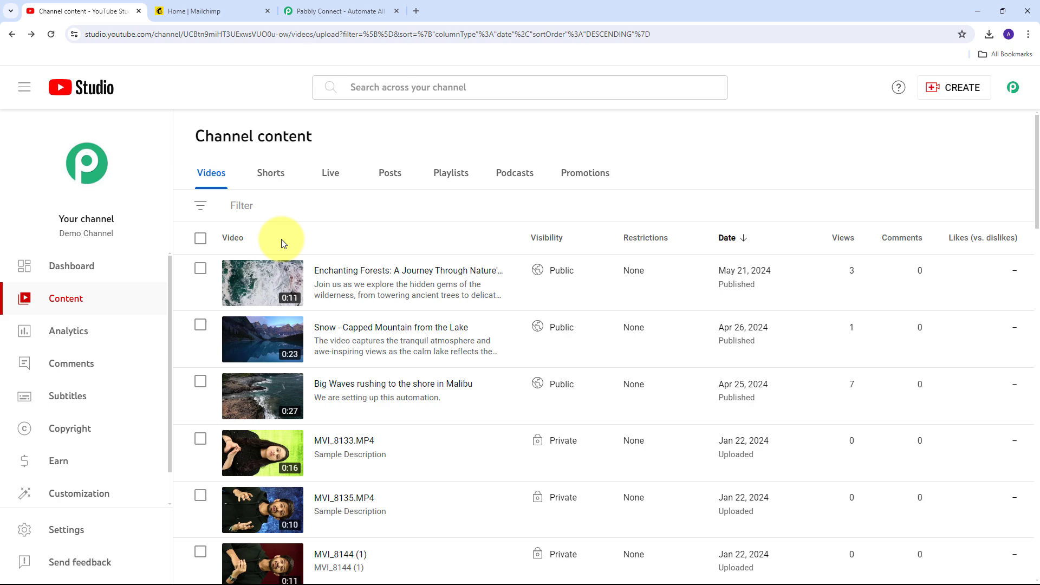
- Look over the YouTube Studio channel content, the Mailchimp home page and the Pabbly Connect website
{"action": "left_click", "coordinate": [179, 11]}
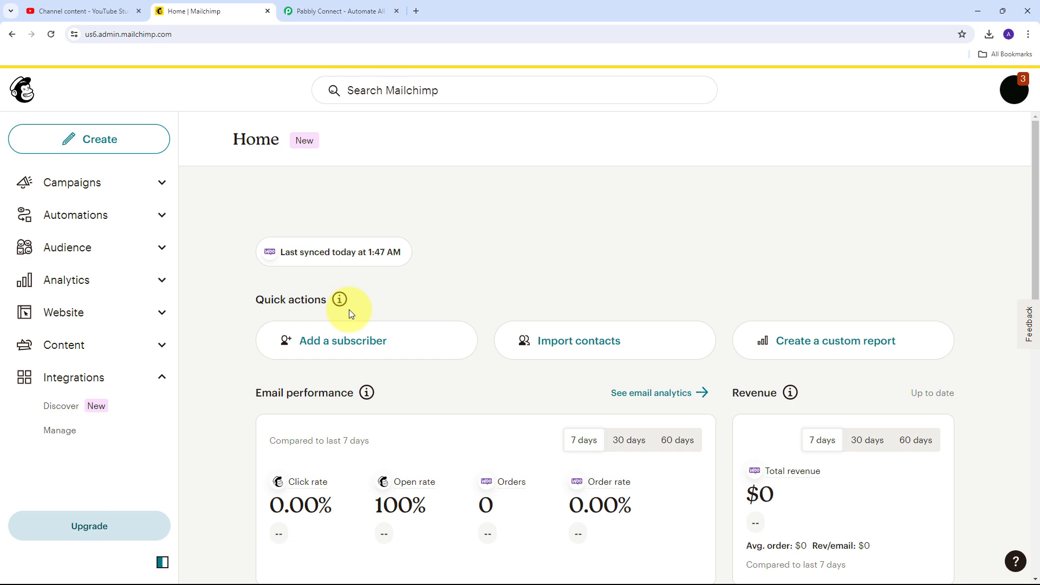
{"action": "left_click", "coordinate": [92, 13]}
{"action": "left_click", "coordinate": [205, 11]}
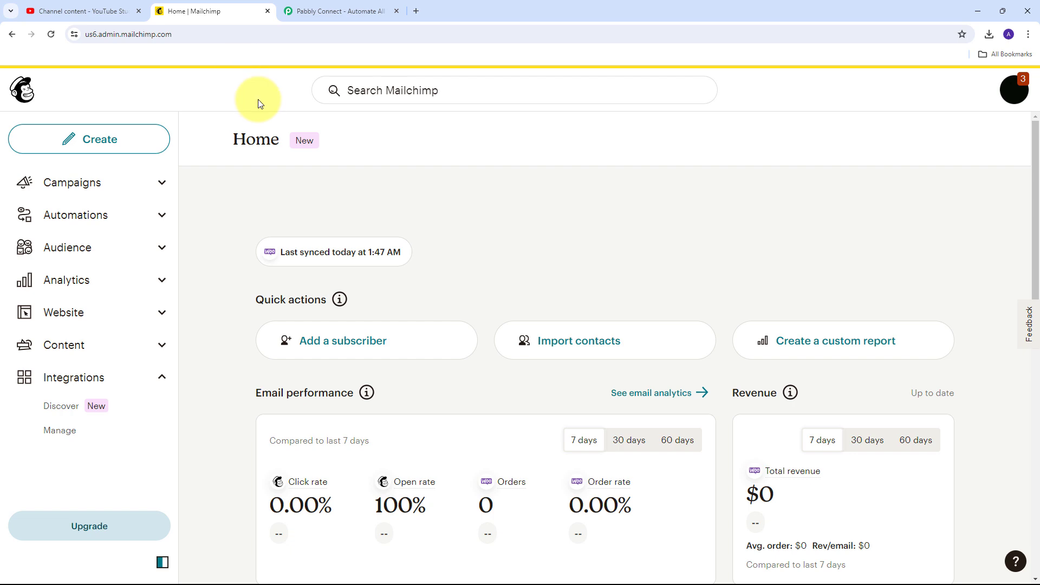
{"action": "left_click", "coordinate": [319, 8]}
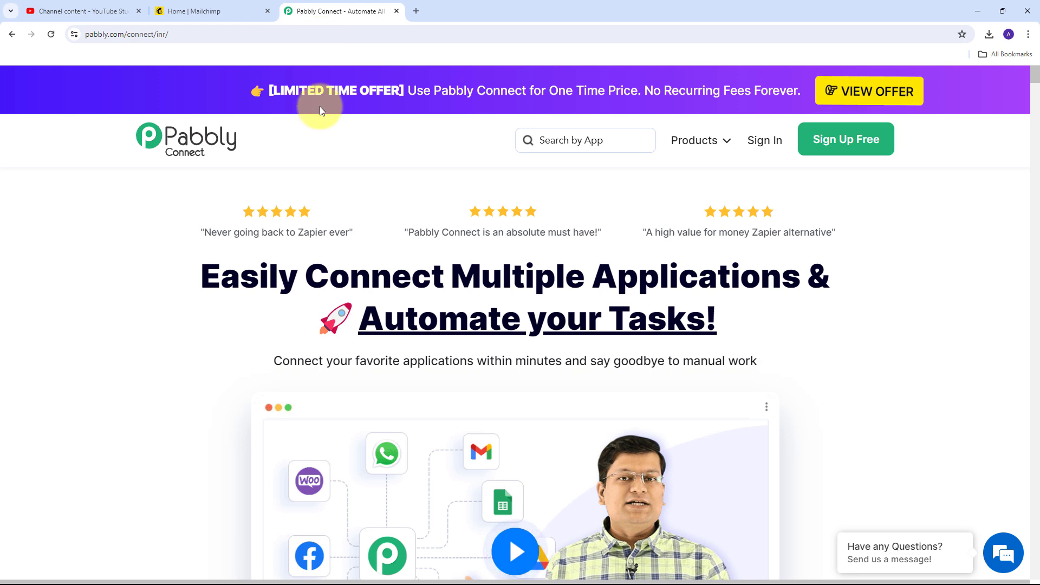
{"action": "left_click", "coordinate": [63, 11]}
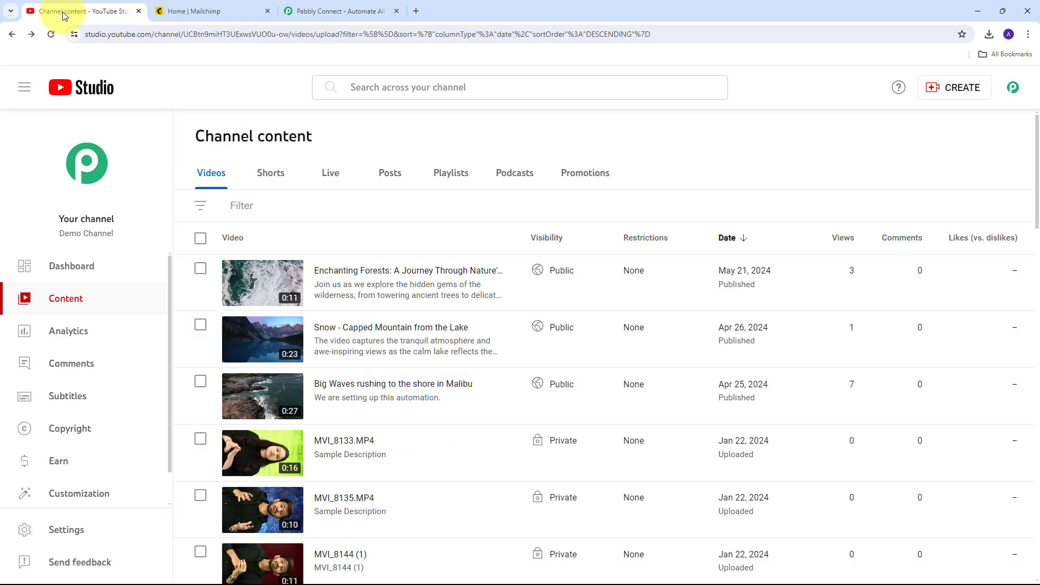
{"action": "left_click", "coordinate": [190, 10]}
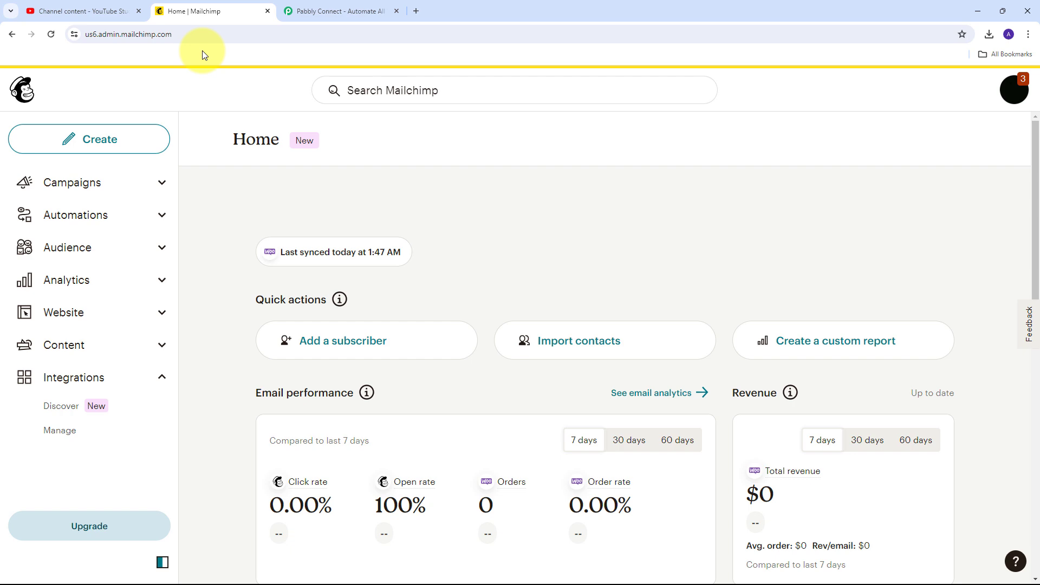
{"action": "left_click", "coordinate": [92, 8]}
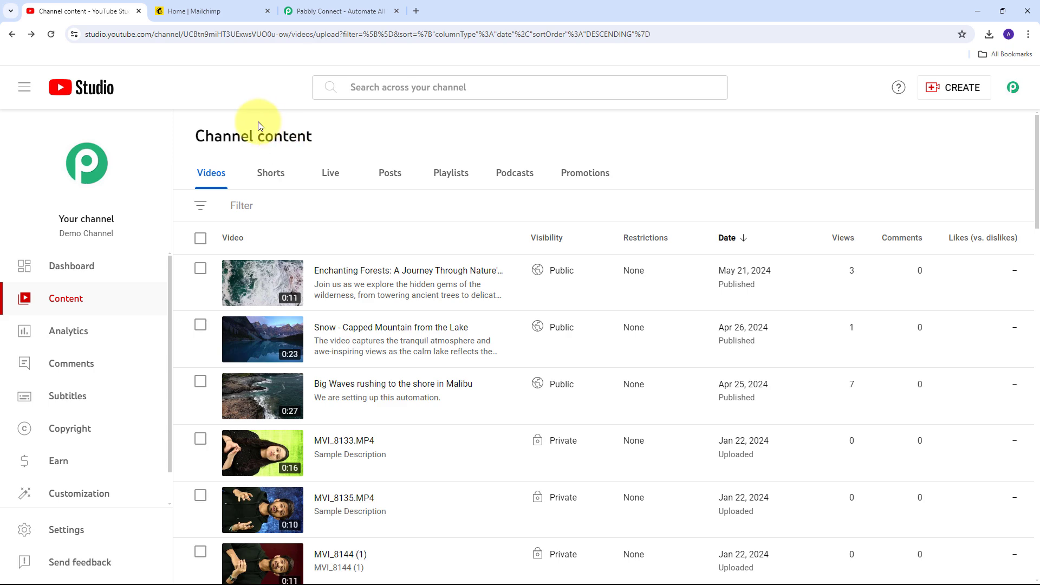
{"action": "left_click", "coordinate": [210, 9]}
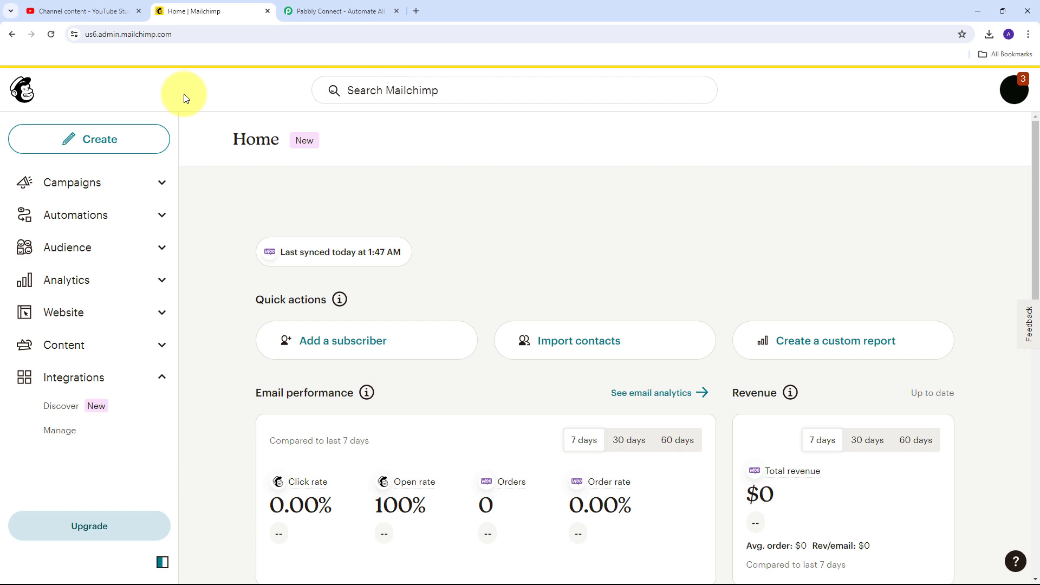
{"action": "left_click", "coordinate": [65, 6]}
{"action": "left_click", "coordinate": [209, 11]}
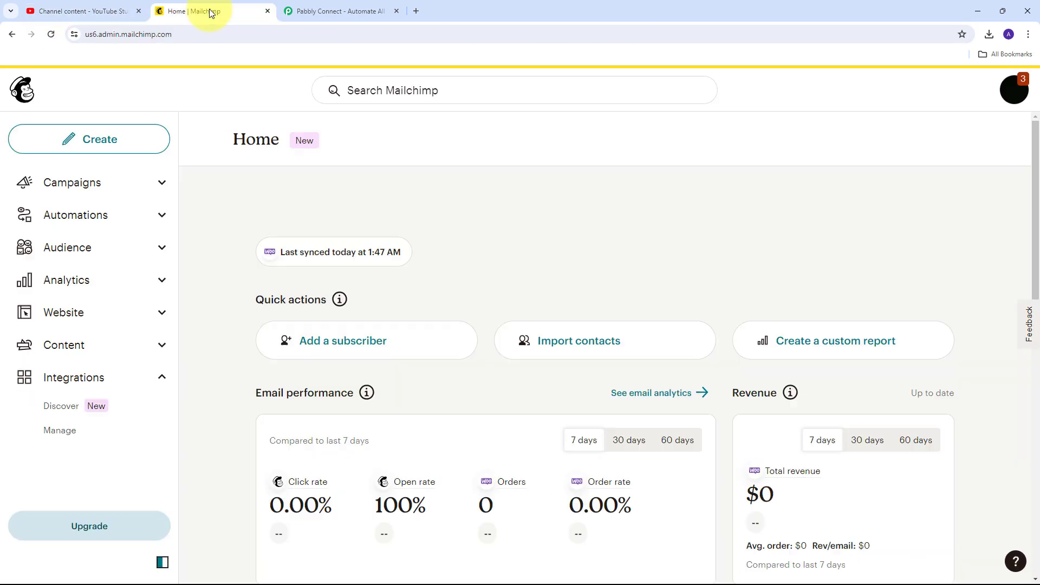
- Switch to the Pabbly Connect website, sign in and open Pabbly Connect from the list of Pabbly apps
{"action": "left_click", "coordinate": [324, 12]}
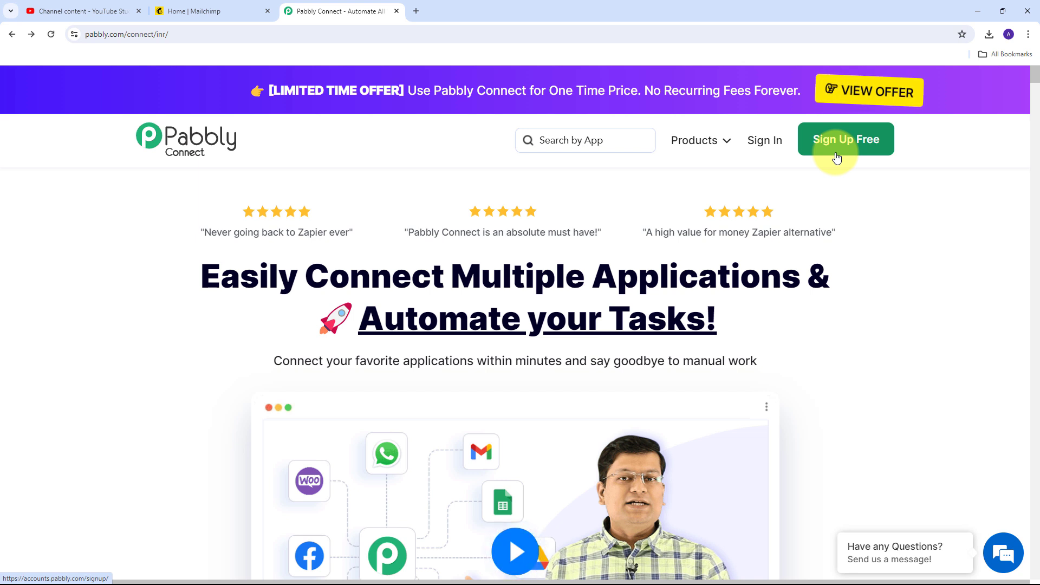
{"action": "left_click", "coordinate": [760, 151]}
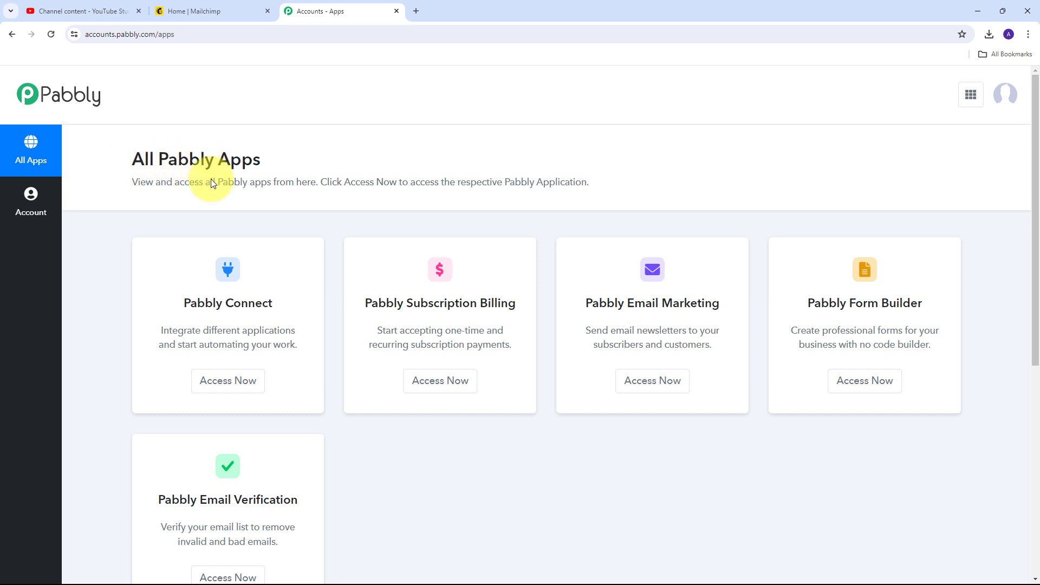
{"action": "scroll", "coordinate": [304, 201], "scroll_direction": "down", "scroll_amount": 1}
{"action": "left_click_drag", "start_coordinate": [174, 248], "coordinate": [283, 260]}
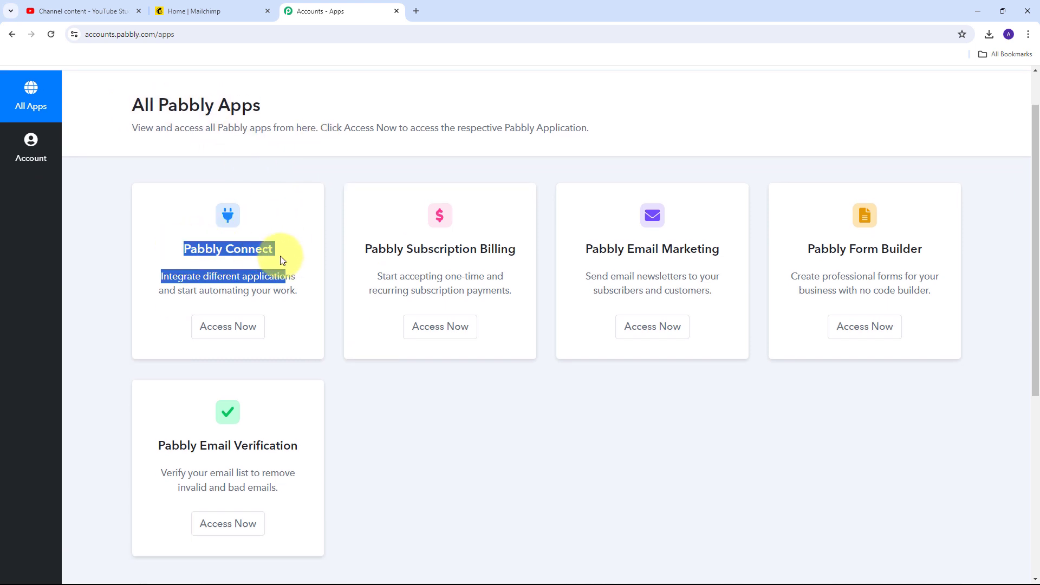
{"action": "left_click", "coordinate": [227, 328]}
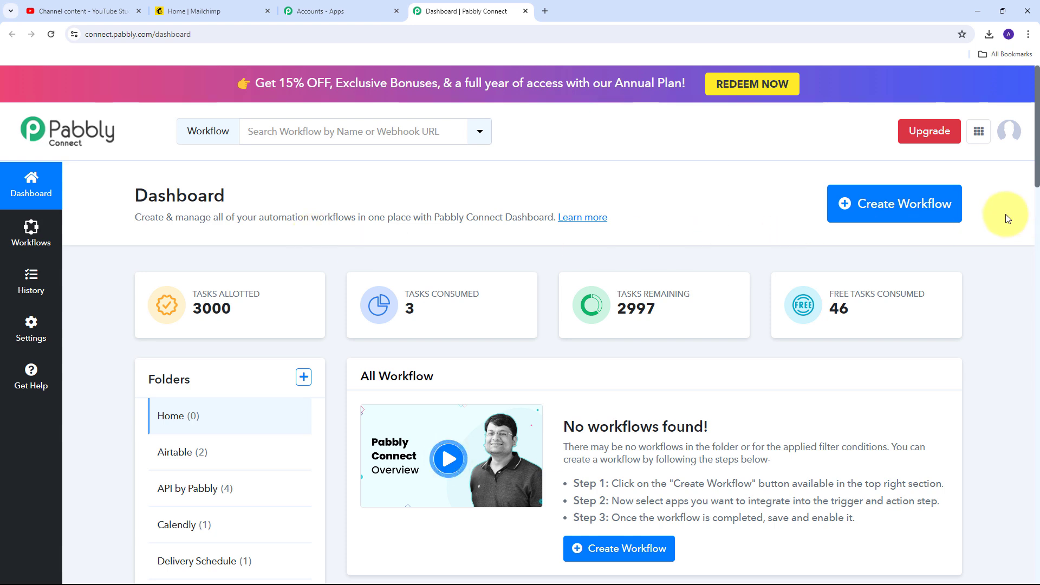
- Create a workflow named "Promote YouTube Videos with Email Marketing Automation" in the YouTube Videos folder
{"action": "left_click", "coordinate": [896, 215]}
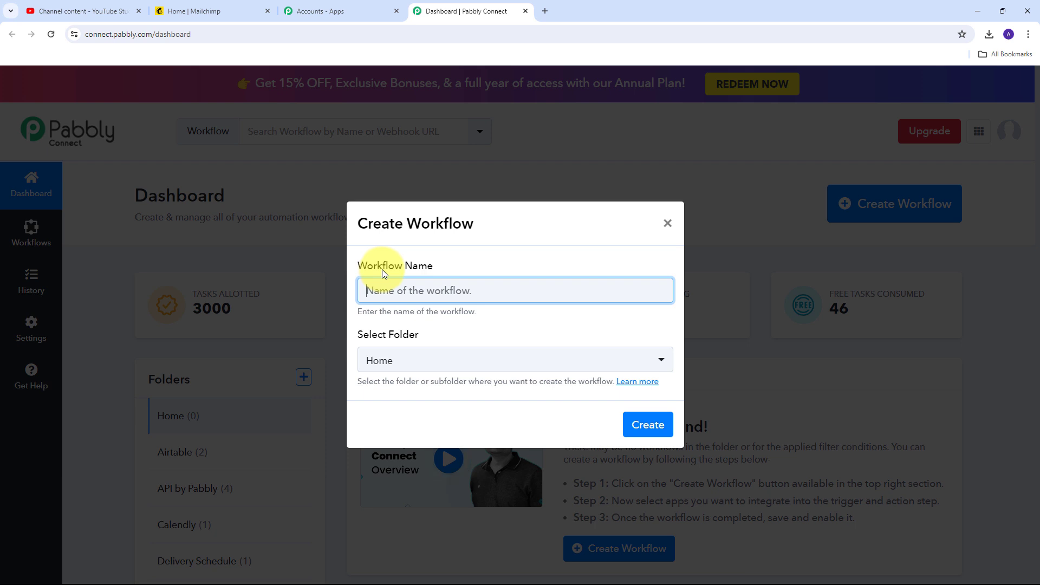
{"action": "type", "text": "Promote YouTube Videos with Email Marketing Automation"}
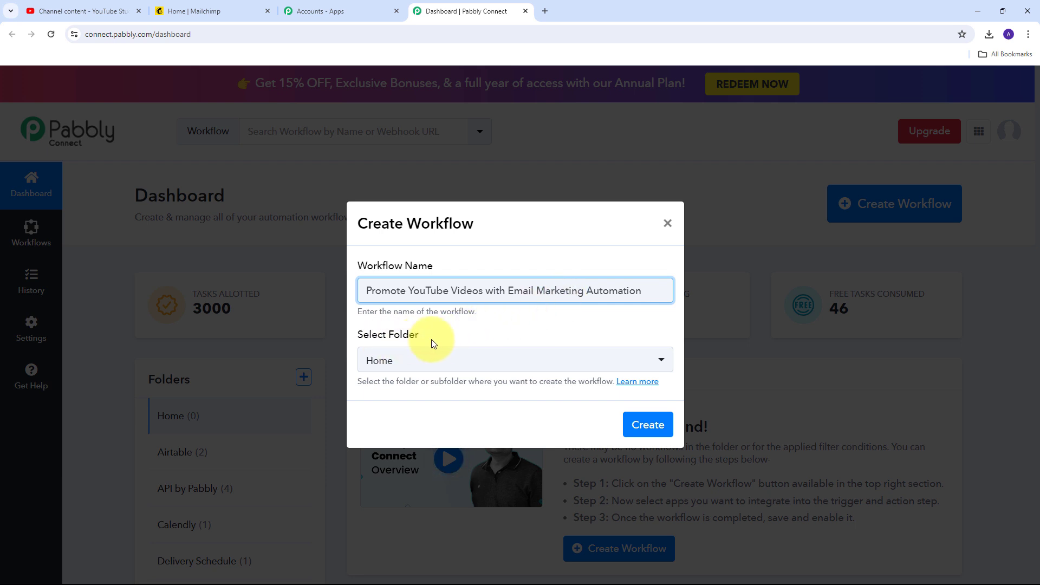
{"action": "left_click", "coordinate": [588, 363]}
{"action": "scroll", "coordinate": [447, 195], "scroll_direction": "down", "scroll_amount": 8}
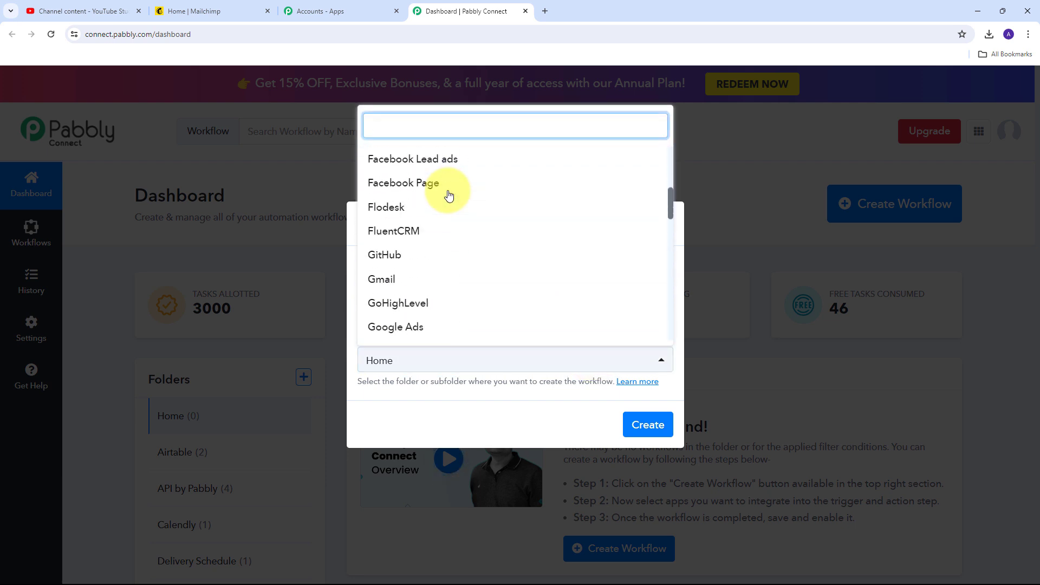
{"action": "scroll", "coordinate": [448, 195], "scroll_direction": "down", "scroll_amount": 15}
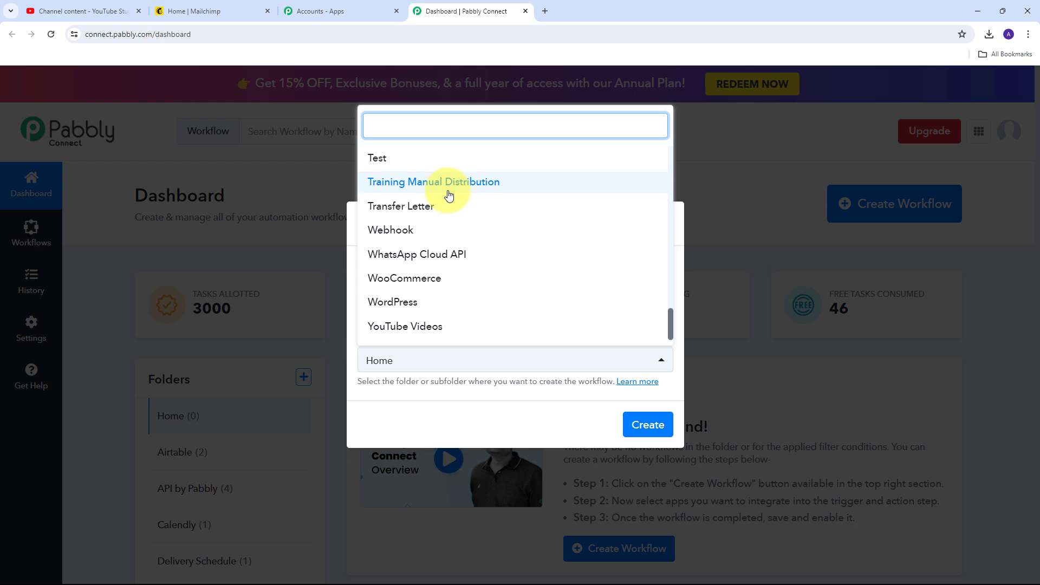
{"action": "left_click", "coordinate": [409, 326]}
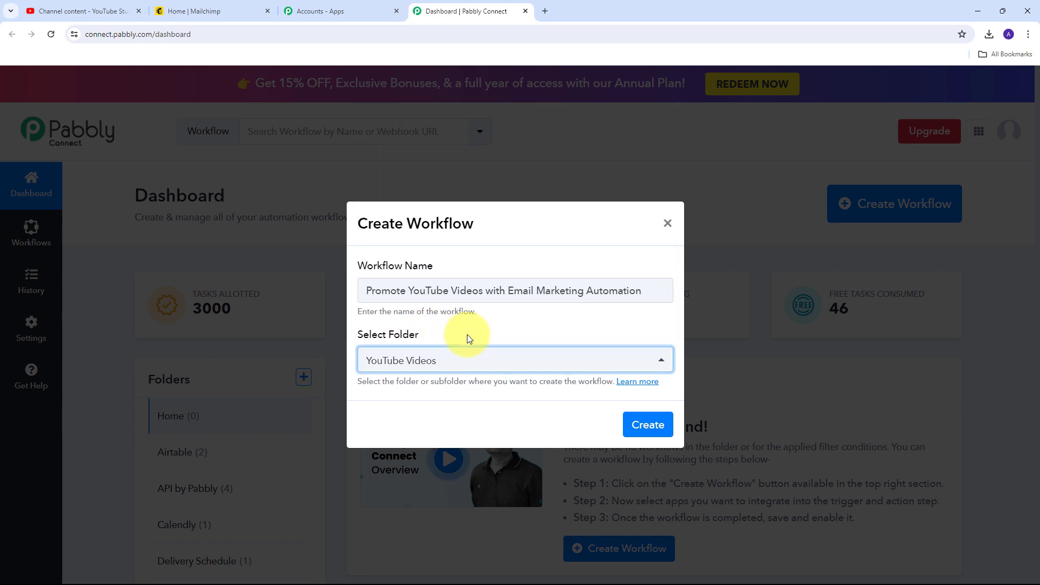
{"action": "left_click", "coordinate": [640, 423]}
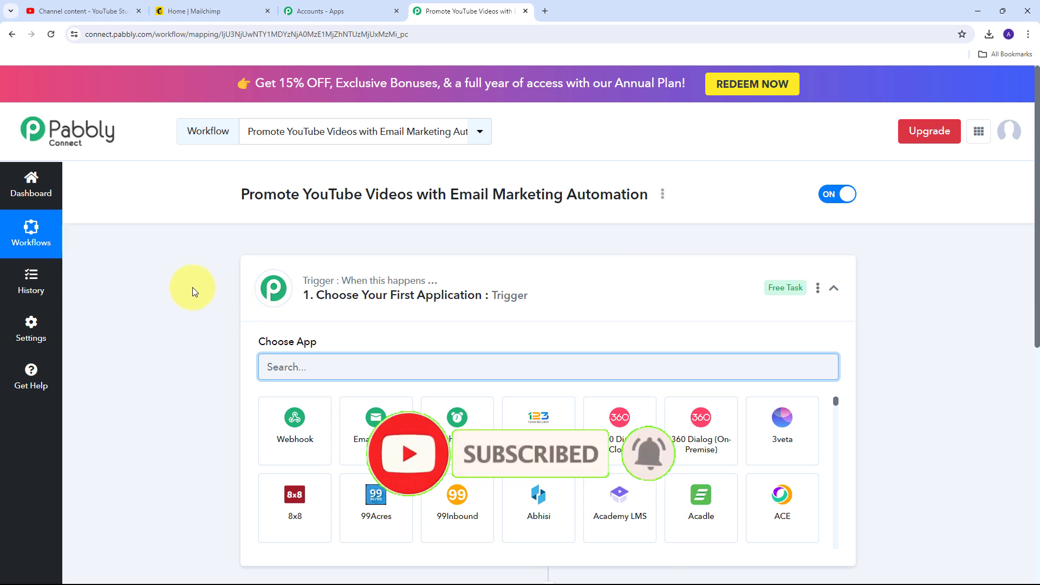
- Set the workflow's trigger app to YouTube with the event New Video in Channel with Video URL
{"action": "scroll", "coordinate": [193, 288], "scroll_direction": "down", "scroll_amount": 3}
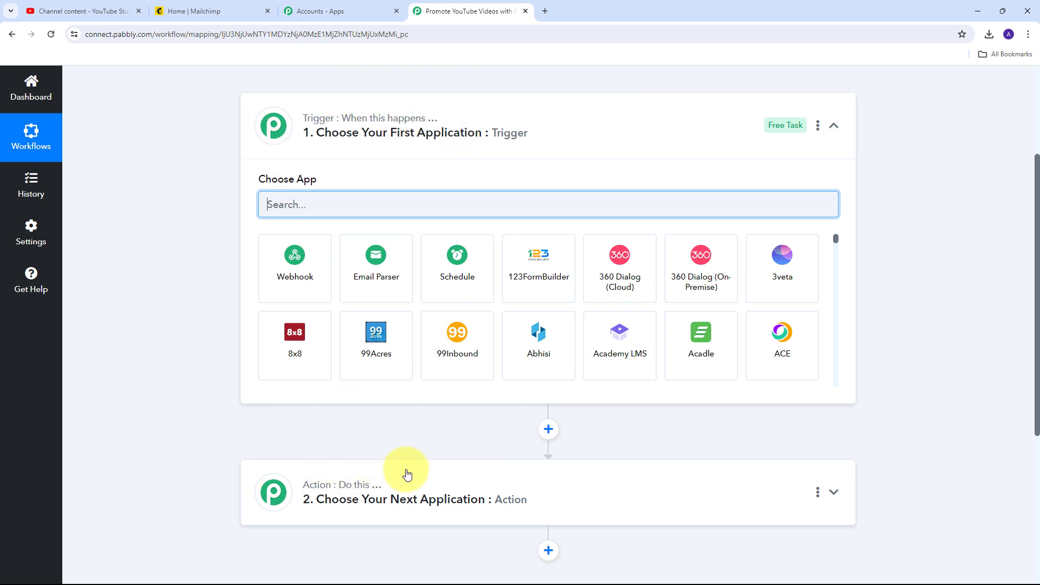
{"action": "mouse_move", "coordinate": [312, 126]}
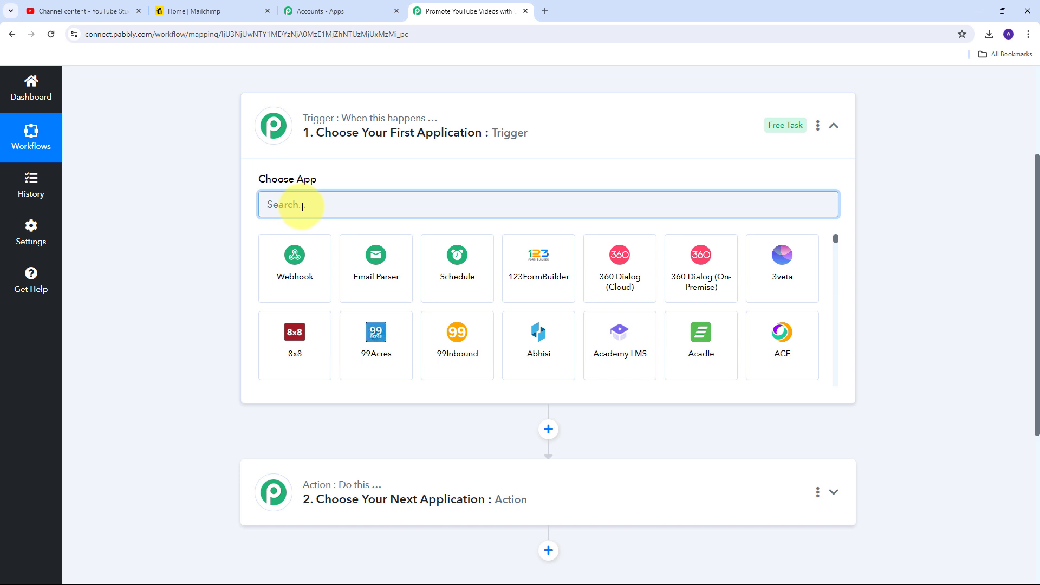
{"action": "type", "text": "youtube"}
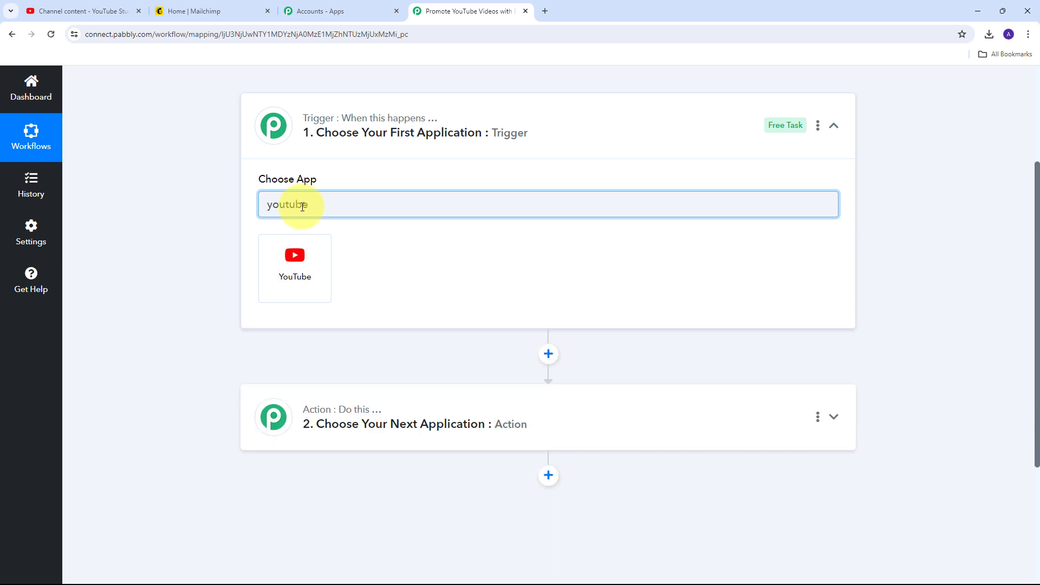
{"action": "left_click", "coordinate": [296, 268]}
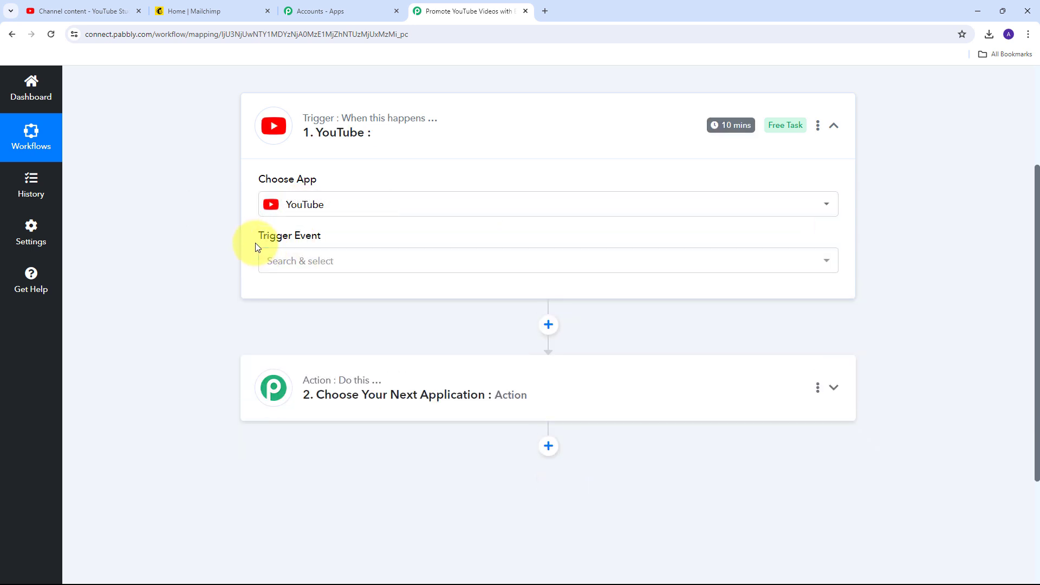
{"action": "left_click", "coordinate": [454, 259]}
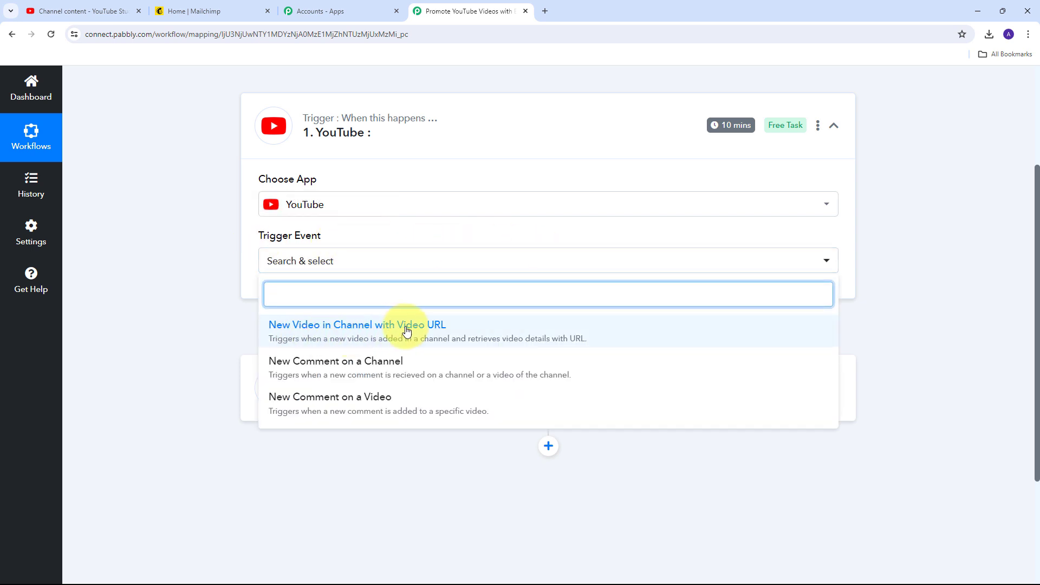
{"action": "left_click", "coordinate": [347, 339]}
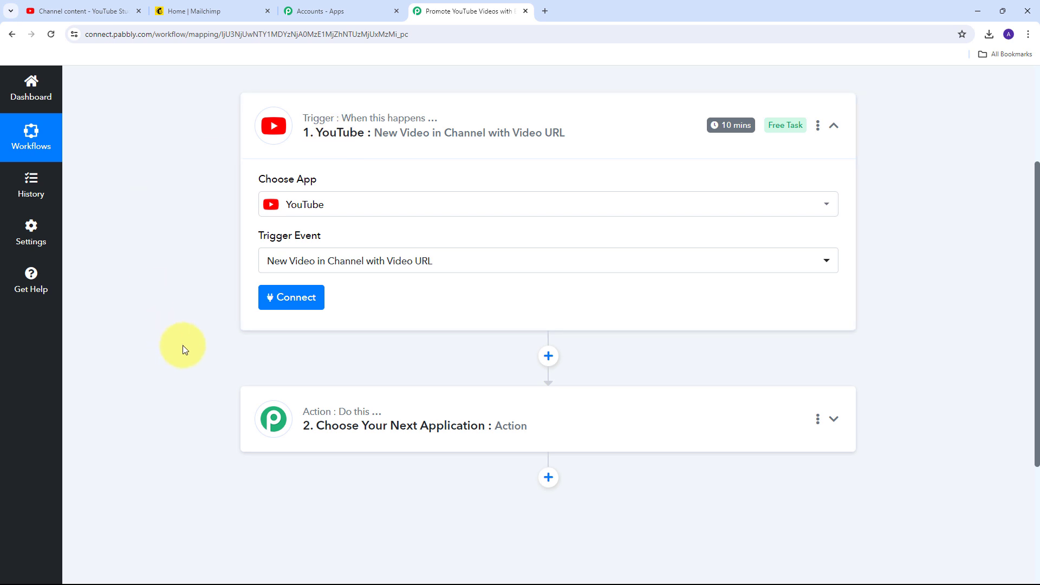
- Add a new YouTube connection to the trigger and authorize Pabbly Connect's access to the Google account
{"action": "left_click", "coordinate": [291, 297]}
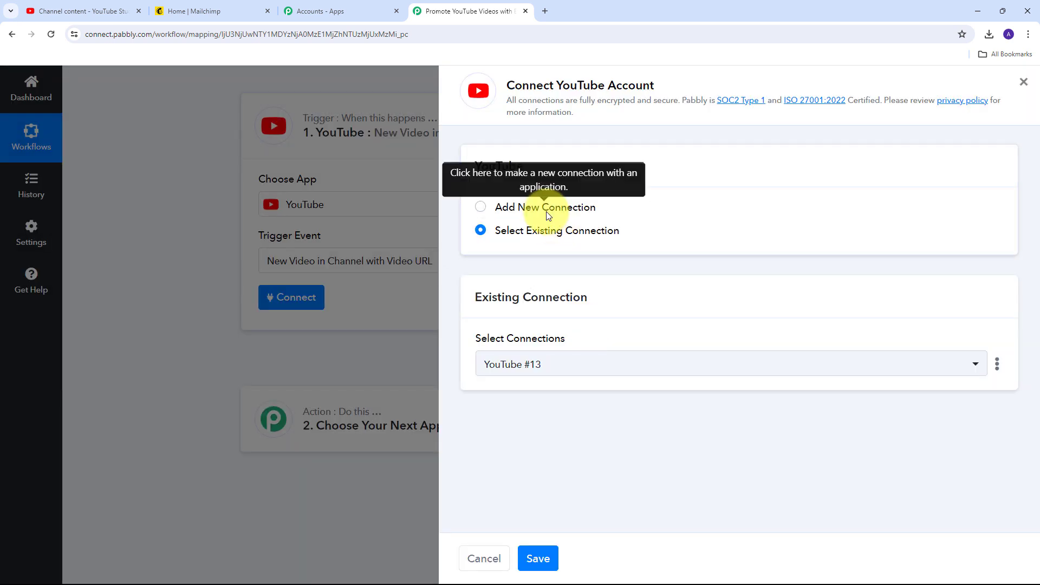
{"action": "left_click", "coordinate": [529, 209]}
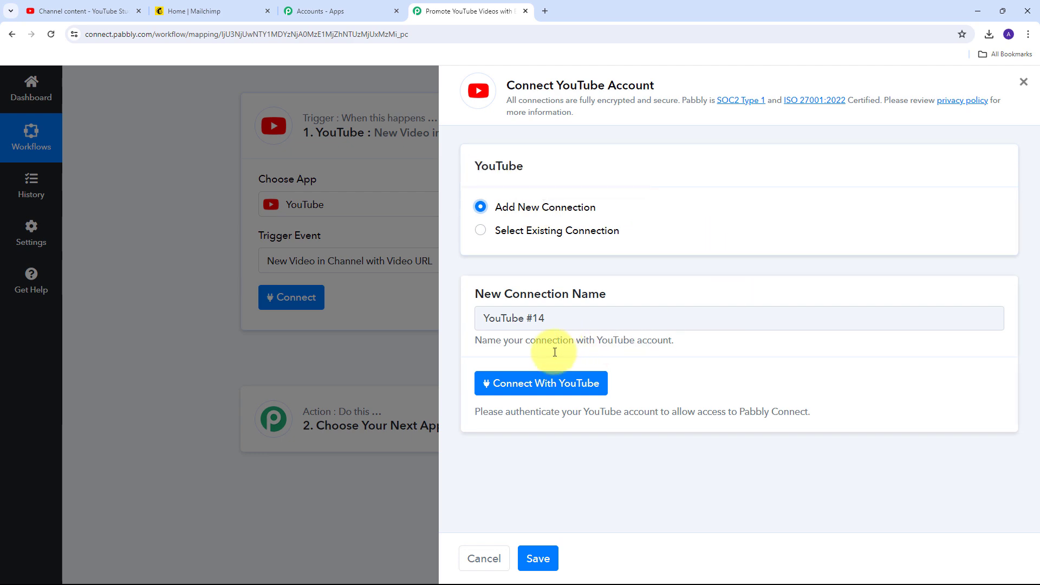
{"action": "left_click", "coordinate": [550, 392]}
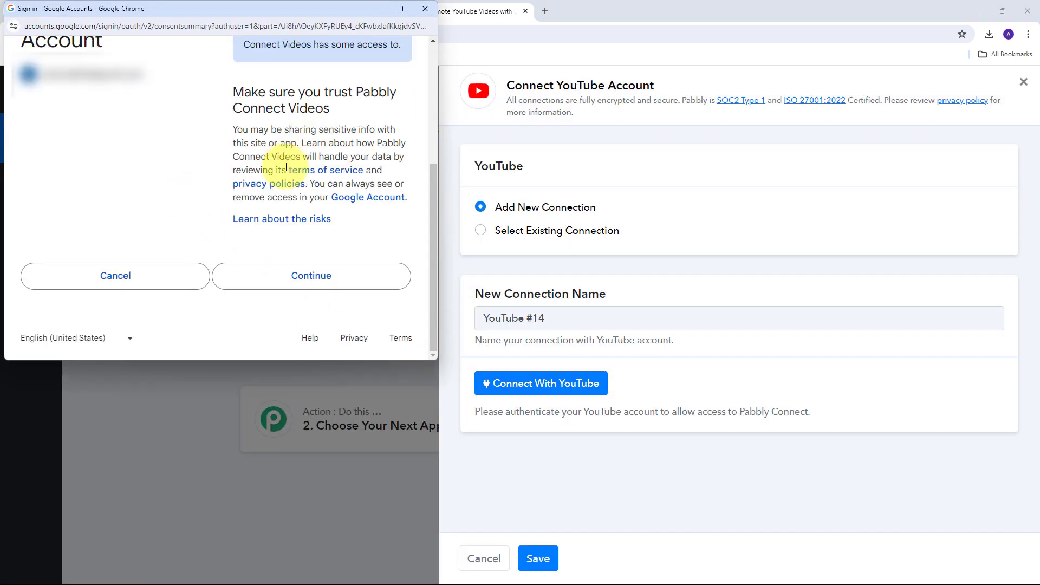
{"action": "left_click", "coordinate": [305, 277]}
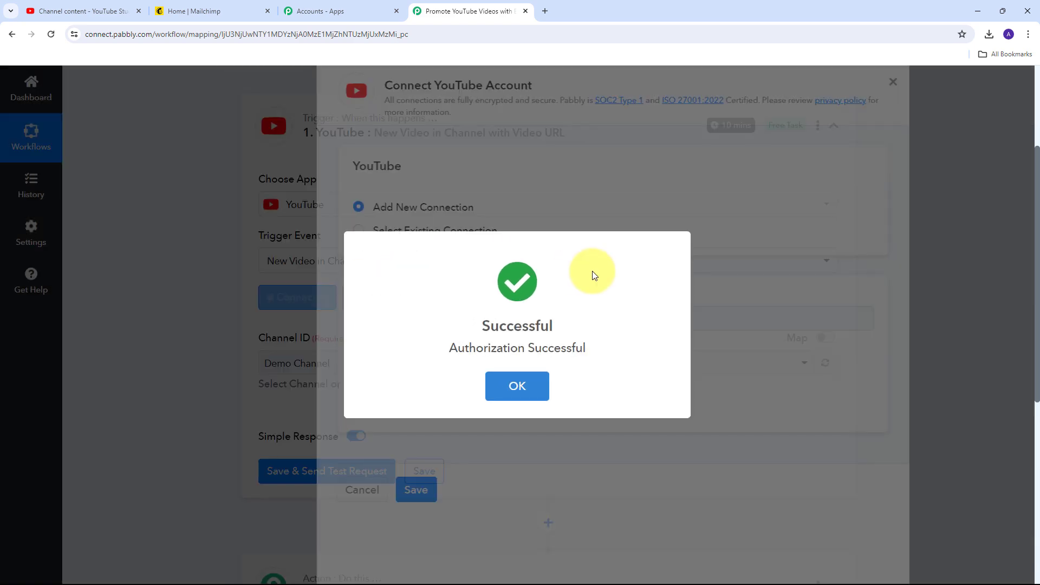
- Check the signed-in channel's name in YouTube Studio and select Demo Channel as the trigger's channel ID in Pabbly Connect
{"action": "scroll", "coordinate": [557, 292], "scroll_direction": "down", "scroll_amount": 1}
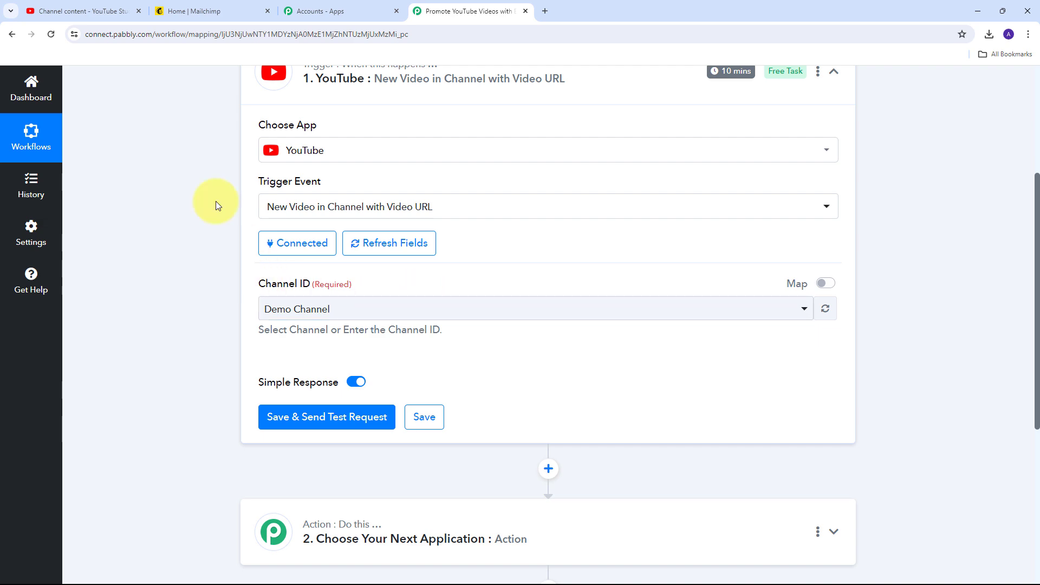
{"action": "left_click", "coordinate": [73, 11]}
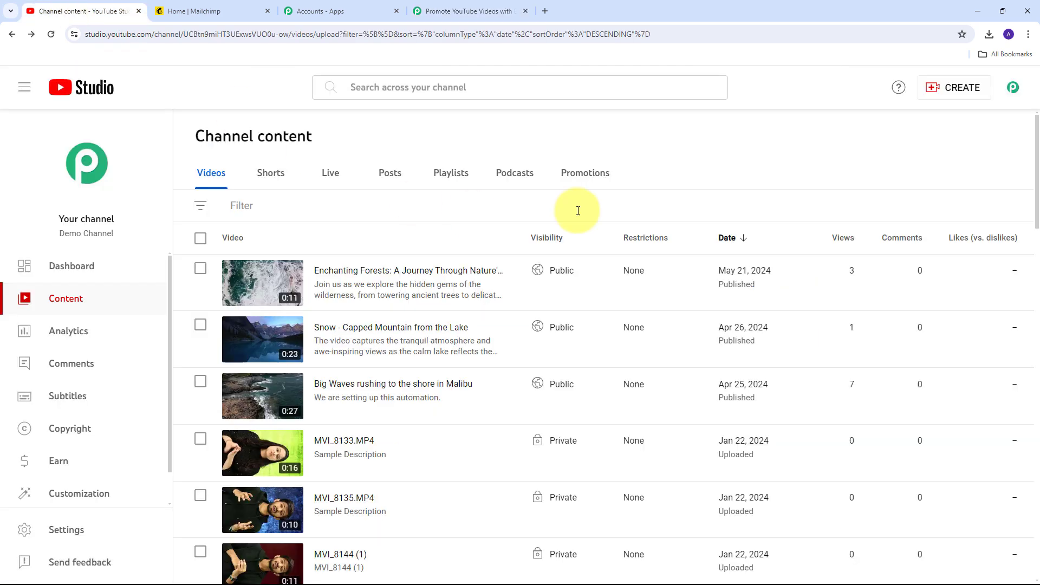
{"action": "left_click", "coordinate": [1012, 88]}
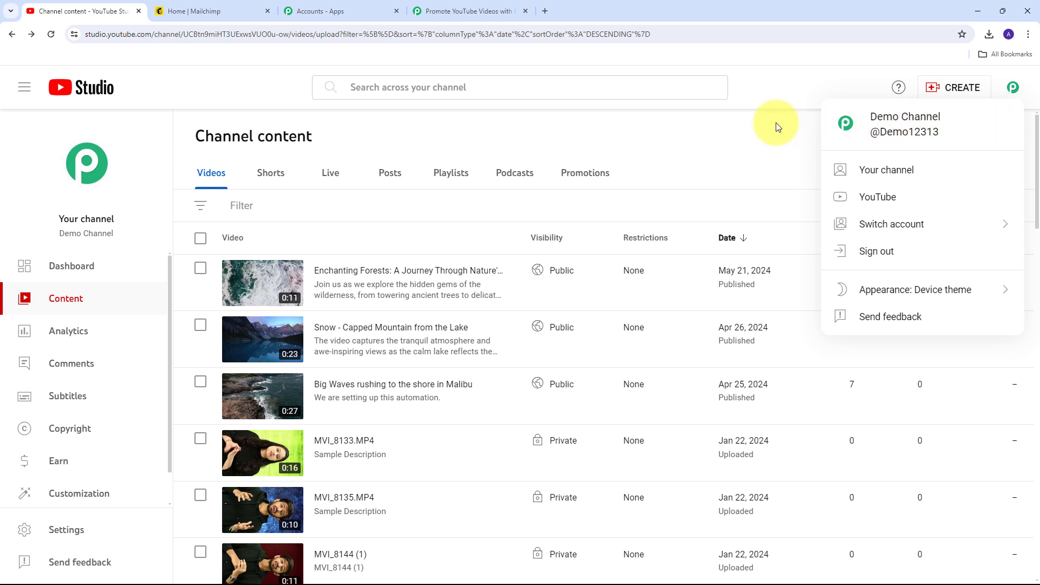
{"action": "left_click", "coordinate": [758, 139]}
{"action": "left_click", "coordinate": [477, 11]}
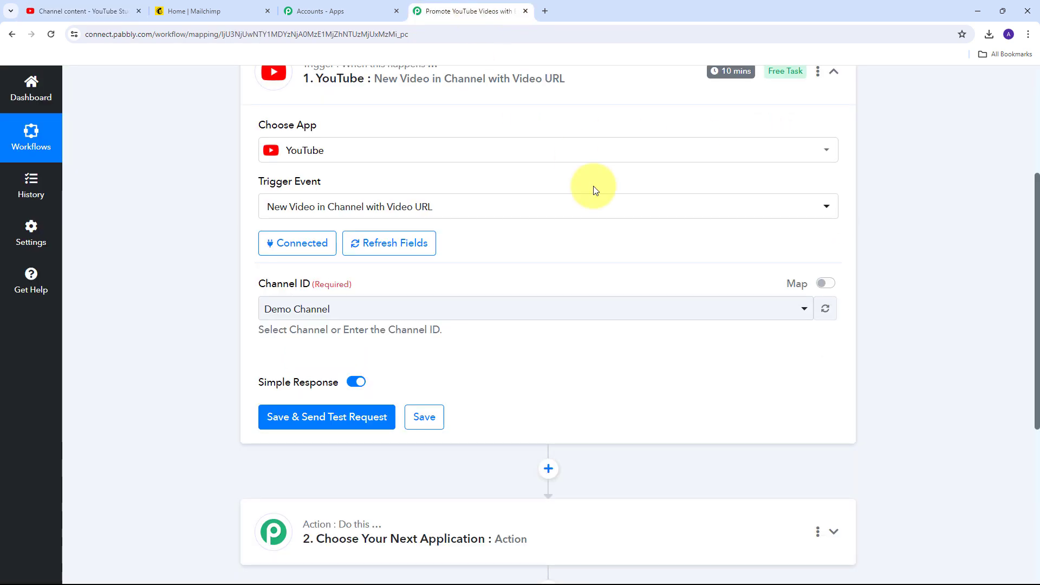
{"action": "left_click", "coordinate": [336, 309]}
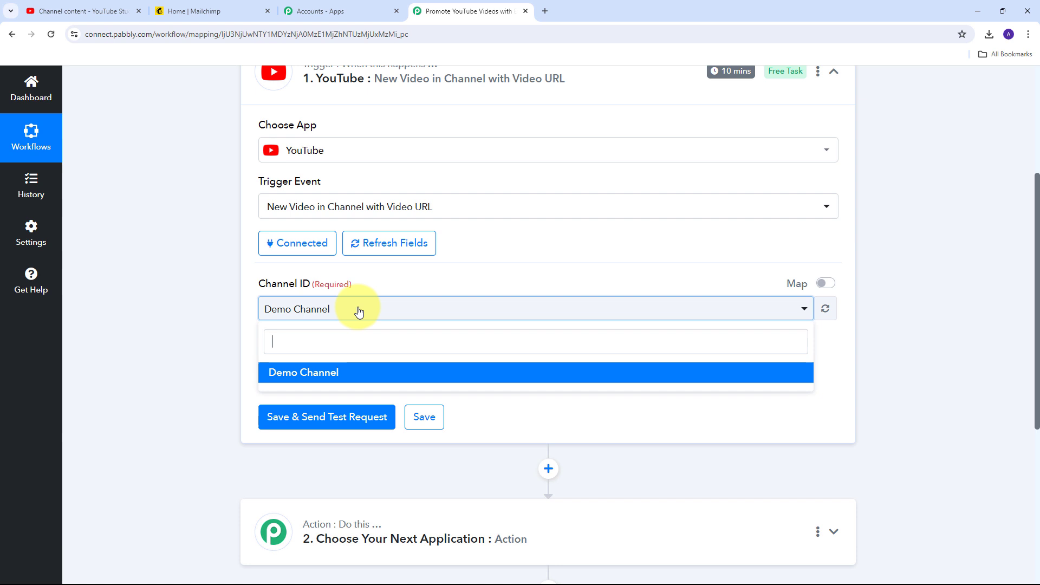
{"action": "left_click", "coordinate": [313, 379]}
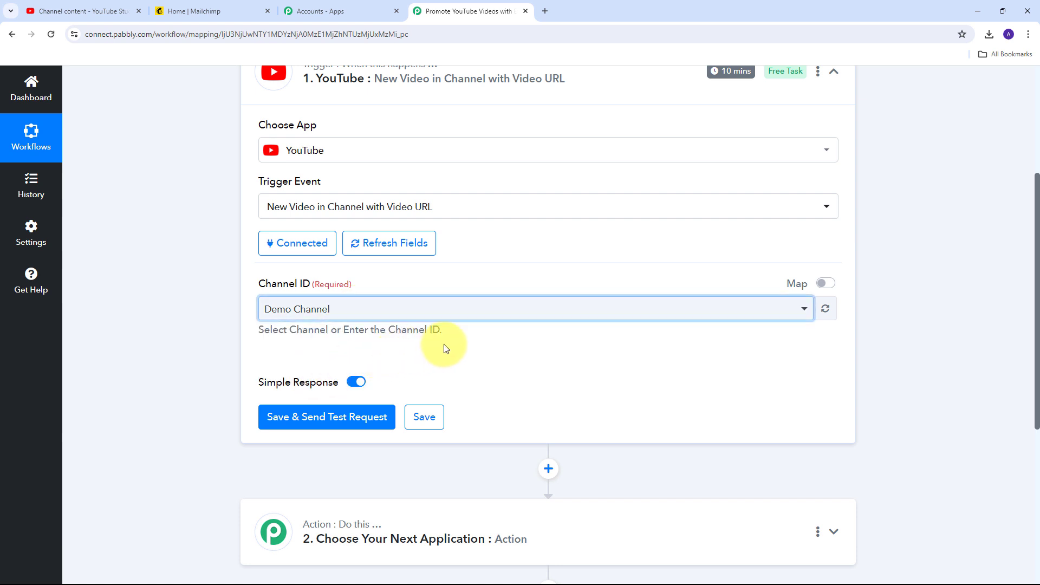
{"action": "scroll", "coordinate": [443, 344], "scroll_direction": "up", "scroll_amount": 1}
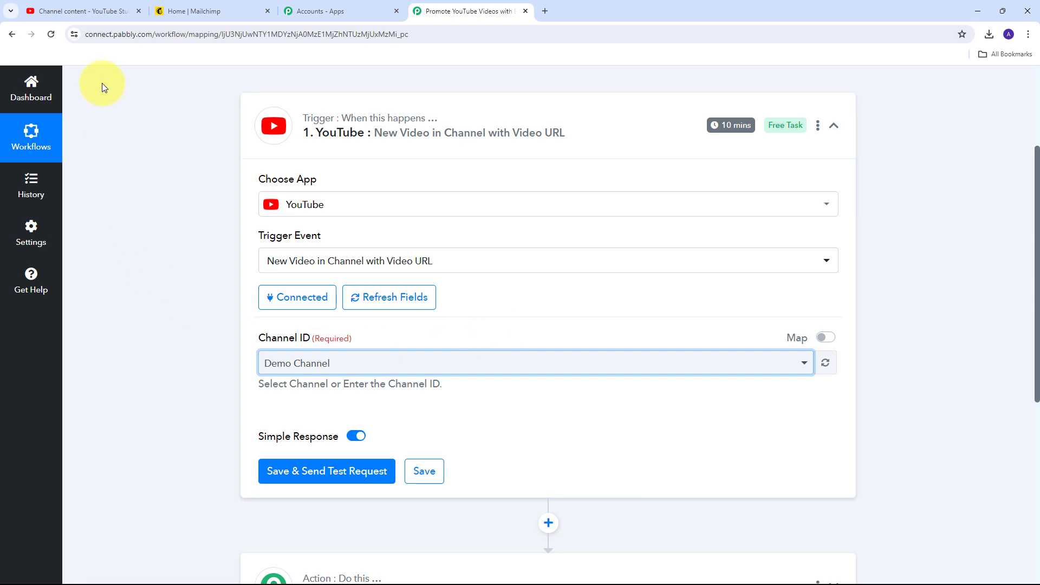
- In YouTube Studio, upload "Golden Serenity Capturing the Majestic Sunset" described as "Experience the breathtaking beauty of nature with our latest video capturing a stunning sunset."
{"action": "left_click", "coordinate": [89, 11]}
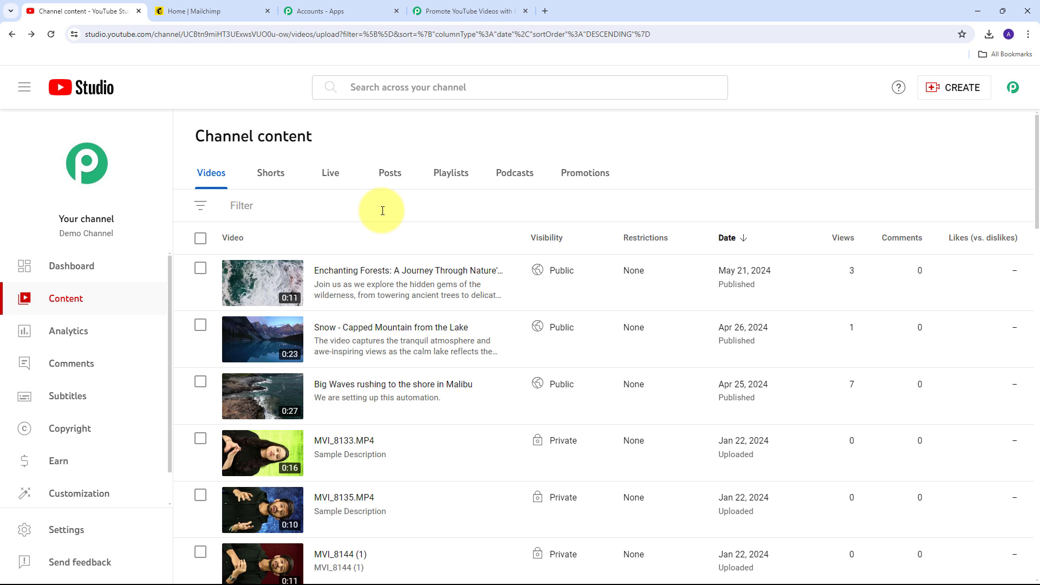
{"action": "left_click", "coordinate": [945, 95]}
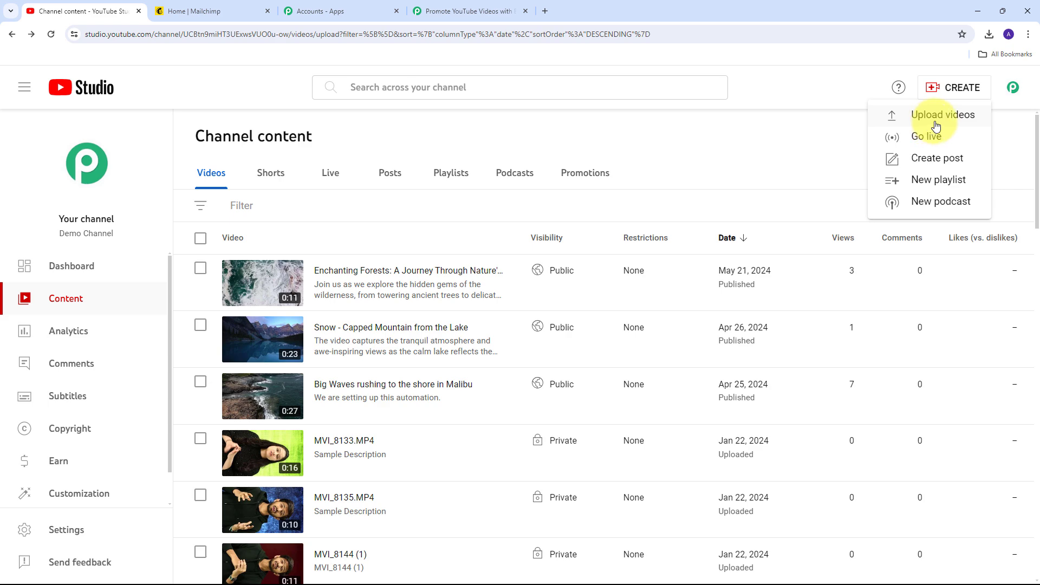
{"action": "left_click", "coordinate": [936, 117]}
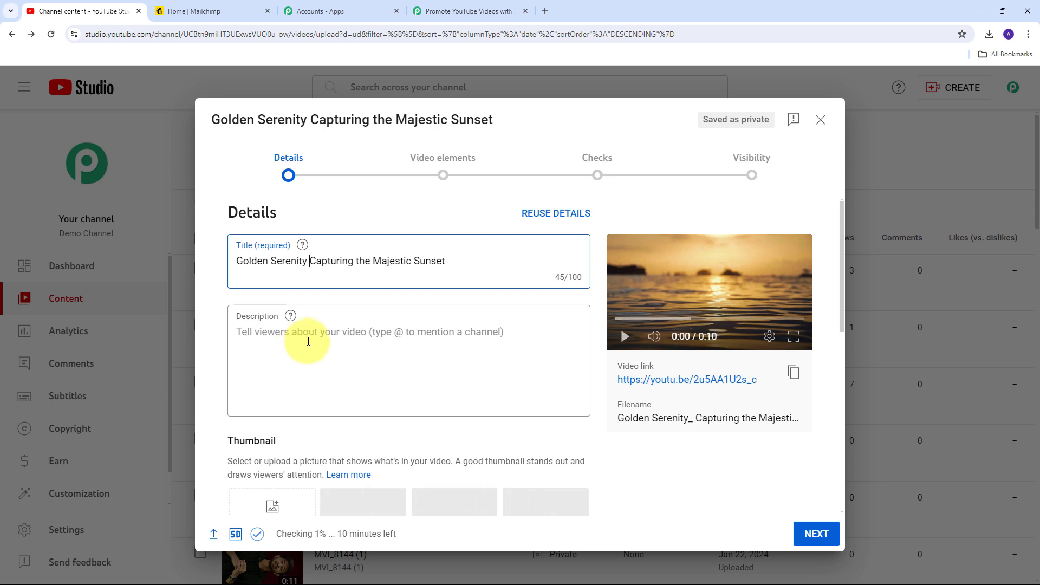
{"action": "left_click", "coordinate": [308, 342]}
{"action": "type", "text": "Experience the breathtaking beauty of nature with our latest video capturing a stunning sunset."}
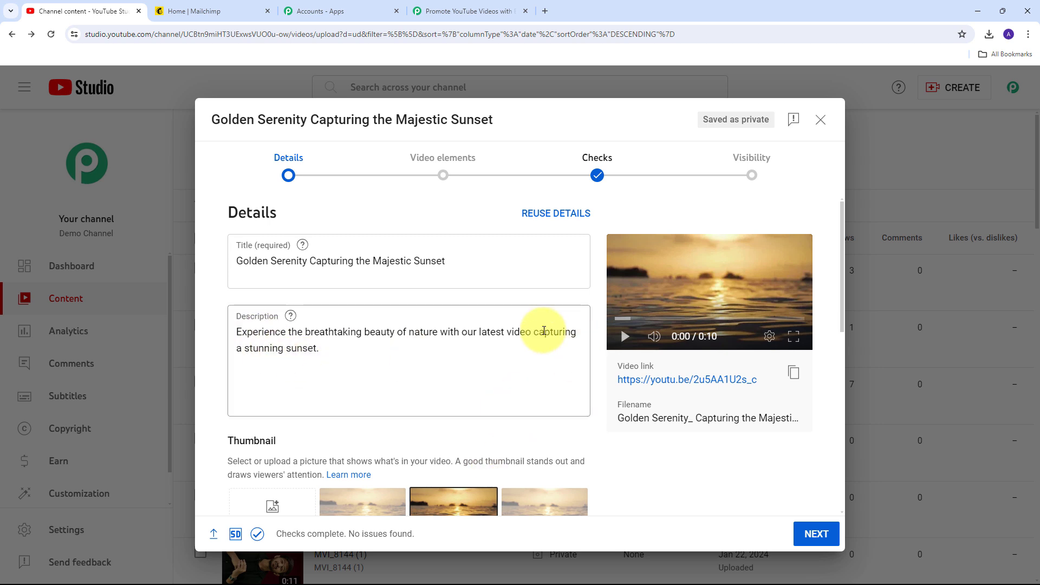
- Mark the uploaded video as made for kids and save it with Private visibility
{"action": "left_click", "coordinate": [816, 533]}
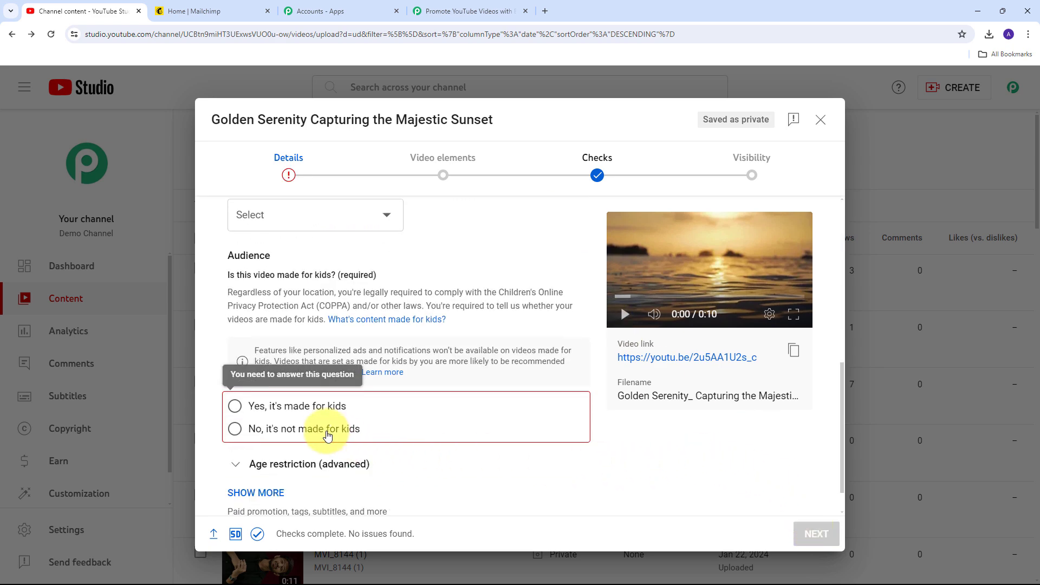
{"action": "scroll", "coordinate": [429, 369], "scroll_direction": "down", "scroll_amount": 1}
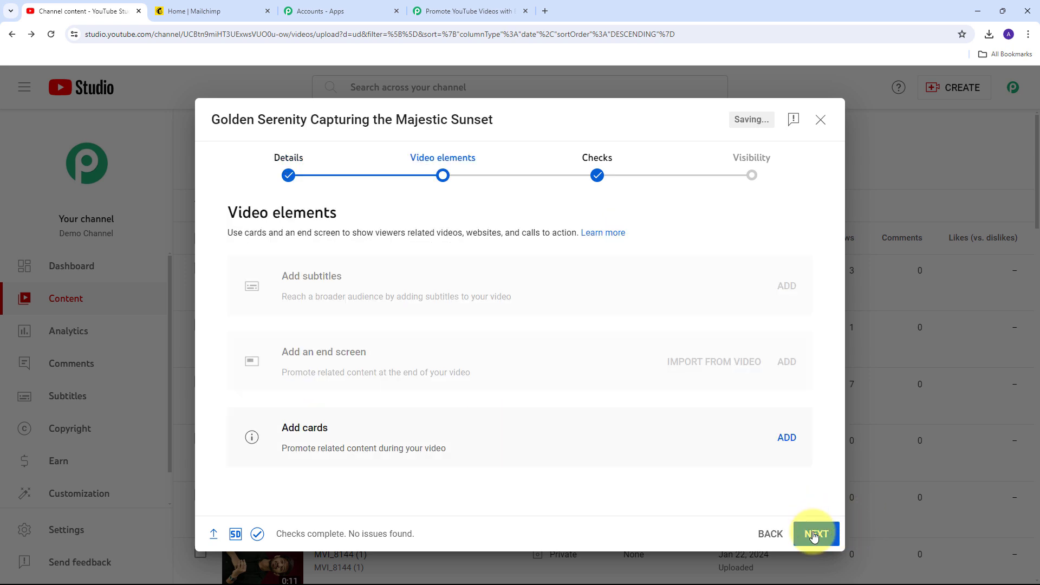
{"action": "left_click", "coordinate": [815, 534]}
{"action": "left_click", "coordinate": [816, 534]}
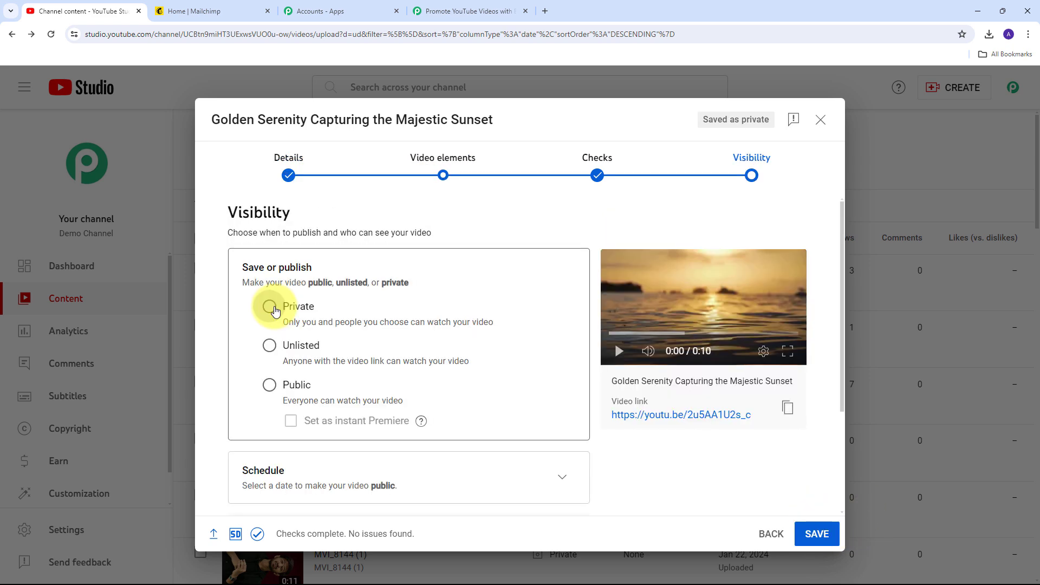
{"action": "left_click", "coordinate": [269, 308]}
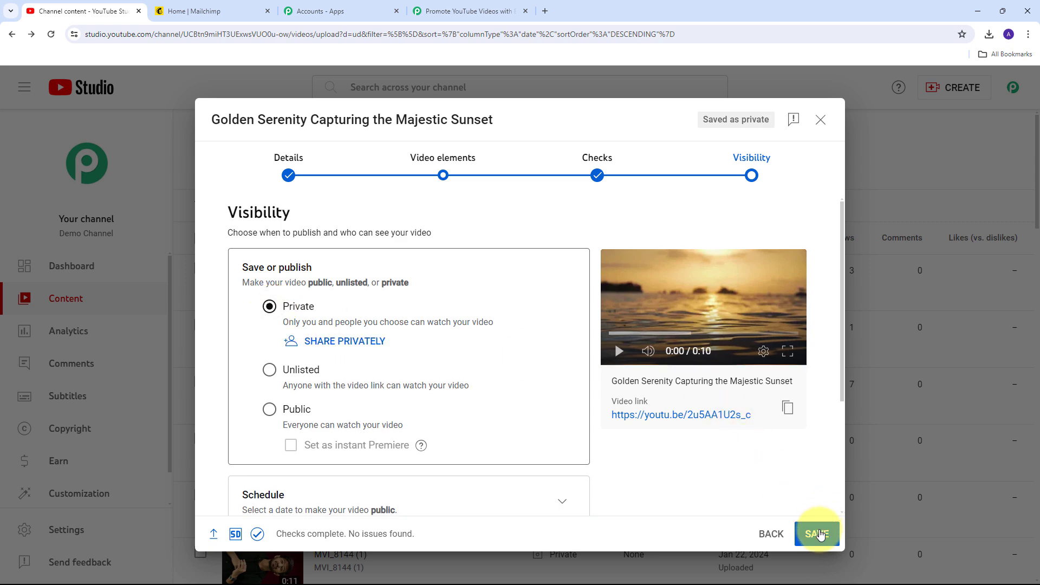
{"action": "left_click", "coordinate": [818, 534]}
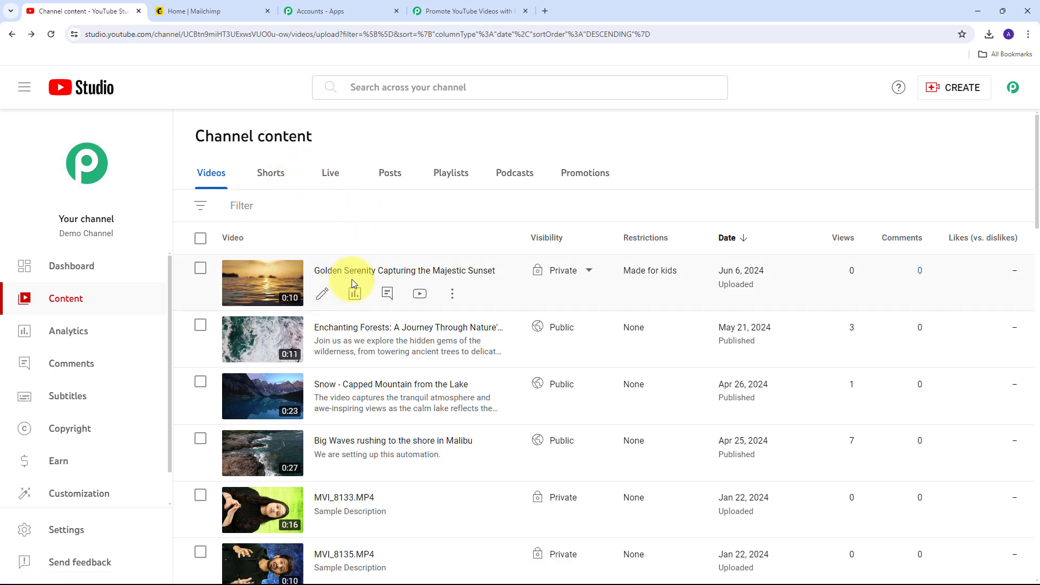
- Switch back to the Pabbly Connect workflow, then save the YouTube trigger and send its test request
{"action": "left_click", "coordinate": [465, 14]}
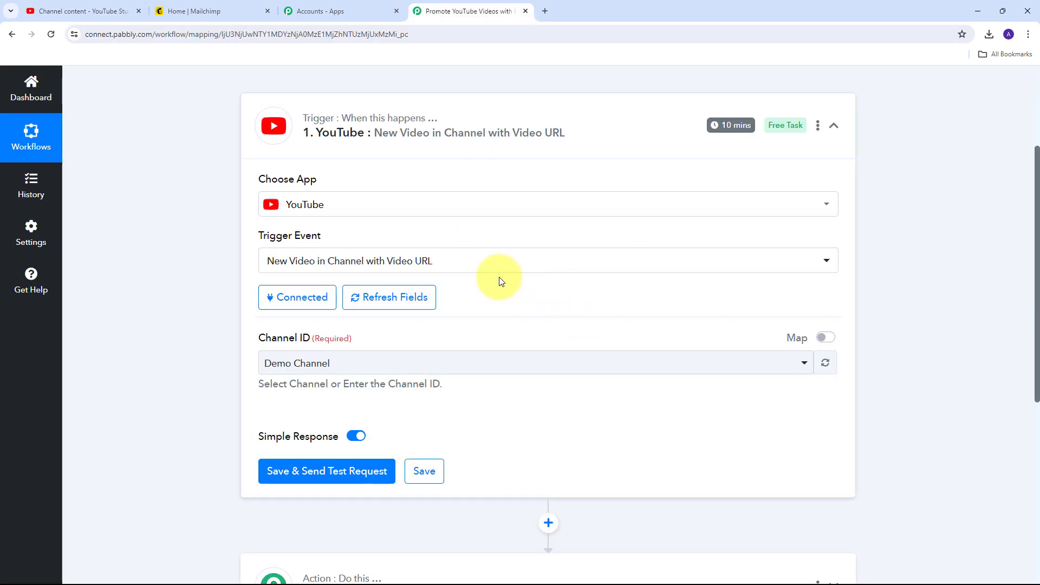
{"action": "scroll", "coordinate": [505, 279], "scroll_direction": "down", "scroll_amount": 2}
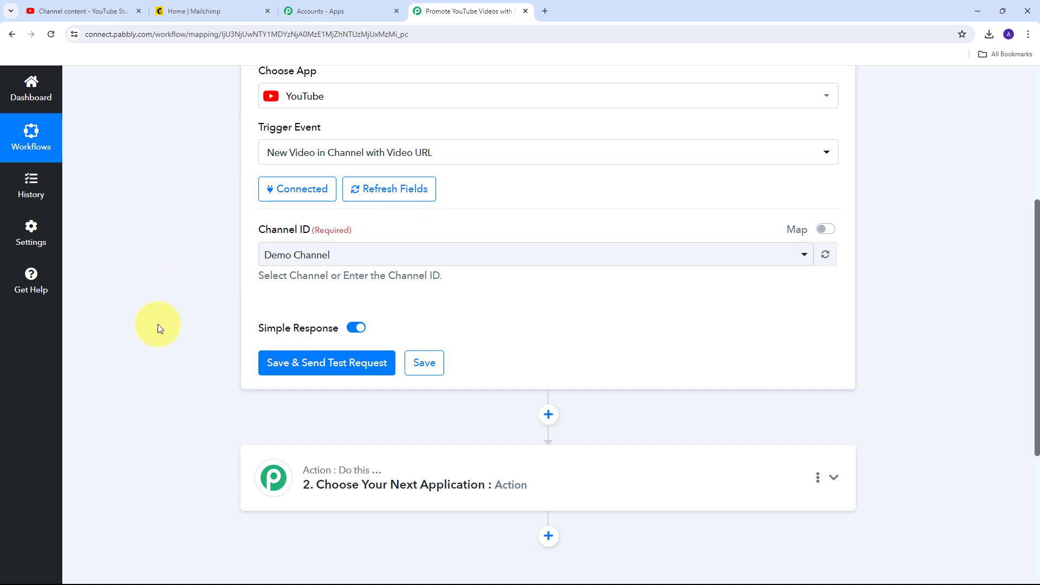
{"action": "left_click", "coordinate": [309, 368]}
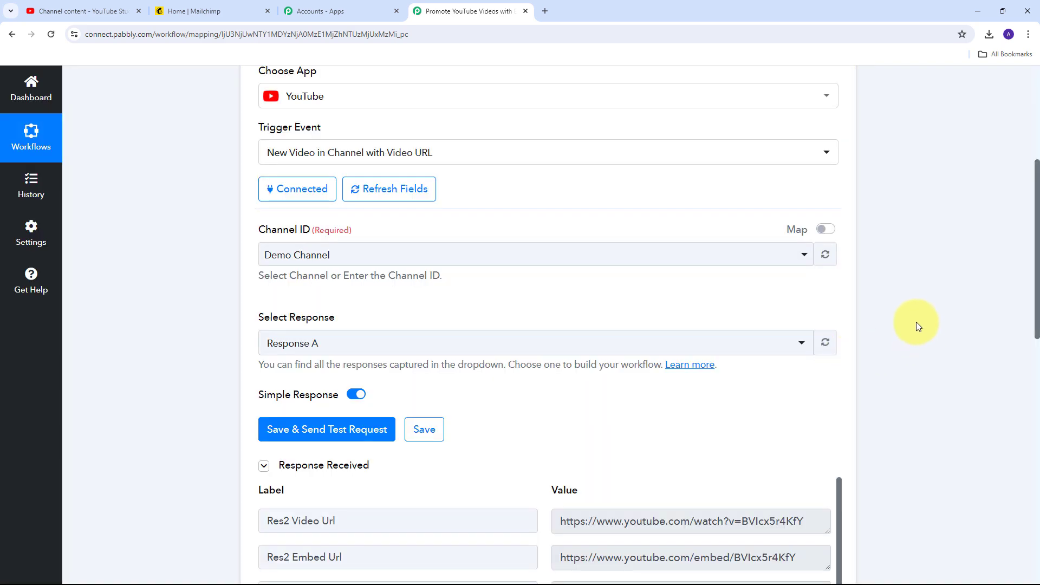
- Examine the video URL, title, description and thumbnail fields in the YouTube trigger's received response
{"action": "scroll", "coordinate": [876, 279], "scroll_direction": "down", "scroll_amount": 5}
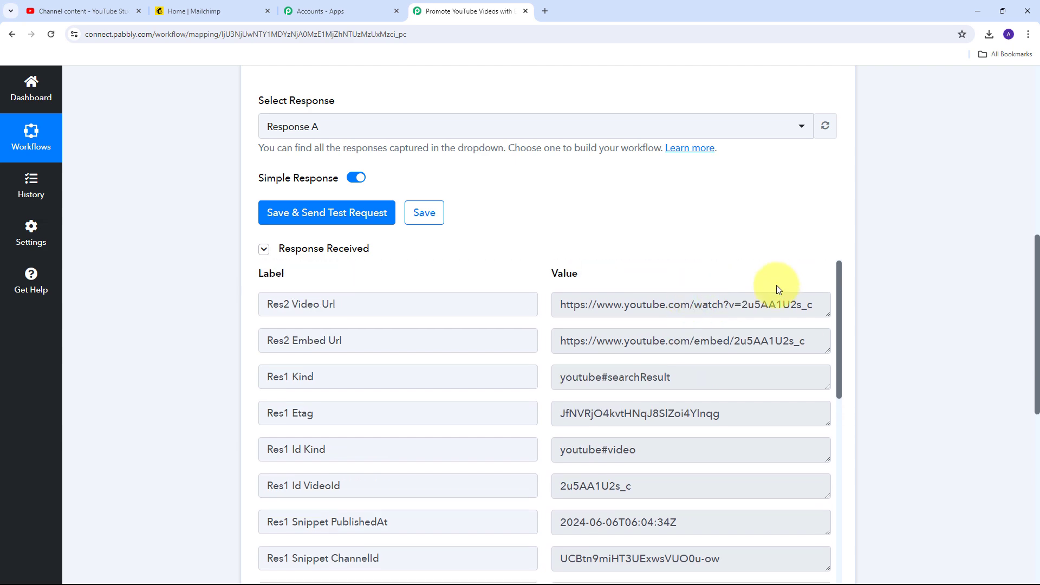
{"action": "scroll", "coordinate": [878, 287], "scroll_direction": "down", "scroll_amount": 1}
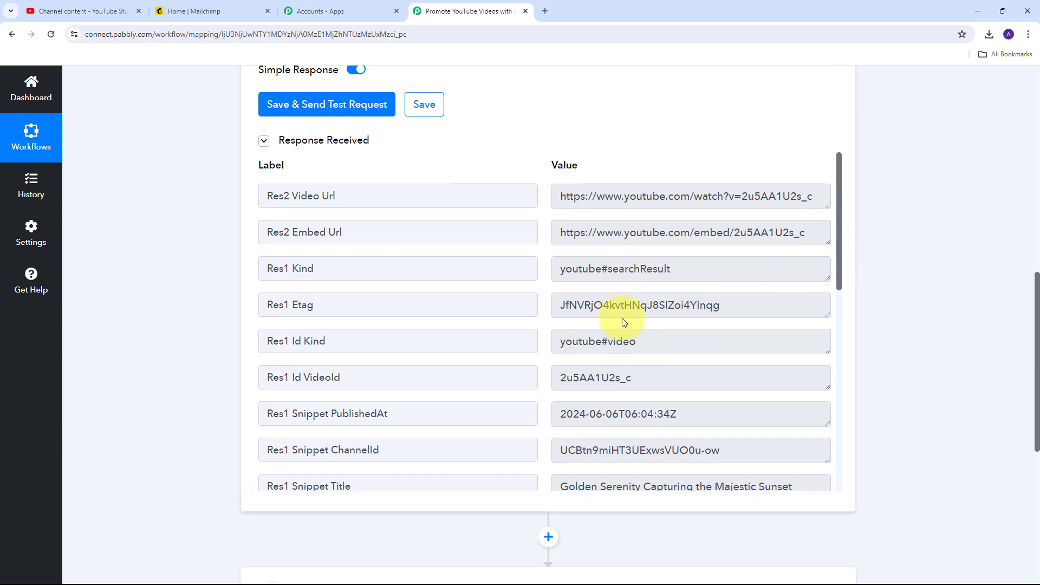
{"action": "scroll", "coordinate": [628, 303], "scroll_direction": "down", "scroll_amount": 5}
{"action": "scroll", "coordinate": [637, 312], "scroll_direction": "down", "scroll_amount": 3}
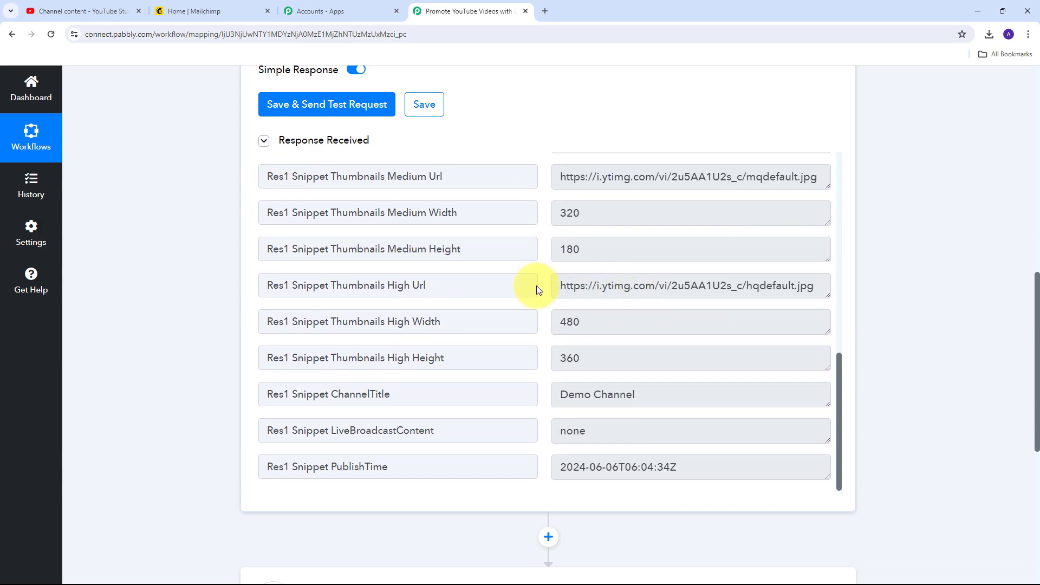
{"action": "scroll", "coordinate": [538, 287], "scroll_direction": "up", "scroll_amount": 10}
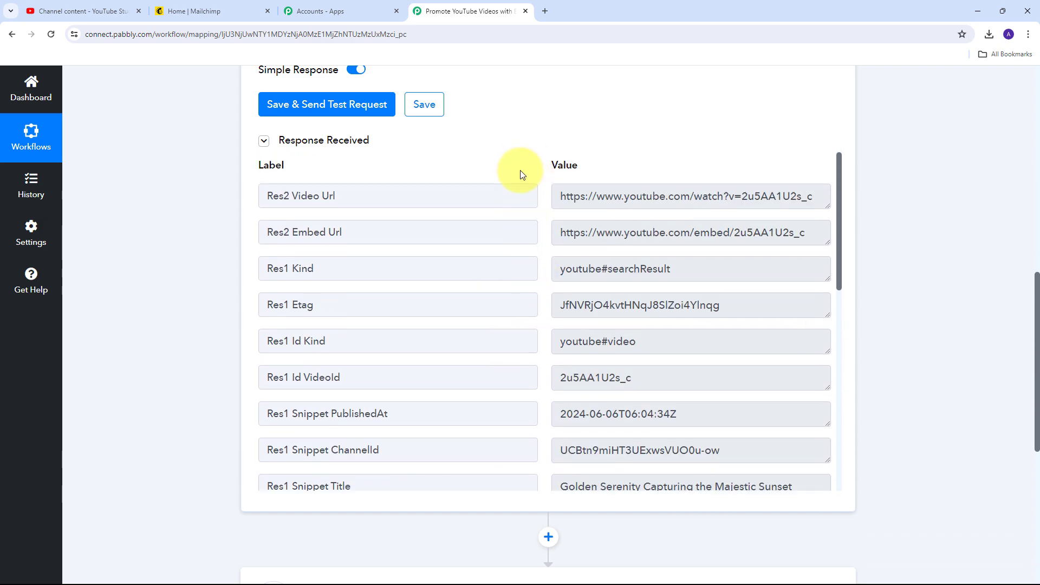
{"action": "scroll", "coordinate": [522, 174], "scroll_direction": "up", "scroll_amount": 9}
{"action": "scroll", "coordinate": [549, 230], "scroll_direction": "up", "scroll_amount": 2}
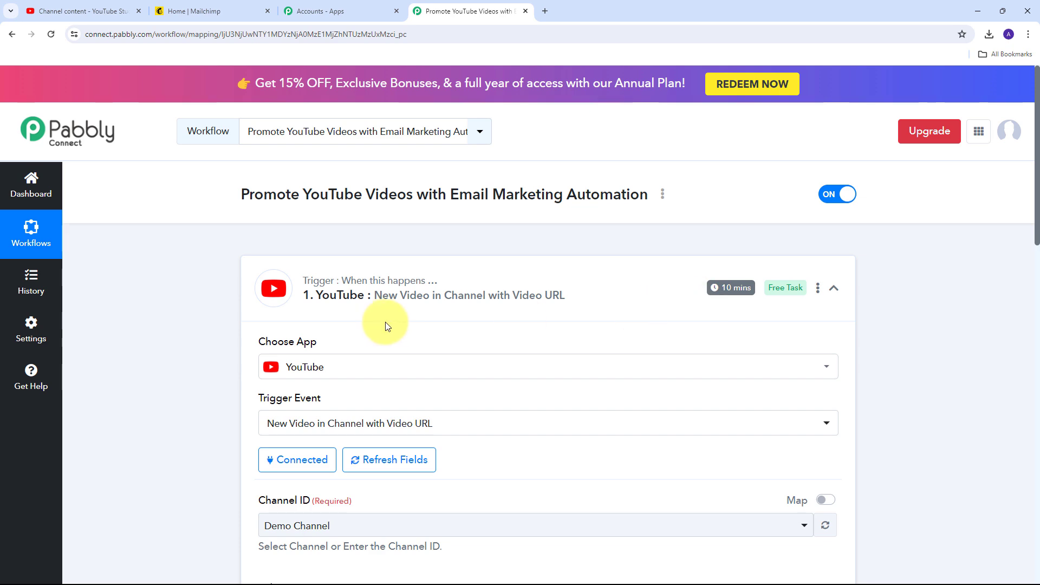
{"action": "scroll", "coordinate": [646, 284], "scroll_direction": "down", "scroll_amount": 7}
{"action": "scroll", "coordinate": [675, 236], "scroll_direction": "down", "scroll_amount": 4}
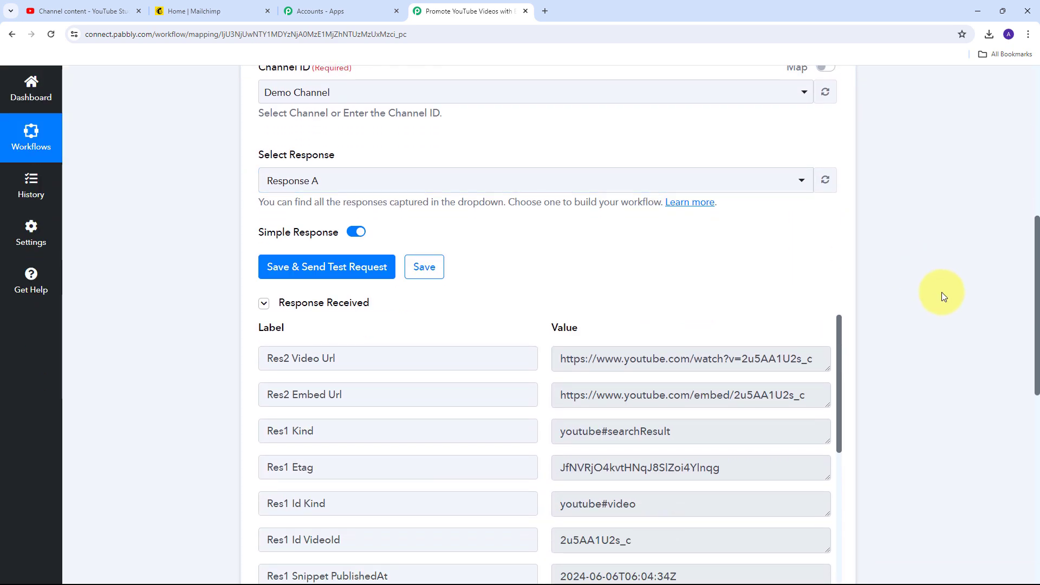
{"action": "left_click_drag", "start_coordinate": [561, 196], "coordinate": [823, 200]}
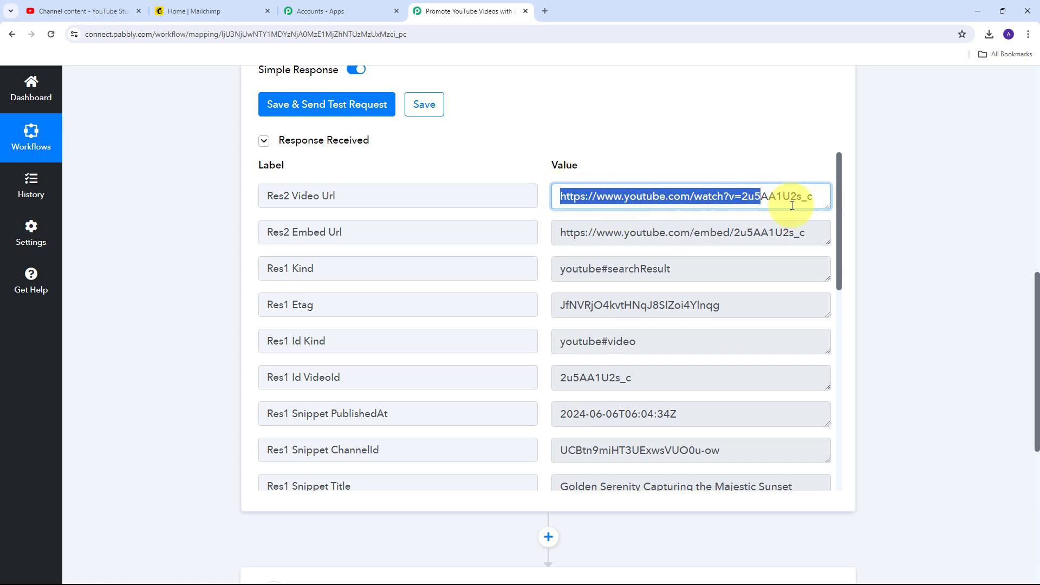
{"action": "scroll", "coordinate": [622, 274], "scroll_direction": "down", "scroll_amount": 1}
{"action": "scroll", "coordinate": [622, 275], "scroll_direction": "down", "scroll_amount": 4}
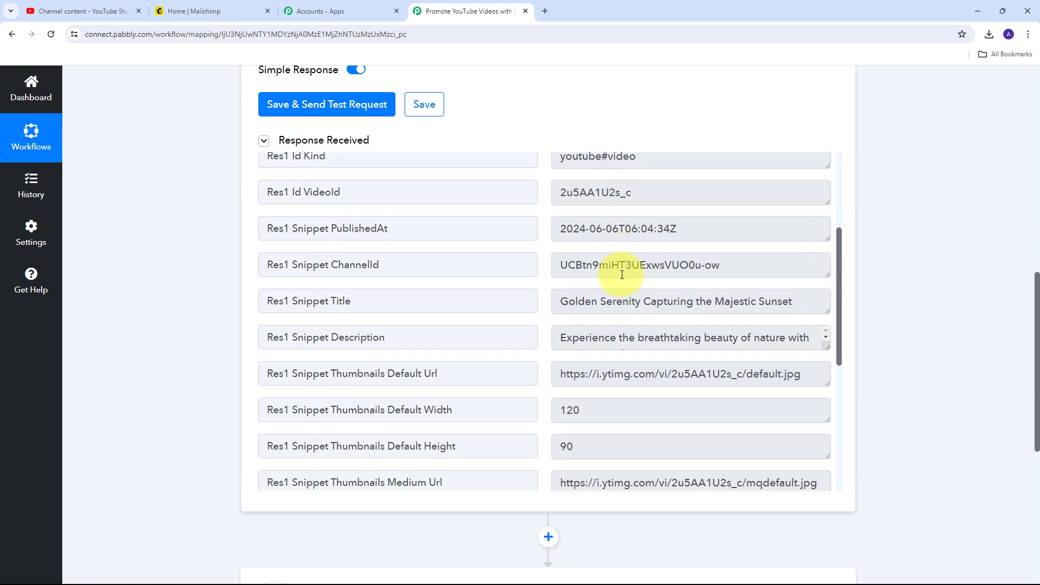
{"action": "left_click_drag", "start_coordinate": [559, 270], "coordinate": [843, 271]}
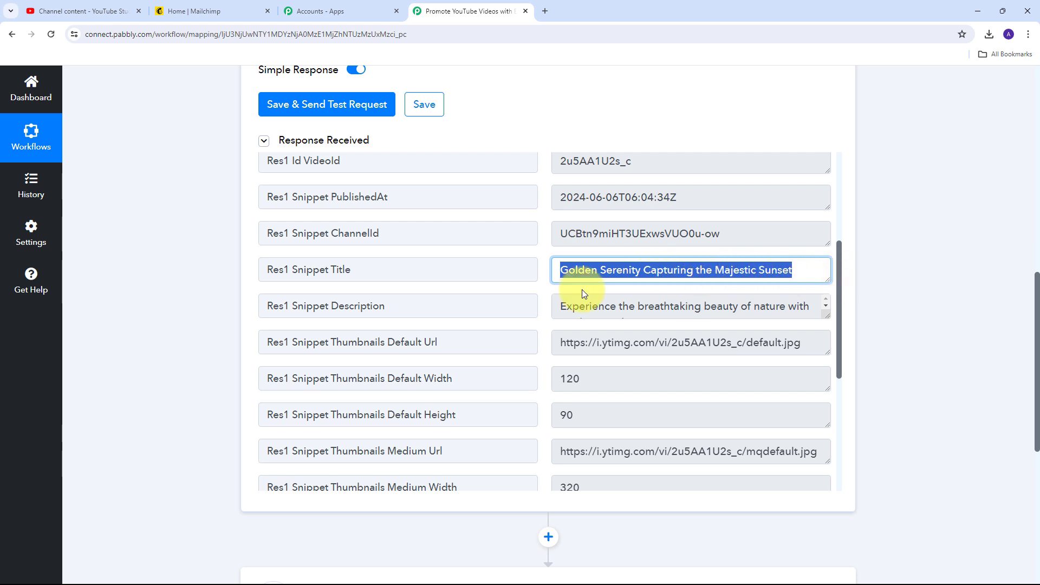
{"action": "left_click_drag", "start_coordinate": [834, 316], "coordinate": [824, 398]}
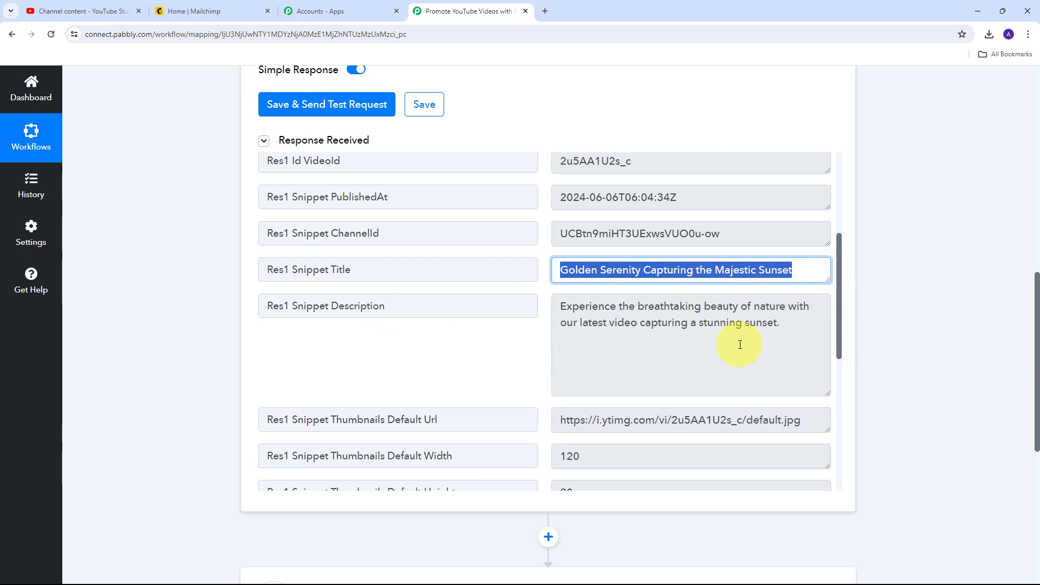
{"action": "scroll", "coordinate": [680, 320], "scroll_direction": "down", "scroll_amount": 5}
{"action": "scroll", "coordinate": [650, 317], "scroll_direction": "down", "scroll_amount": 2}
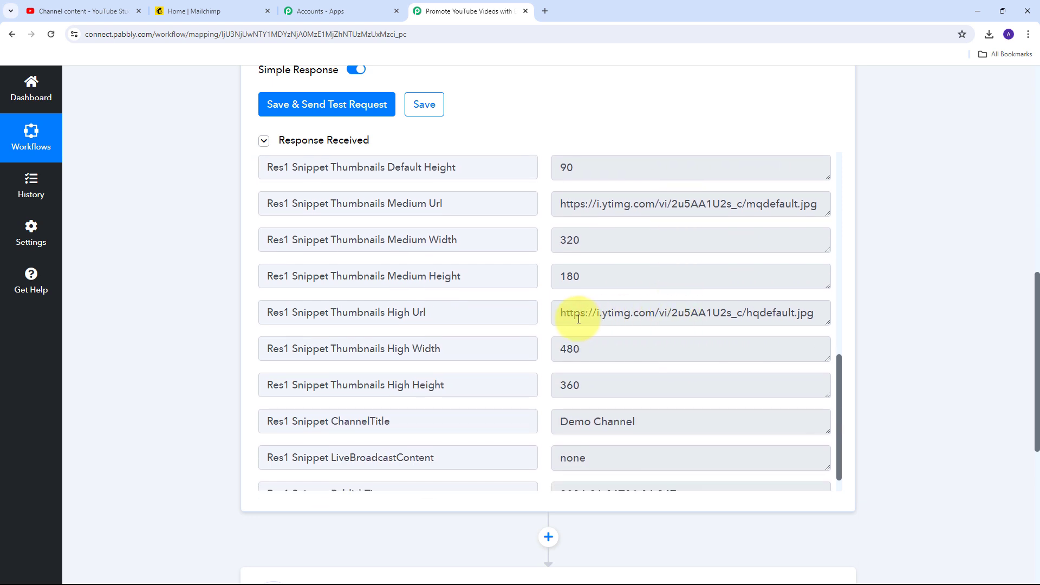
{"action": "scroll", "coordinate": [541, 308], "scroll_direction": "down", "scroll_amount": 1}
{"action": "scroll", "coordinate": [611, 318], "scroll_direction": "up", "scroll_amount": 1}
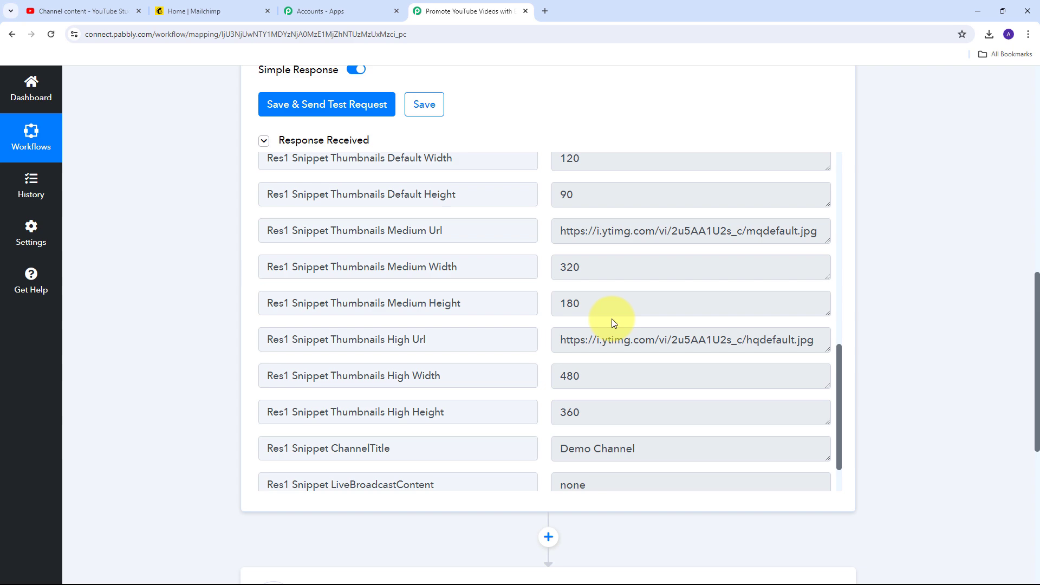
{"action": "scroll", "coordinate": [612, 319], "scroll_direction": "up", "scroll_amount": 10}
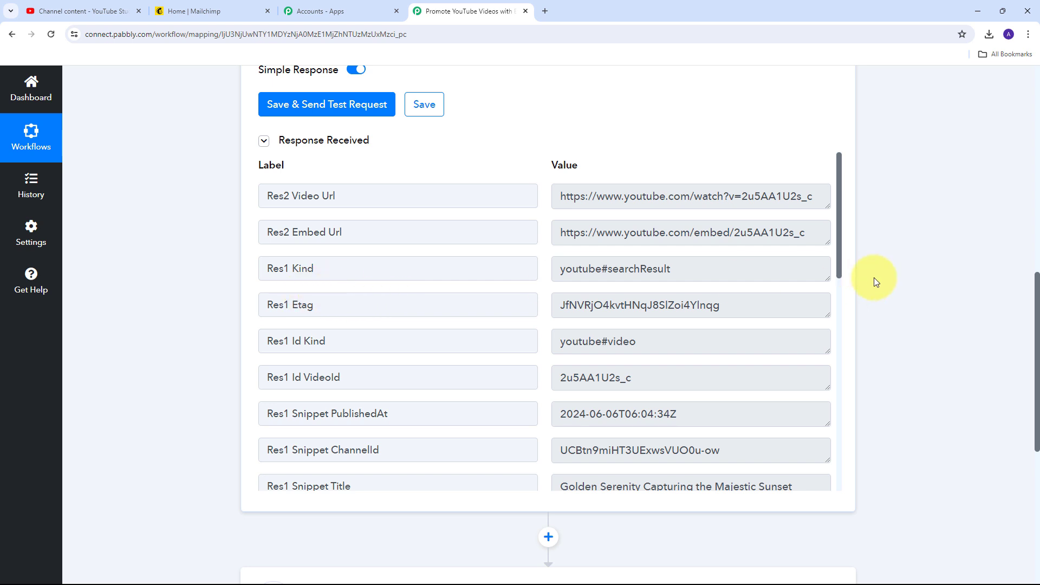
- Set the workflow's action app to Mailchimp with the event Create Campaign
{"action": "scroll", "coordinate": [898, 258], "scroll_direction": "down", "scroll_amount": 6}
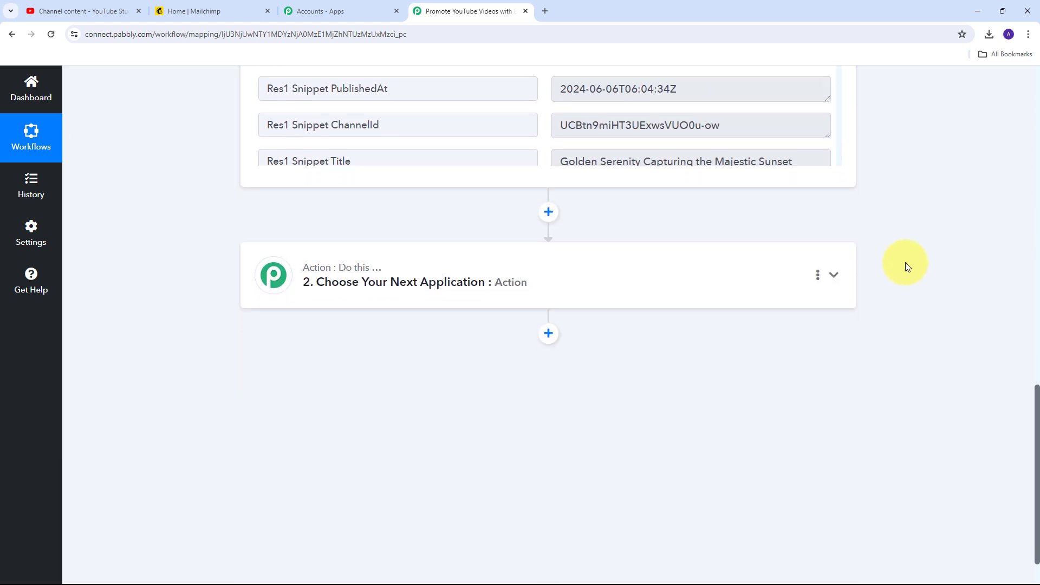
{"action": "left_click", "coordinate": [834, 276]}
{"action": "scroll", "coordinate": [537, 295], "scroll_direction": "down", "scroll_amount": 5}
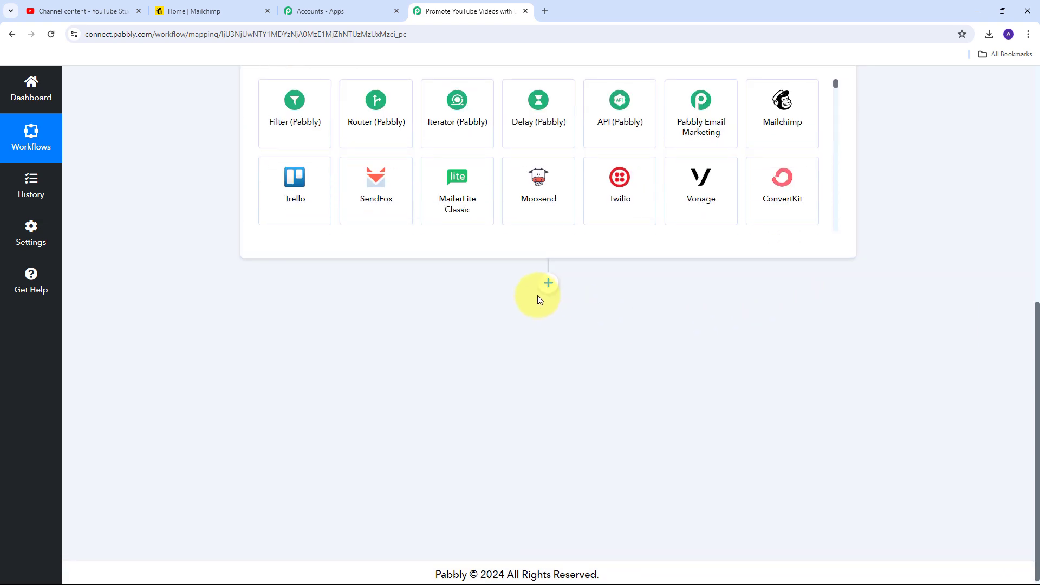
{"action": "scroll", "coordinate": [538, 298], "scroll_direction": "up", "scroll_amount": 5}
{"action": "left_click", "coordinate": [295, 297]}
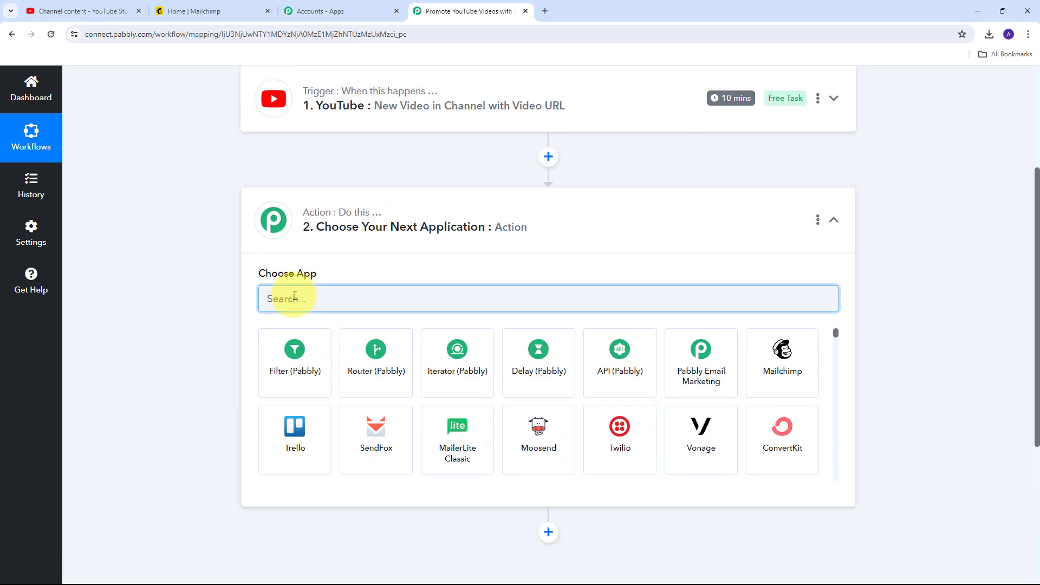
{"action": "type", "text": "Mailchimp"}
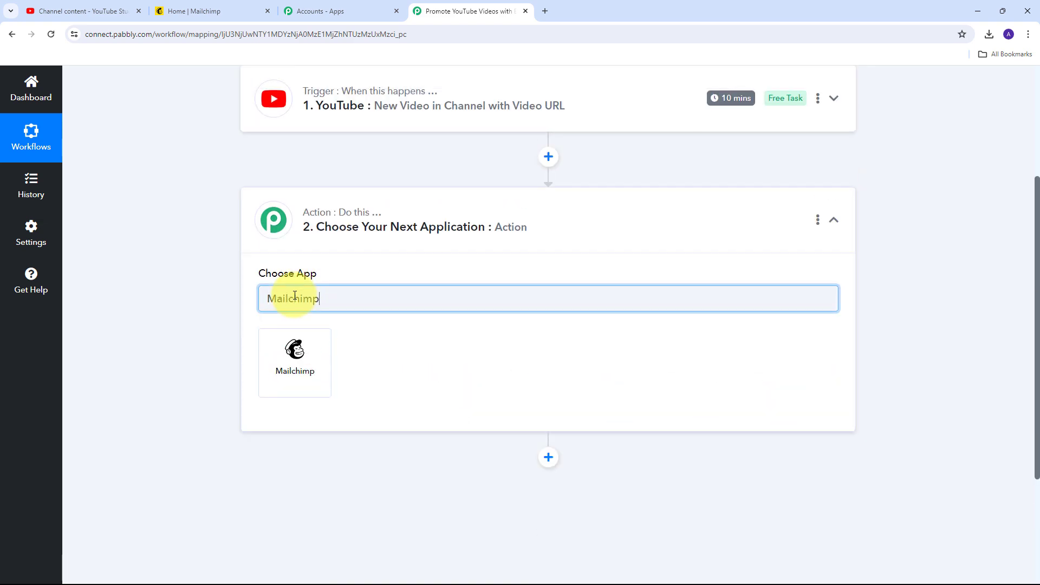
{"action": "left_click", "coordinate": [300, 375]}
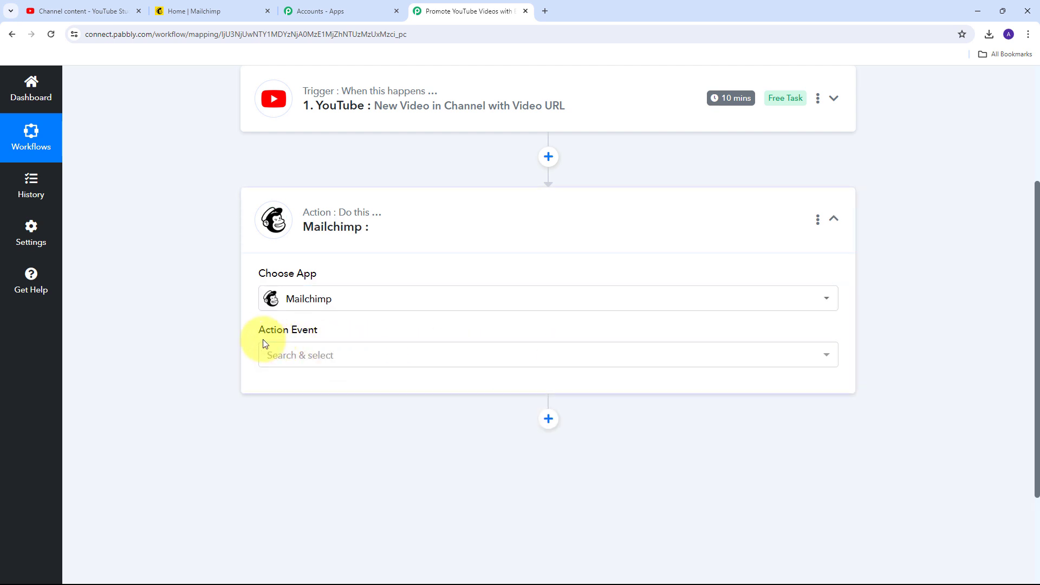
{"action": "left_click", "coordinate": [512, 355]}
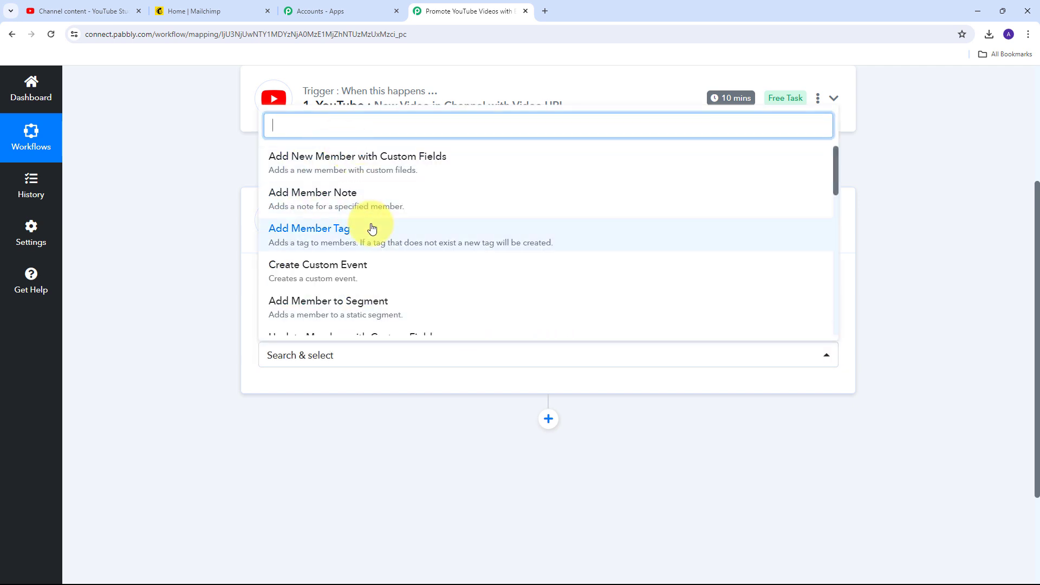
{"action": "scroll", "coordinate": [325, 217], "scroll_direction": "down", "scroll_amount": 4}
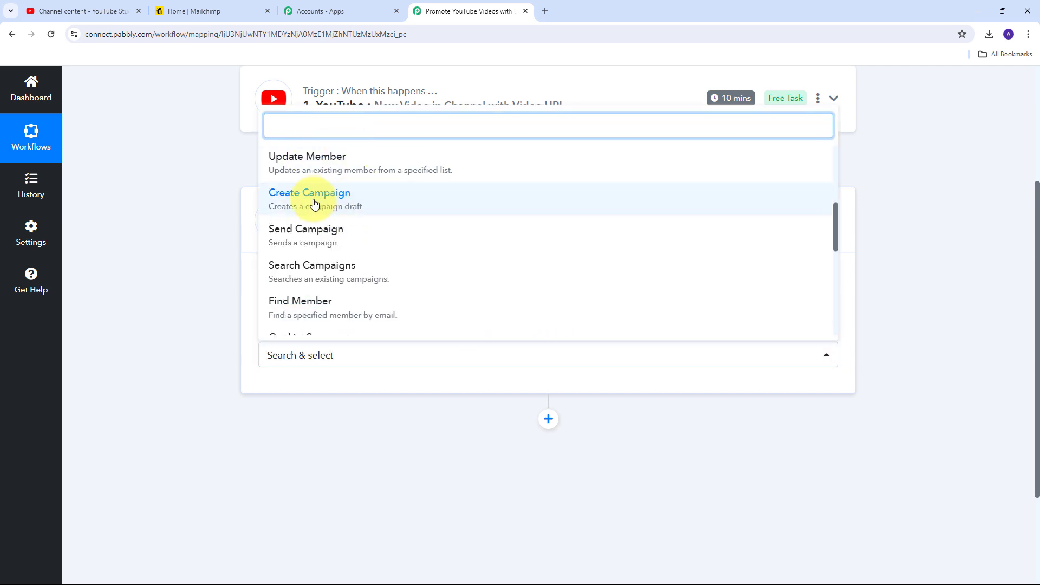
{"action": "left_click", "coordinate": [315, 204]}
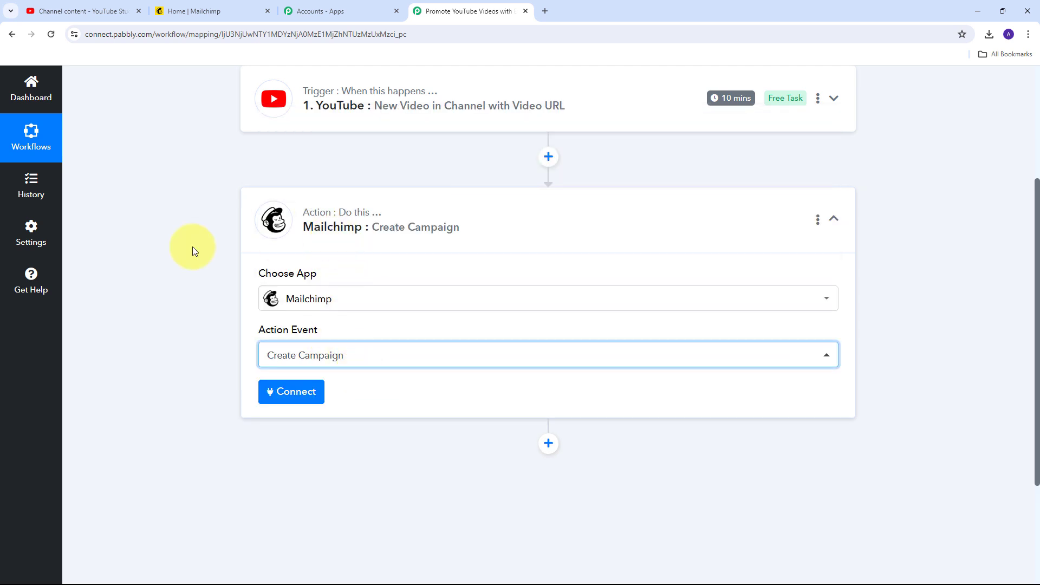
- Start adding a new Mailchimp connection for the workflow's Create Campaign action
{"action": "left_click", "coordinate": [283, 397]}
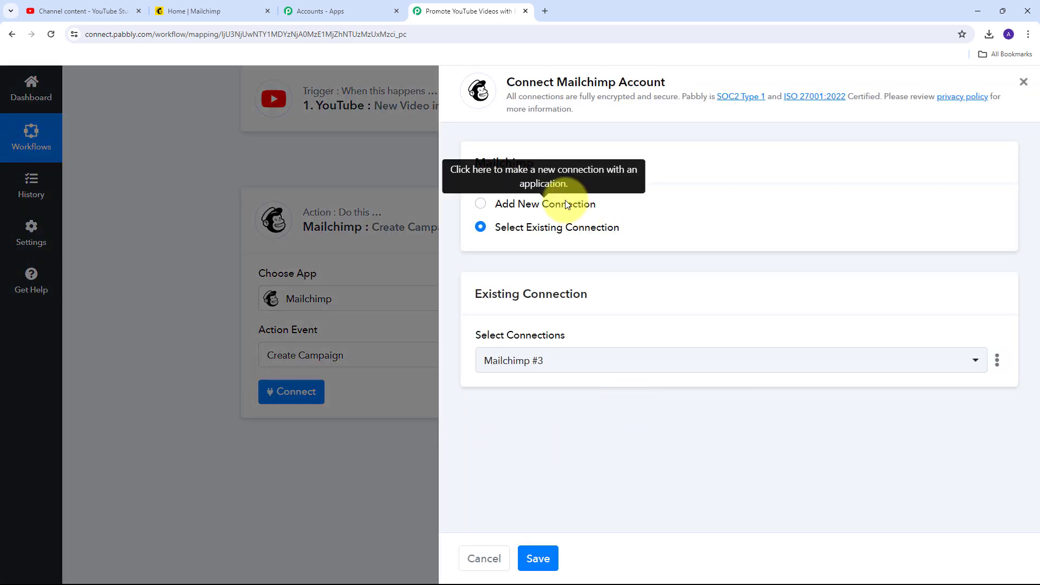
{"action": "left_click", "coordinate": [530, 206]}
{"action": "scroll", "coordinate": [541, 217], "scroll_direction": "down", "scroll_amount": 1}
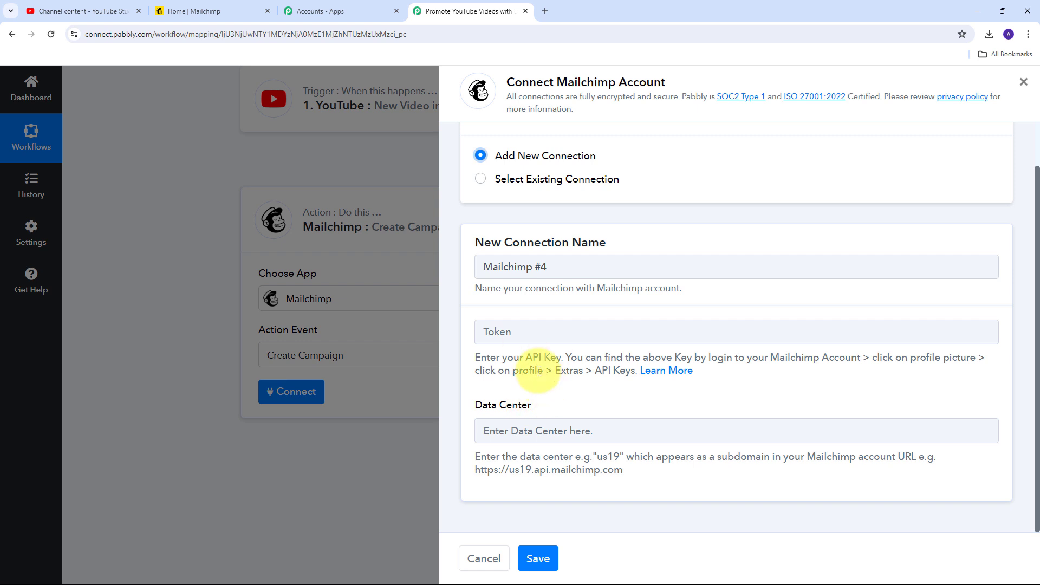
- Switch to Mailchimp and open the API keys page from the account profile's extras
{"action": "left_click", "coordinate": [203, 11]}
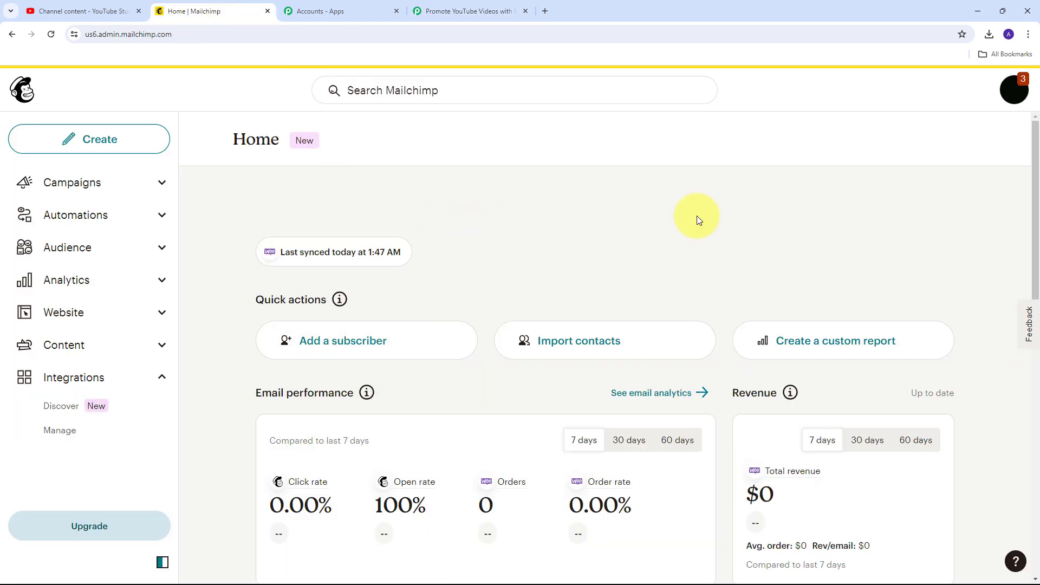
{"action": "left_click", "coordinate": [1013, 92]}
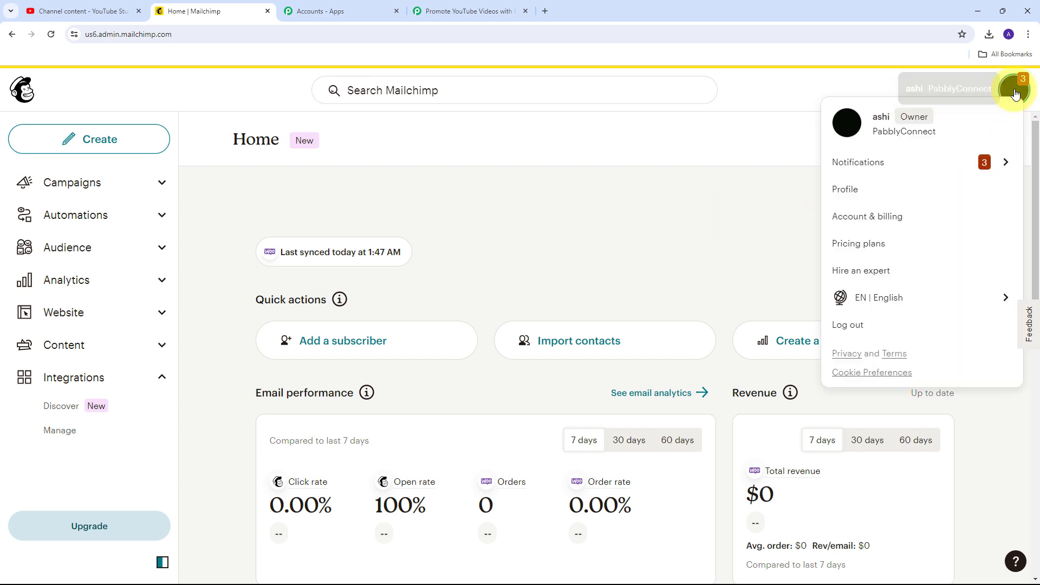
{"action": "left_click", "coordinate": [863, 189]}
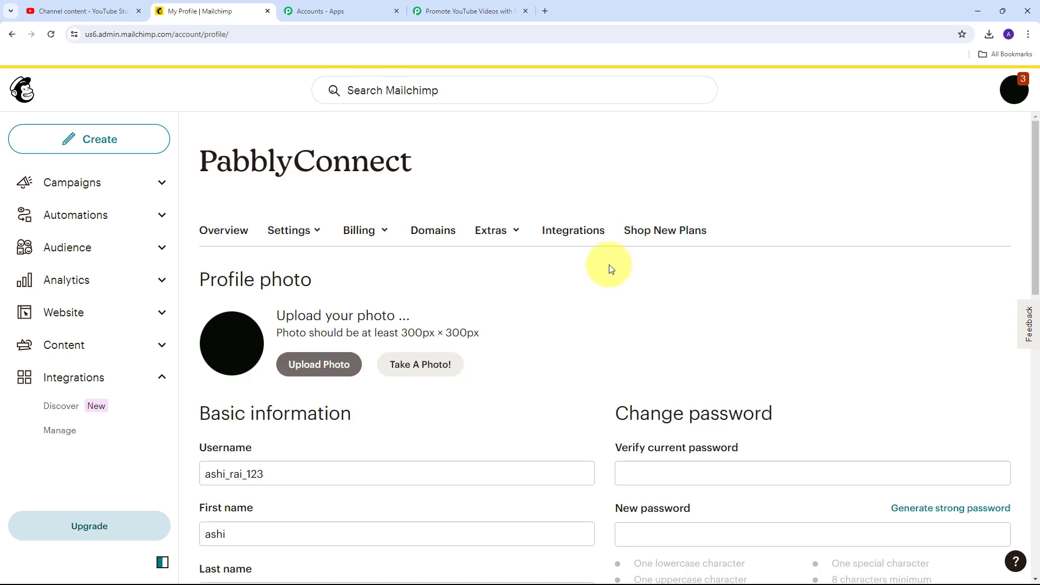
{"action": "left_click", "coordinate": [498, 234]}
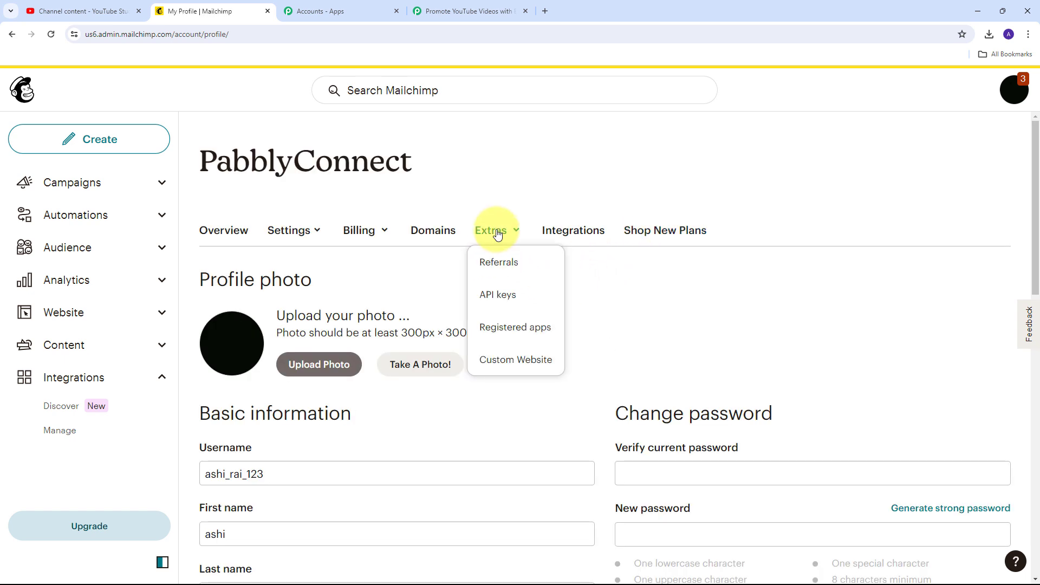
{"action": "left_click", "coordinate": [508, 302]}
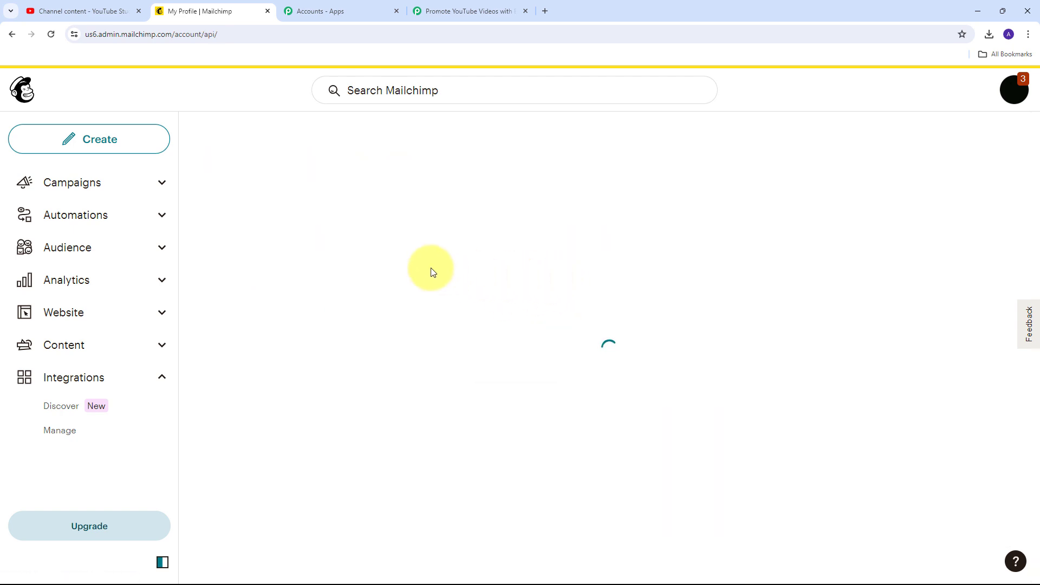
- Generate a new Mailchimp API key named Email Marketing and copy it to the clipboard
{"action": "scroll", "coordinate": [449, 272], "scroll_direction": "down", "scroll_amount": 6}
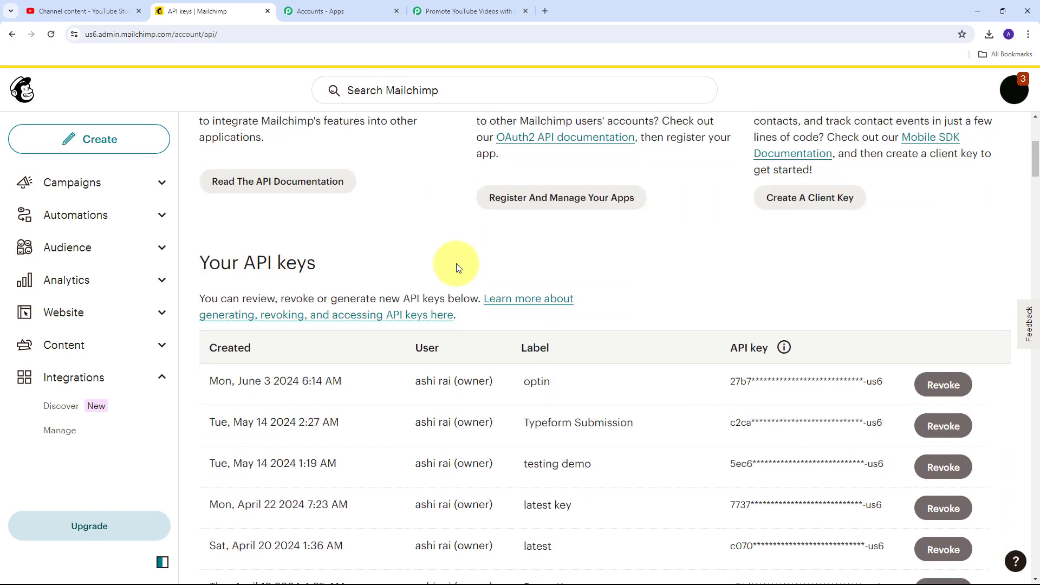
{"action": "scroll", "coordinate": [476, 258], "scroll_direction": "down", "scroll_amount": 20}
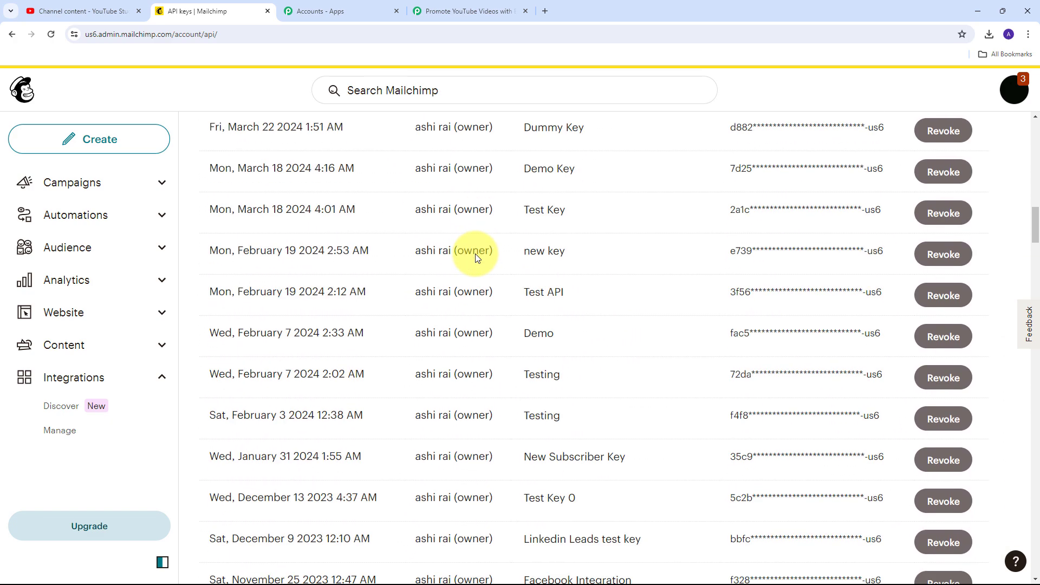
{"action": "scroll", "coordinate": [475, 258], "scroll_direction": "down", "scroll_amount": 15}
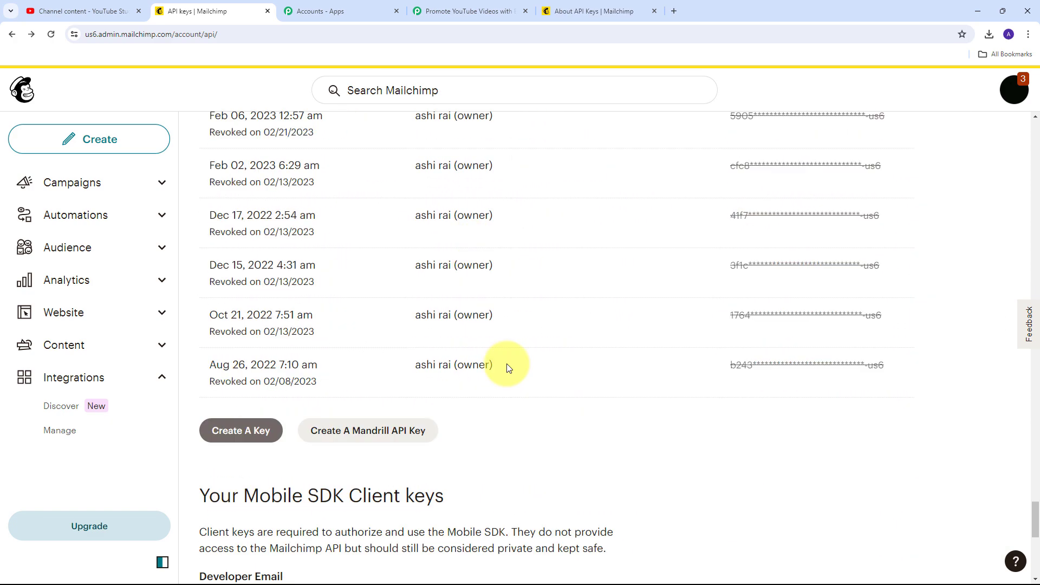
{"action": "left_click", "coordinate": [244, 439]}
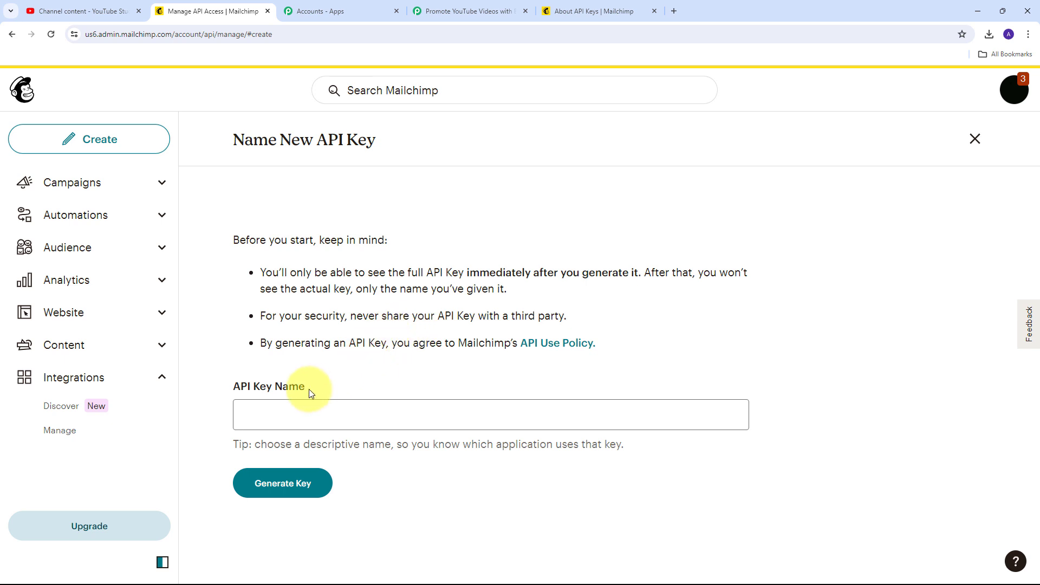
{"action": "left_click", "coordinate": [282, 416]}
{"action": "key", "text": "ctrl+v"}
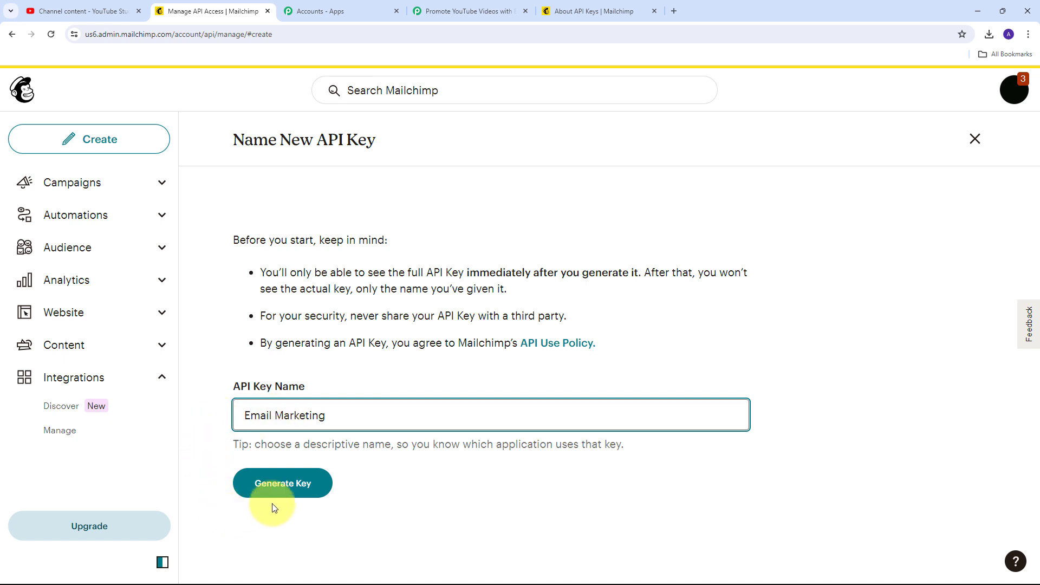
{"action": "left_click", "coordinate": [288, 490]}
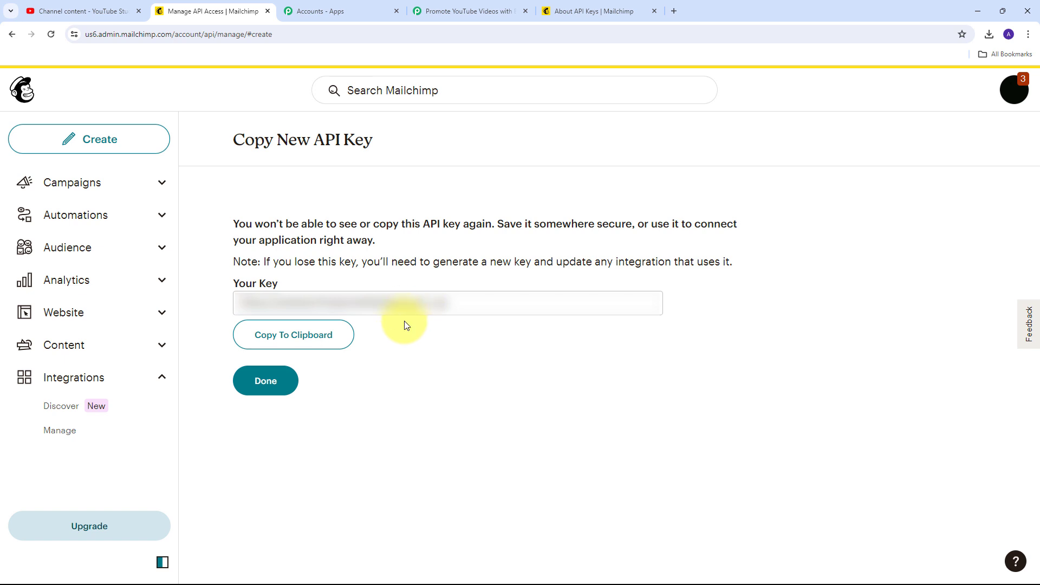
{"action": "left_click", "coordinate": [296, 335]}
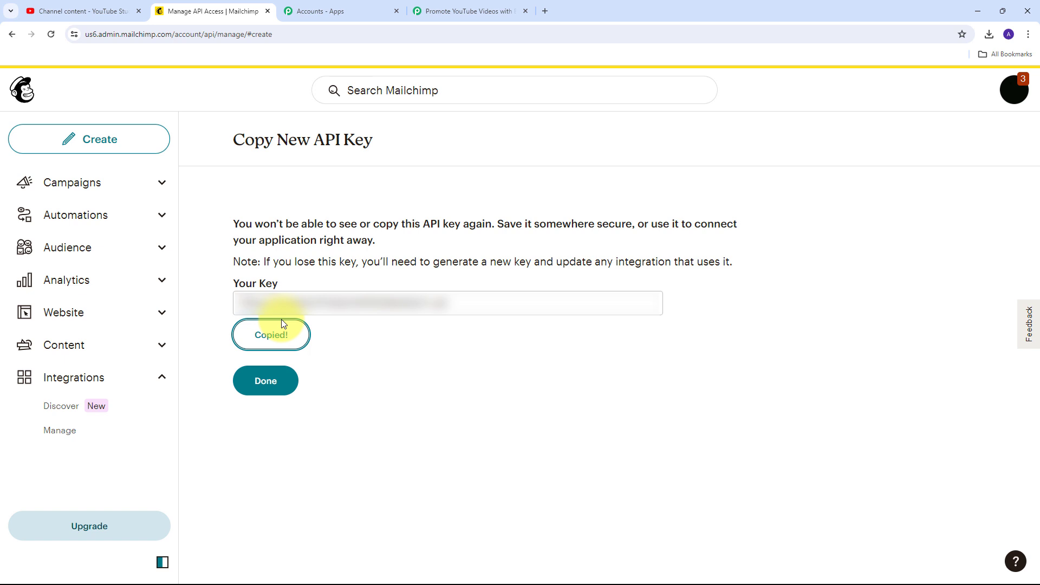
- Switch back to the Pabbly Connect workflow and paste the API key as the new Mailchimp connection's token
{"action": "left_click", "coordinate": [454, 11]}
{"action": "left_click", "coordinate": [529, 379]}
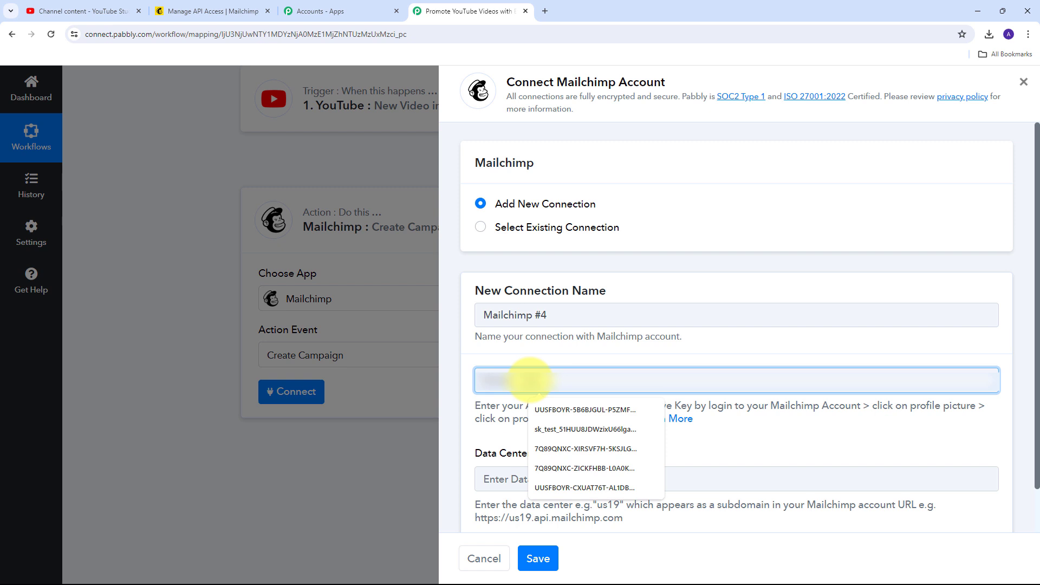
{"action": "key", "text": "ctrl+v"}
- Copy the data center code us6 from the Mailchimp account URL, enter it as the connection's Data Center and save the connection
{"action": "scroll", "coordinate": [520, 379], "scroll_direction": "down", "scroll_amount": 1}
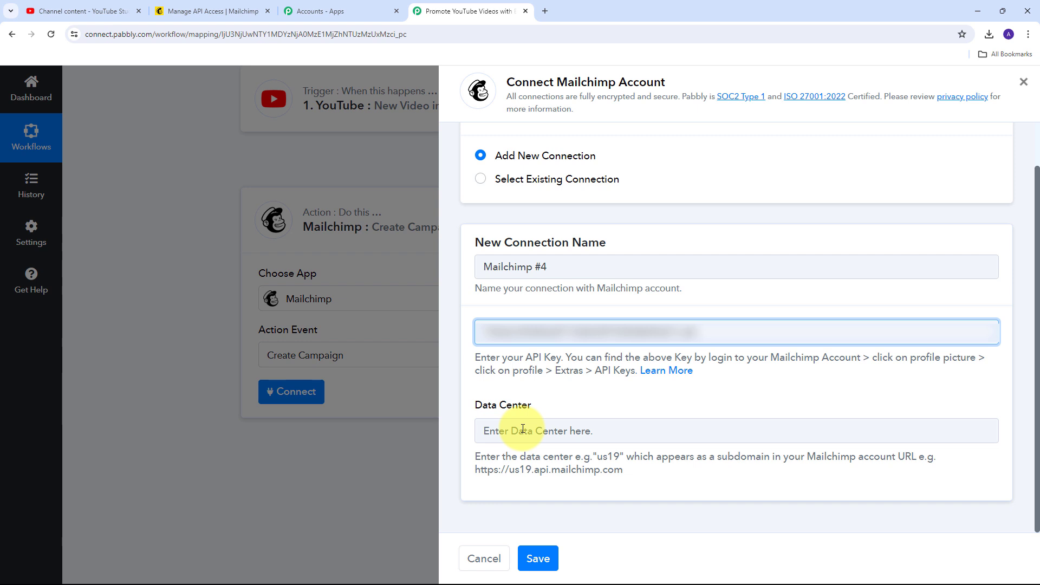
{"action": "left_click", "coordinate": [204, 11]}
{"action": "double_click", "coordinate": [133, 34]}
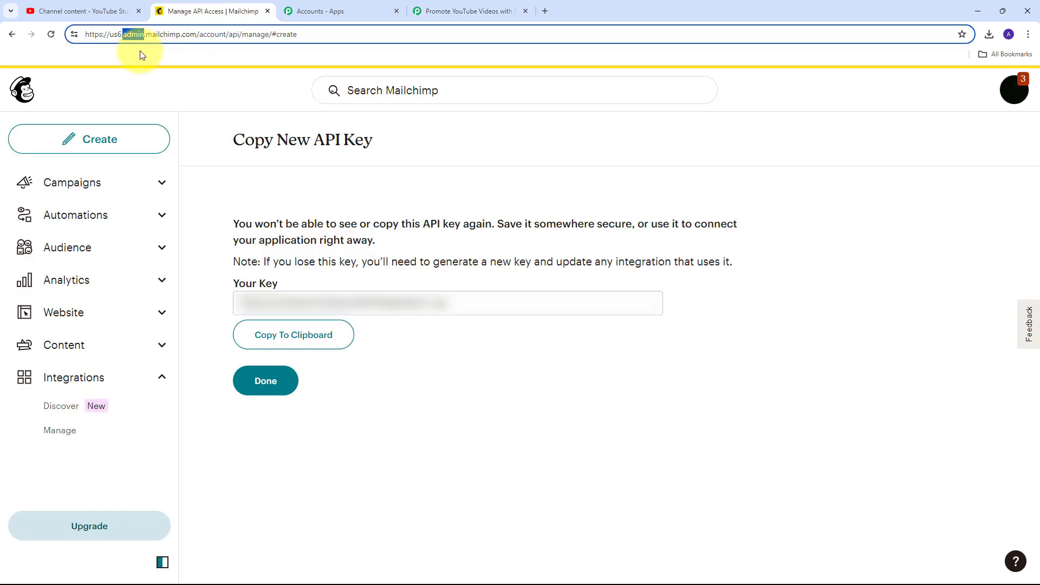
{"action": "left_click", "coordinate": [112, 36]}
{"action": "left_click_drag", "start_coordinate": [111, 34], "coordinate": [121, 34]}
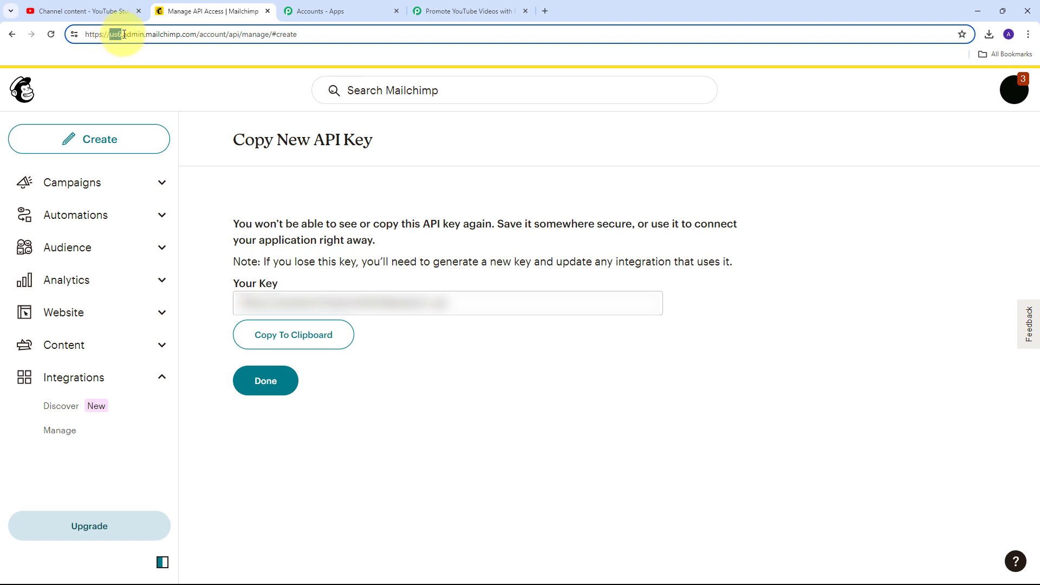
{"action": "left_click", "coordinate": [470, 9]}
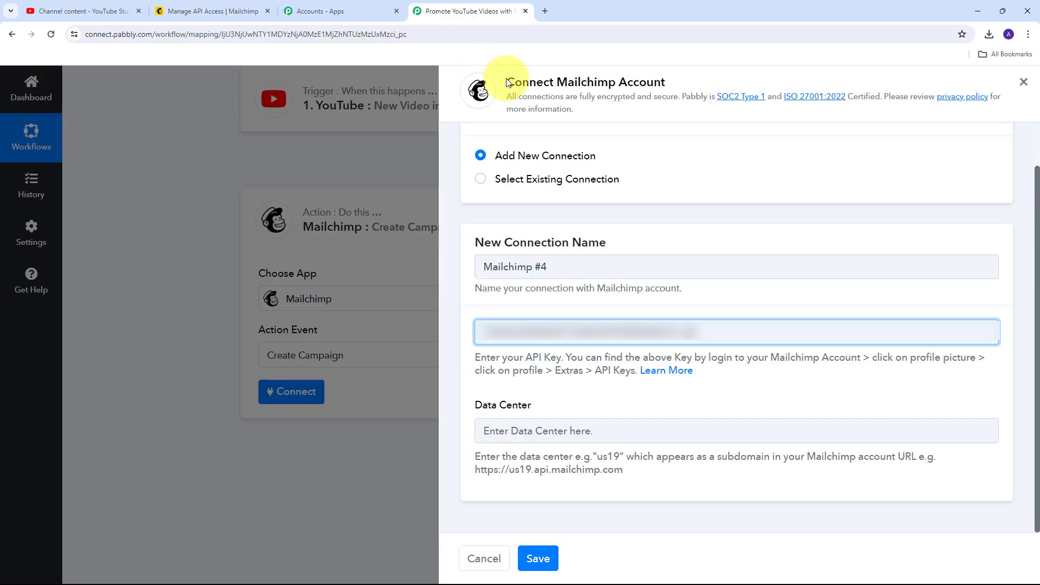
{"action": "left_click", "coordinate": [530, 432]}
{"action": "key", "text": "ctrl+v"}
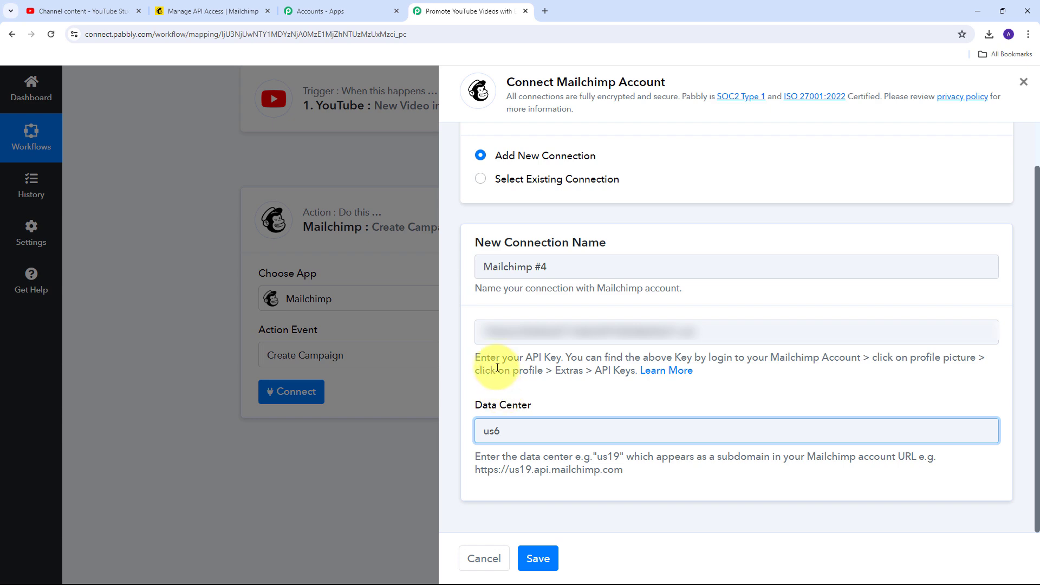
{"action": "left_click", "coordinate": [533, 558]}
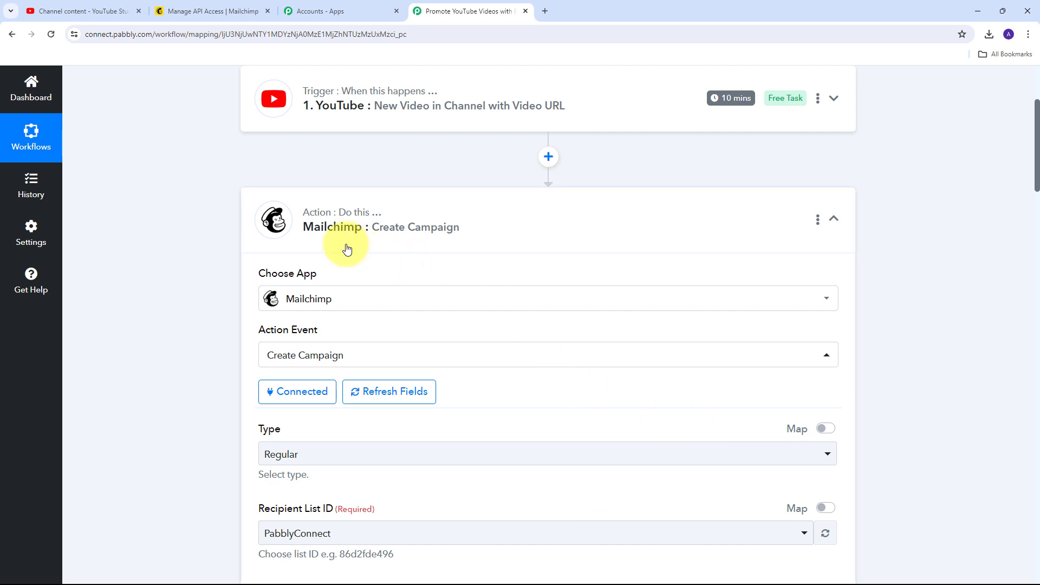
- Examine the fields of the Create Campaign action, including type, recipient list, subject line and preview text
{"action": "scroll", "coordinate": [545, 249], "scroll_direction": "down", "scroll_amount": 2}
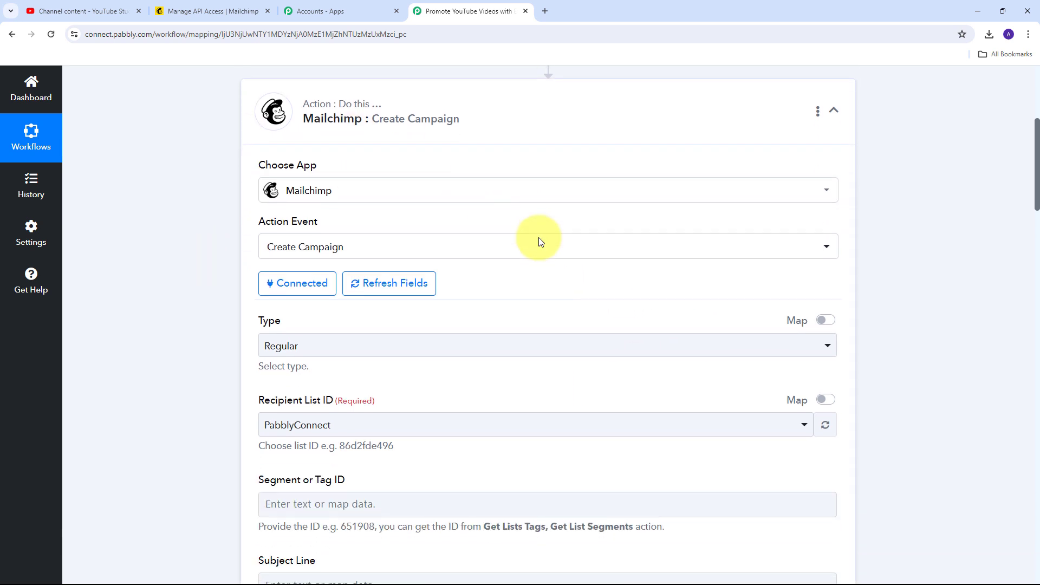
{"action": "scroll", "coordinate": [538, 241], "scroll_direction": "down", "scroll_amount": 2}
{"action": "scroll", "coordinate": [401, 283], "scroll_direction": "down", "scroll_amount": 4}
{"action": "scroll", "coordinate": [401, 283], "scroll_direction": "up", "scroll_amount": 4}
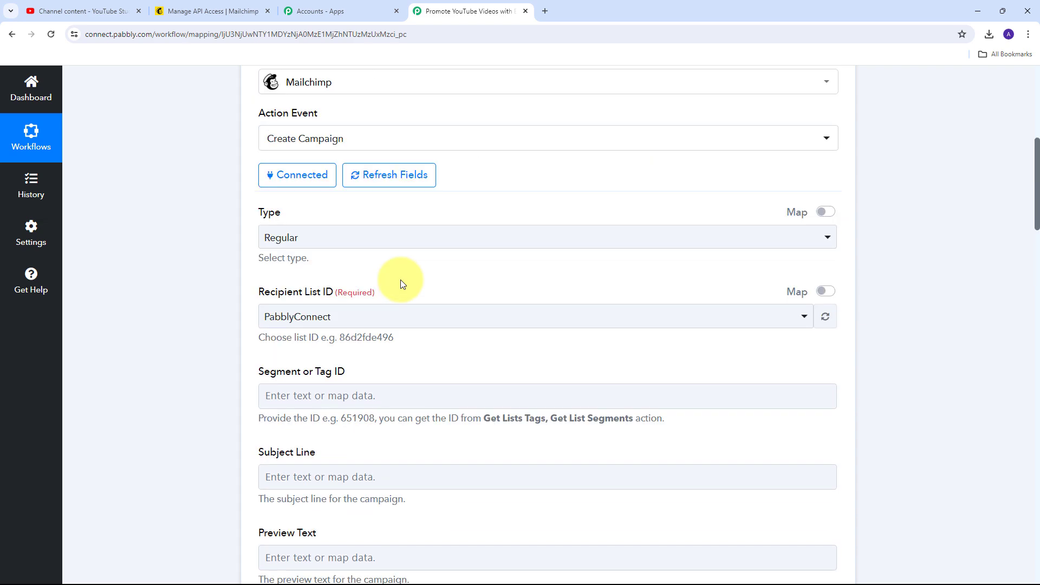
{"action": "scroll", "coordinate": [400, 279], "scroll_direction": "down", "scroll_amount": 2}
{"action": "scroll", "coordinate": [401, 279], "scroll_direction": "up", "scroll_amount": 2}
{"action": "scroll", "coordinate": [321, 309], "scroll_direction": "up", "scroll_amount": 2}
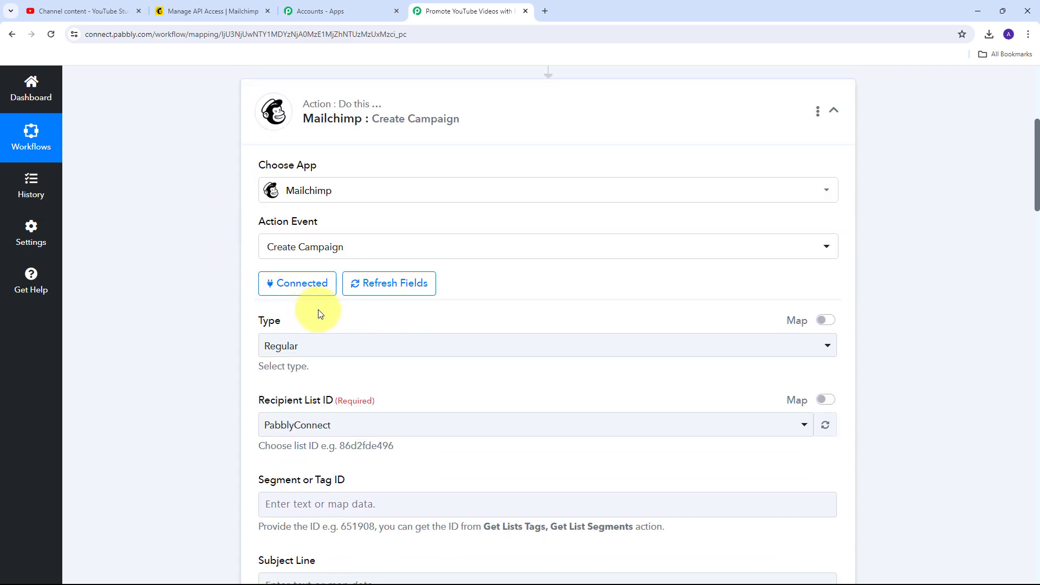
- Choose PabblyConnect as the campaign's recipient list
{"action": "scroll", "coordinate": [320, 308], "scroll_direction": "down", "scroll_amount": 2}
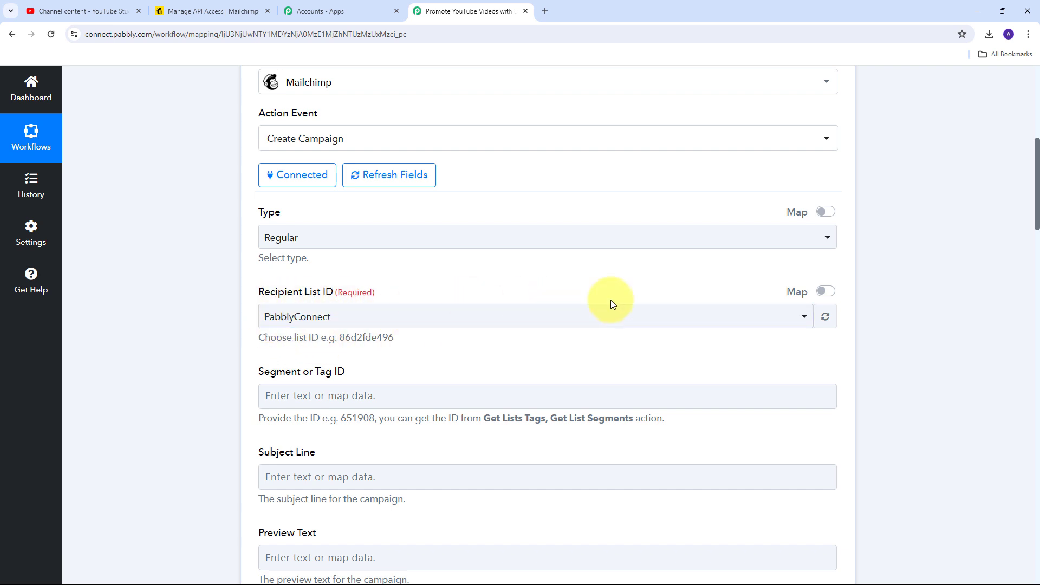
{"action": "left_click", "coordinate": [520, 320]}
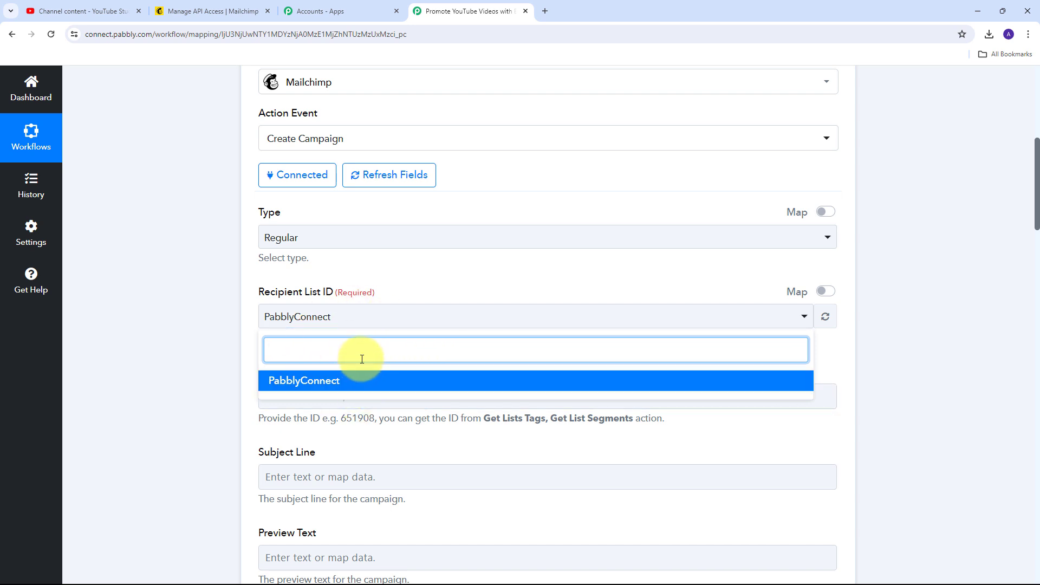
{"action": "left_click", "coordinate": [302, 381]}
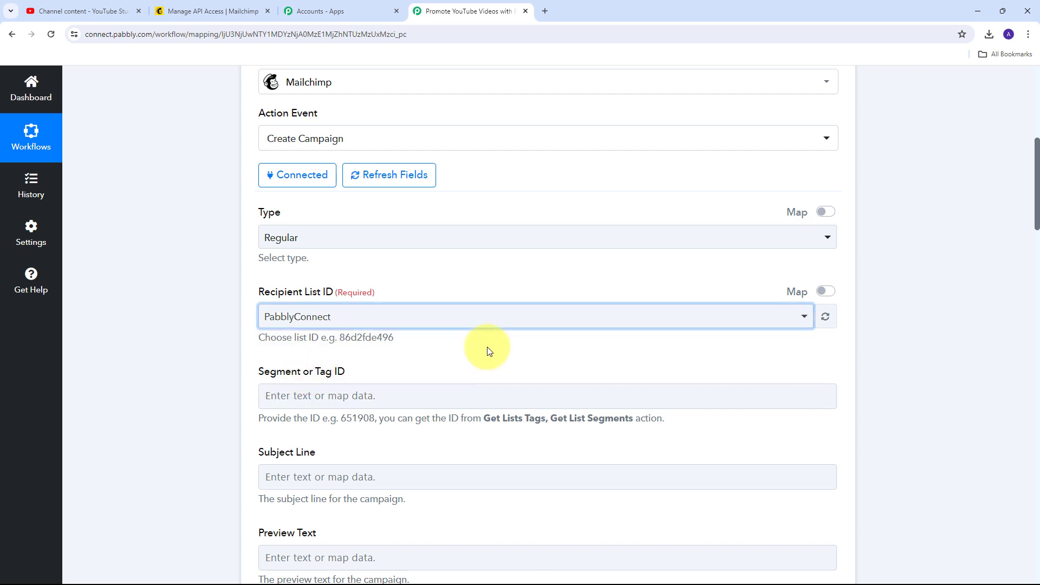
- Set the campaign's subject line to "🎥 New Video Alert!" and its title to "Video Promotion"
{"action": "scroll", "coordinate": [458, 340], "scroll_direction": "down", "scroll_amount": 3}
{"action": "left_click", "coordinate": [279, 318]}
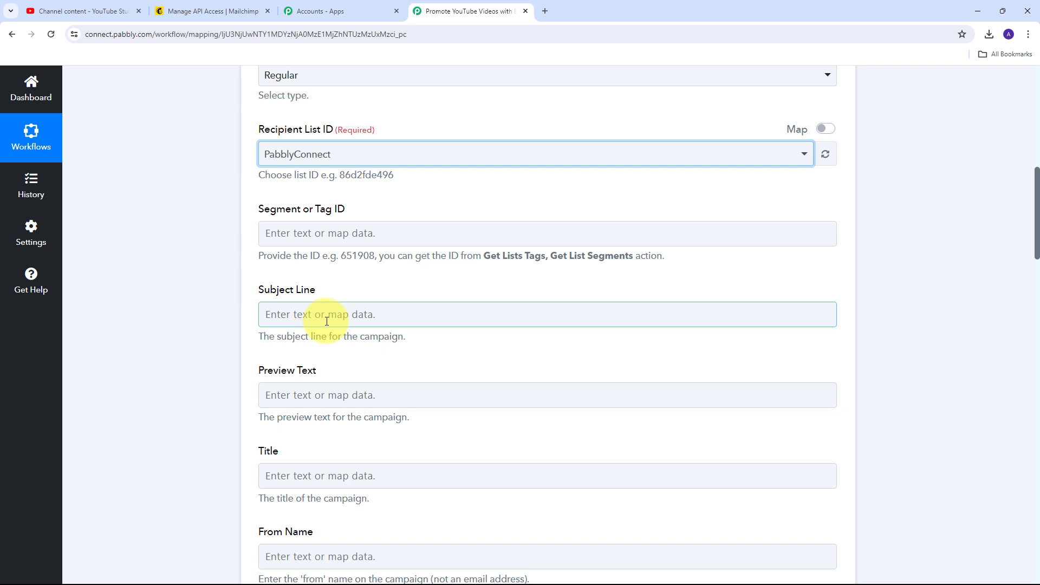
{"action": "type", "text": "🎥 New Video Alert!"}
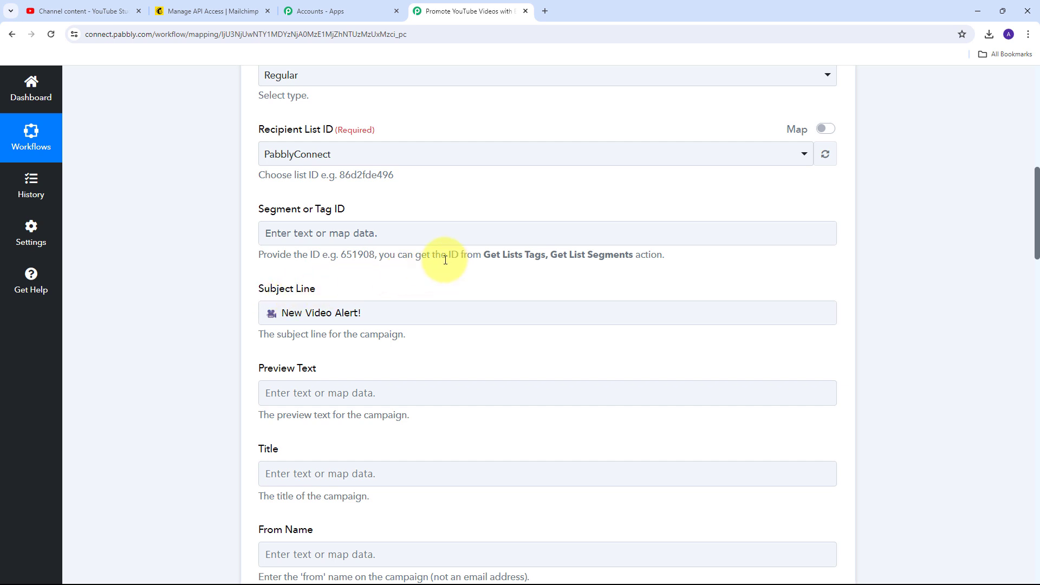
{"action": "scroll", "coordinate": [371, 274], "scroll_direction": "down", "scroll_amount": 3}
{"action": "left_click", "coordinate": [285, 310]}
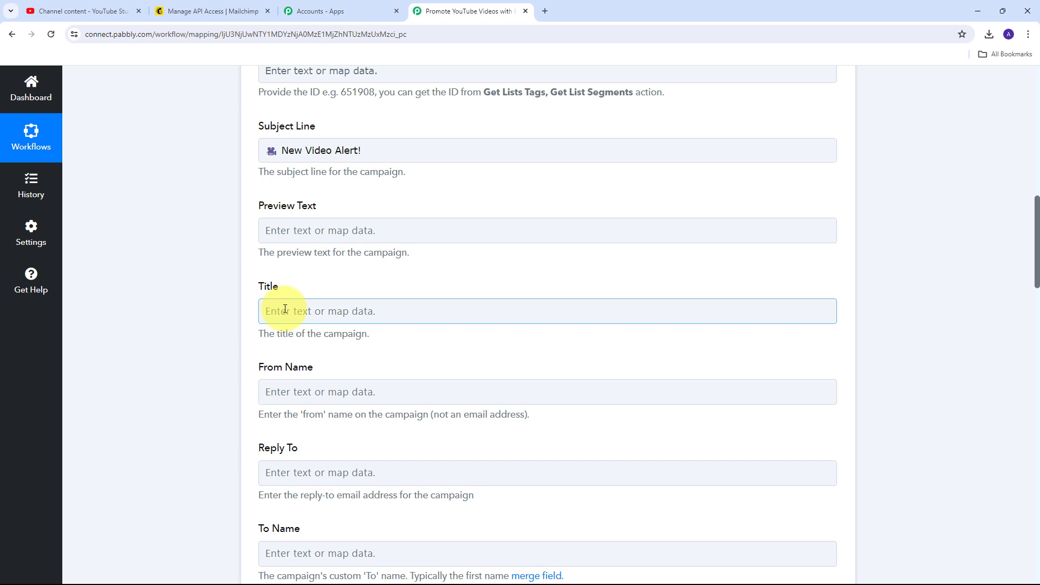
{"action": "type", "text": "Video Promotion"}
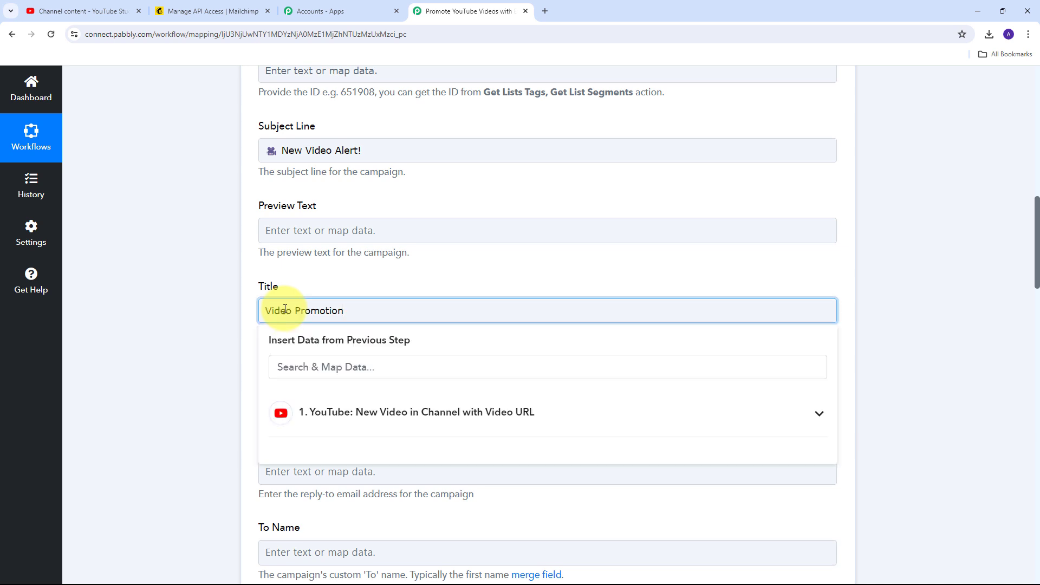
{"action": "left_click", "coordinate": [324, 277]}
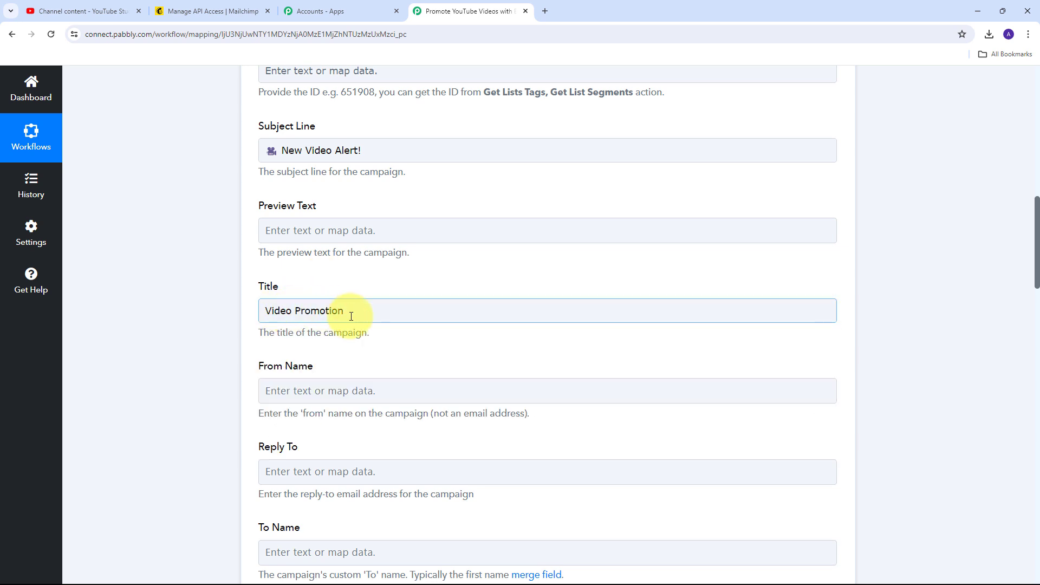
- Map the YouTube ChannelTitle value to the campaign's From Name and enter the reply-to email address
{"action": "scroll", "coordinate": [412, 265], "scroll_direction": "down", "scroll_amount": 2}
{"action": "left_click", "coordinate": [297, 276]}
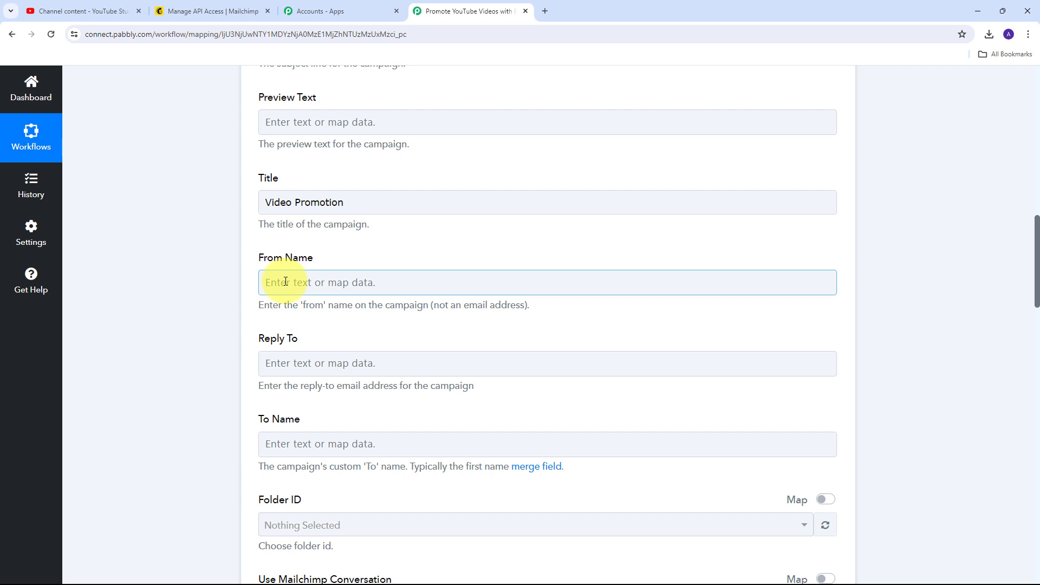
{"action": "left_click", "coordinate": [285, 281]}
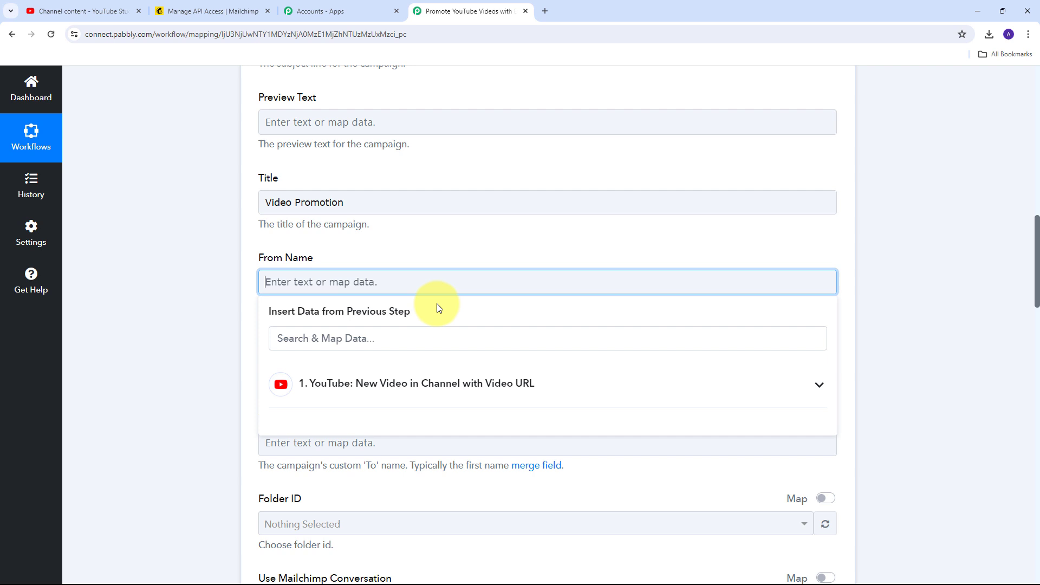
{"action": "left_click", "coordinate": [393, 385]}
{"action": "scroll", "coordinate": [390, 424], "scroll_direction": "down", "scroll_amount": 10}
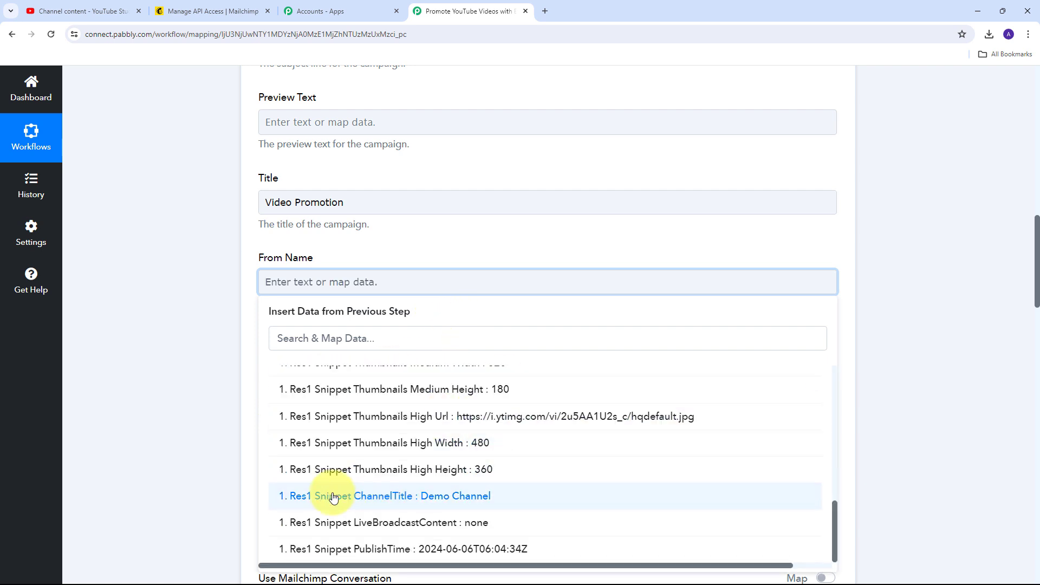
{"action": "left_click", "coordinate": [461, 503]}
{"action": "left_click", "coordinate": [151, 342]}
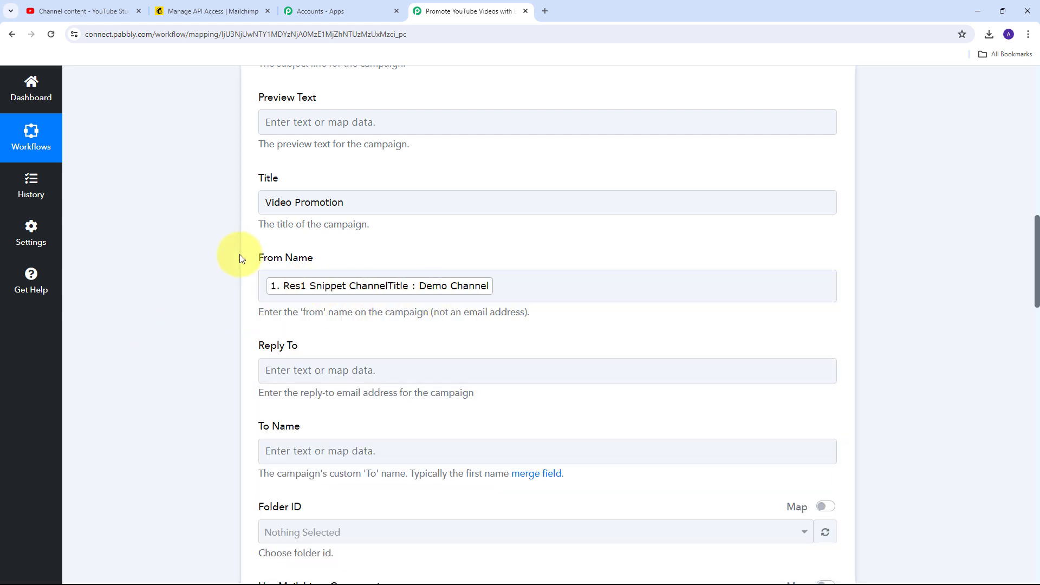
{"action": "scroll", "coordinate": [457, 223], "scroll_direction": "down", "scroll_amount": 2}
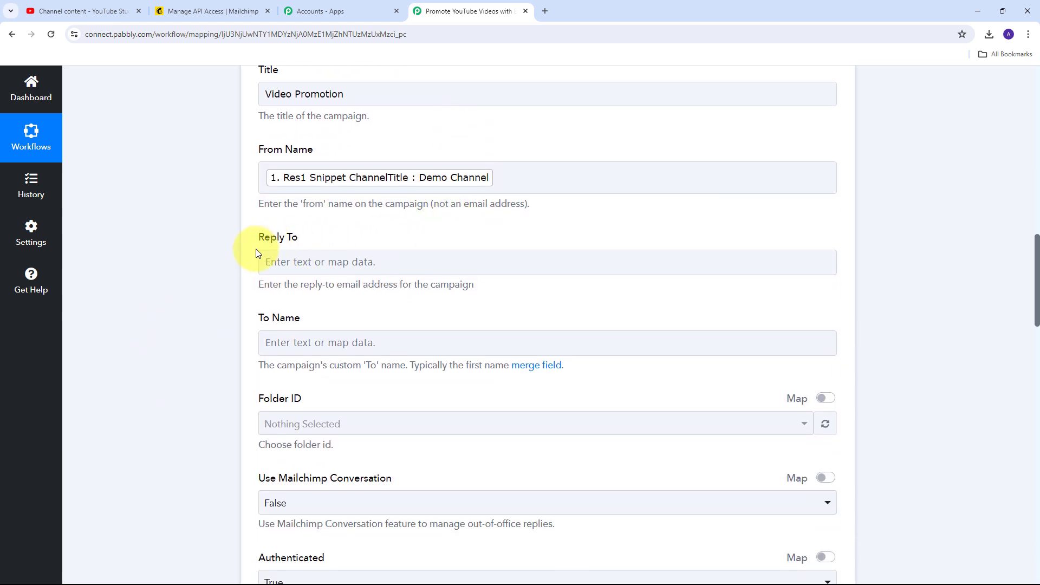
{"action": "left_click", "coordinate": [342, 260]}
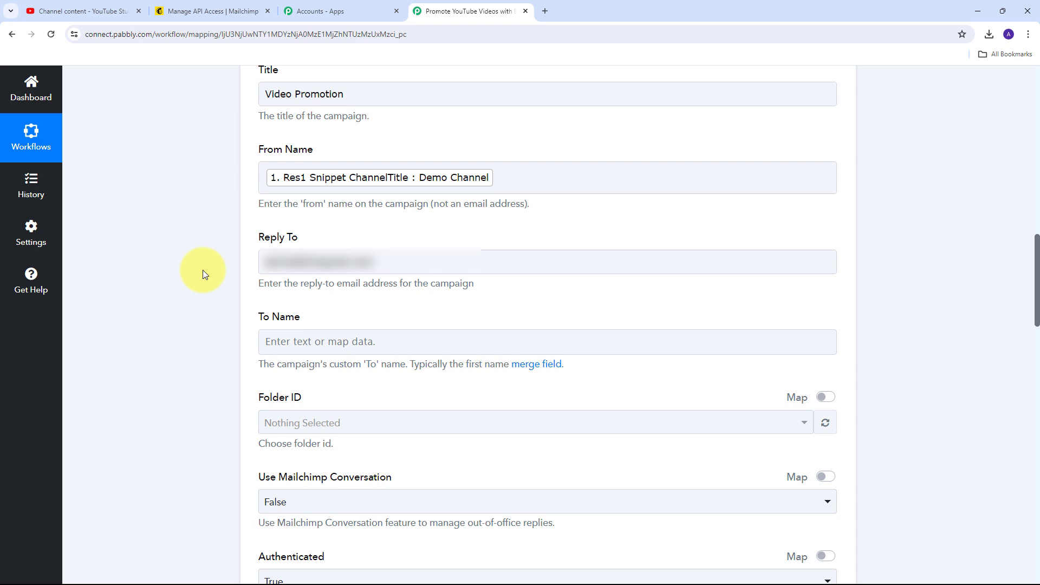
- Fill the Email Content (HTML) with the new-video message containing [Video Title], an empty Watch Now link, a subscribe reminder and the Team Demo sign-off
{"action": "scroll", "coordinate": [203, 270], "scroll_direction": "down", "scroll_amount": 15}
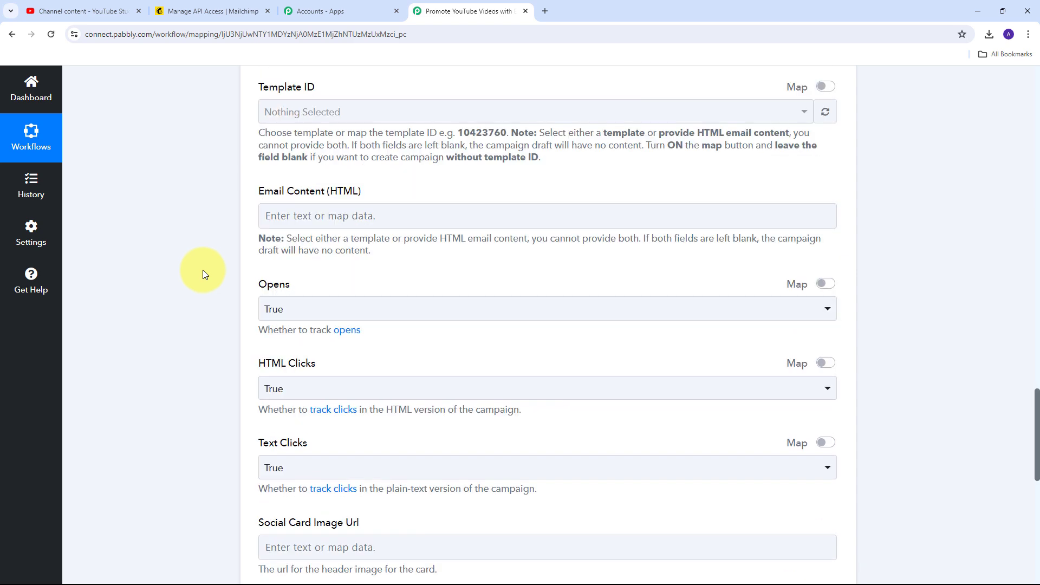
{"action": "left_click", "coordinate": [279, 224]}
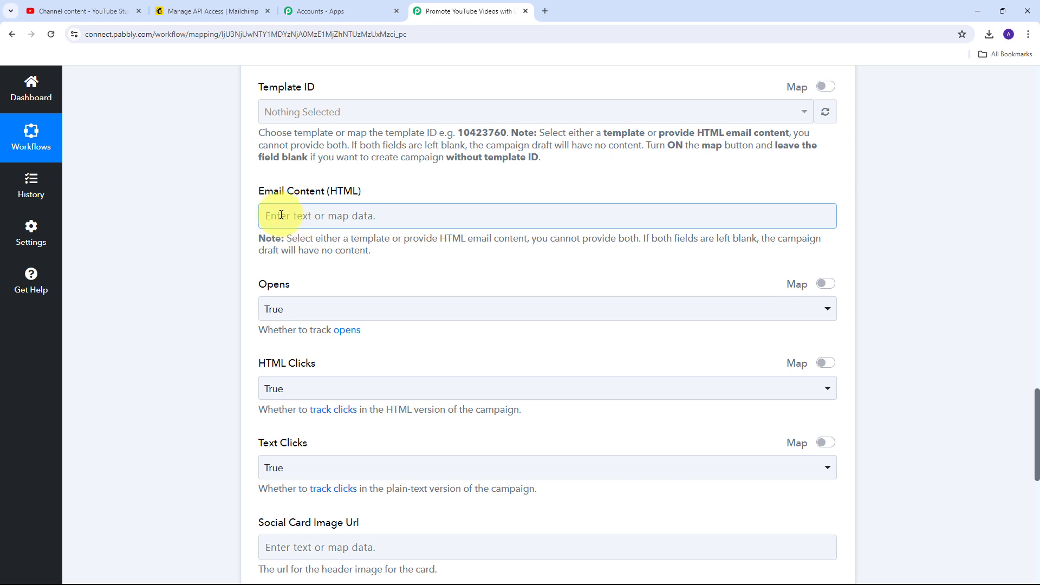
{"action": "left_click", "coordinate": [281, 215]}
{"action": "type", "text": "<p>Hi,</p> <p>I am thrilled to share my latest YouTube video with you: <strong>[Video Title]</strong>.&nbsp;&nbsp;</p>  <p>👉 <strong>[Watch Now]<a href=\"\">(Video Link)</a></strong></p> <p>Don't forget to <strong>subscribe</strong> and hit the notification bell for more updates.</p> <p>Thank you for your support!</p> <p>Best Regards, <br />Team Demo </p>"}
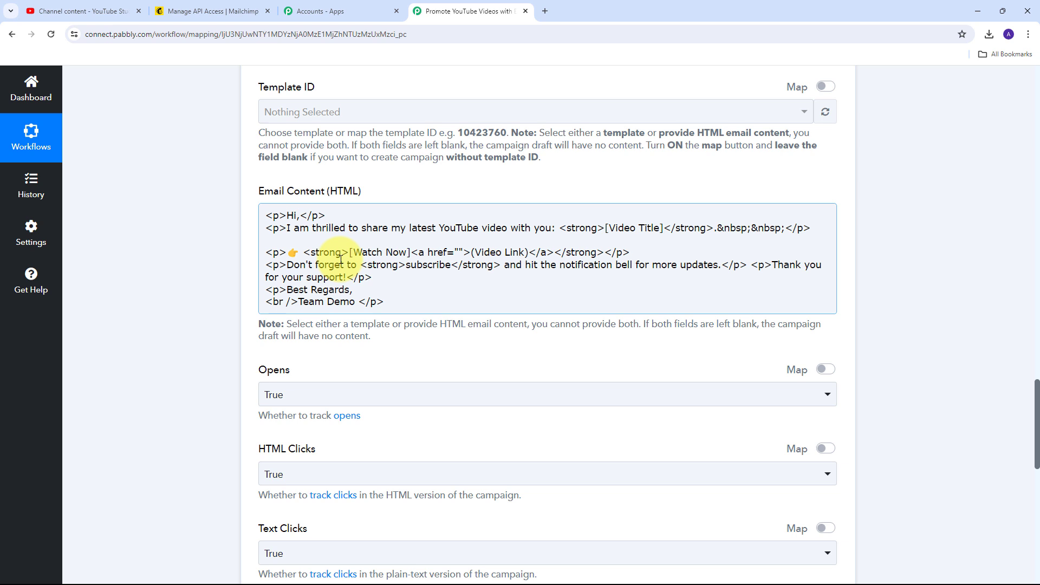
- Insert the YouTube step's Res2 Video Url inside the empty href quotes of the Watch Now link
{"action": "left_click", "coordinate": [459, 251]}
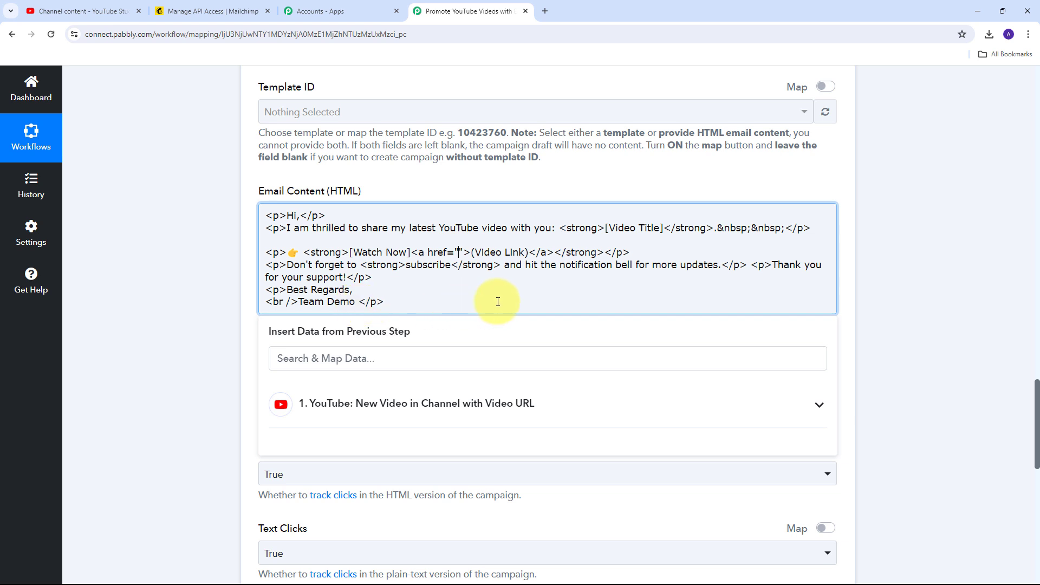
{"action": "left_click", "coordinate": [454, 412]}
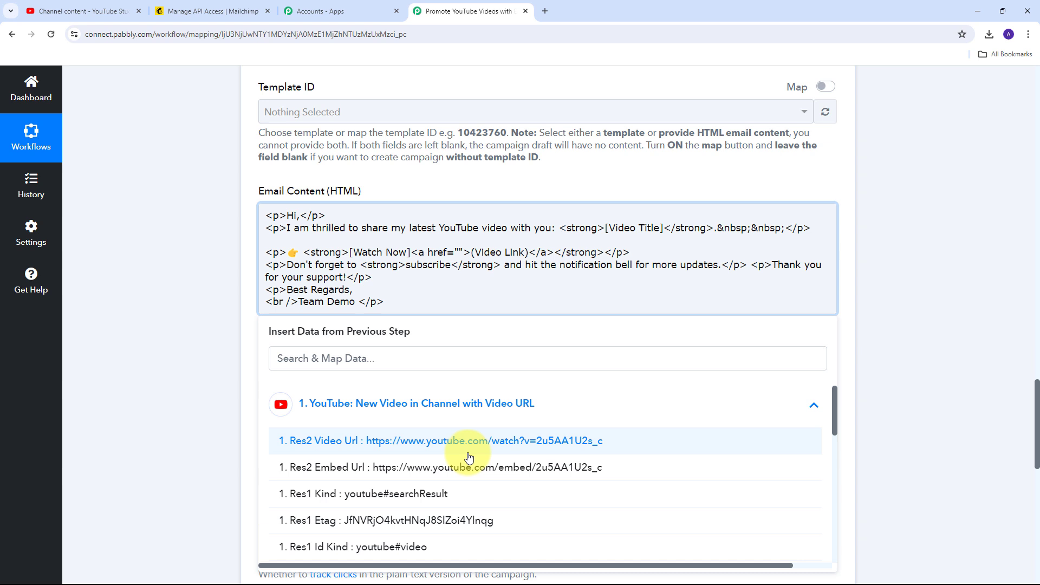
{"action": "left_click", "coordinate": [438, 445]}
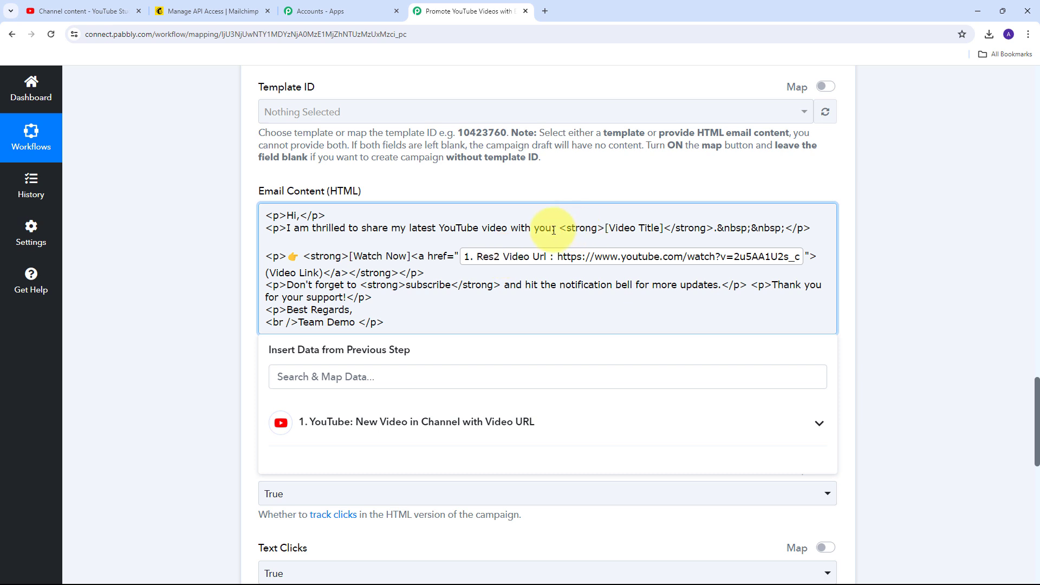
- Replace the [Video Title] placeholder in the email content with the YouTube step's Res1 Snippet Title value
{"action": "left_click_drag", "start_coordinate": [605, 229], "coordinate": [664, 231]}
{"action": "key", "text": "BackSpace"}
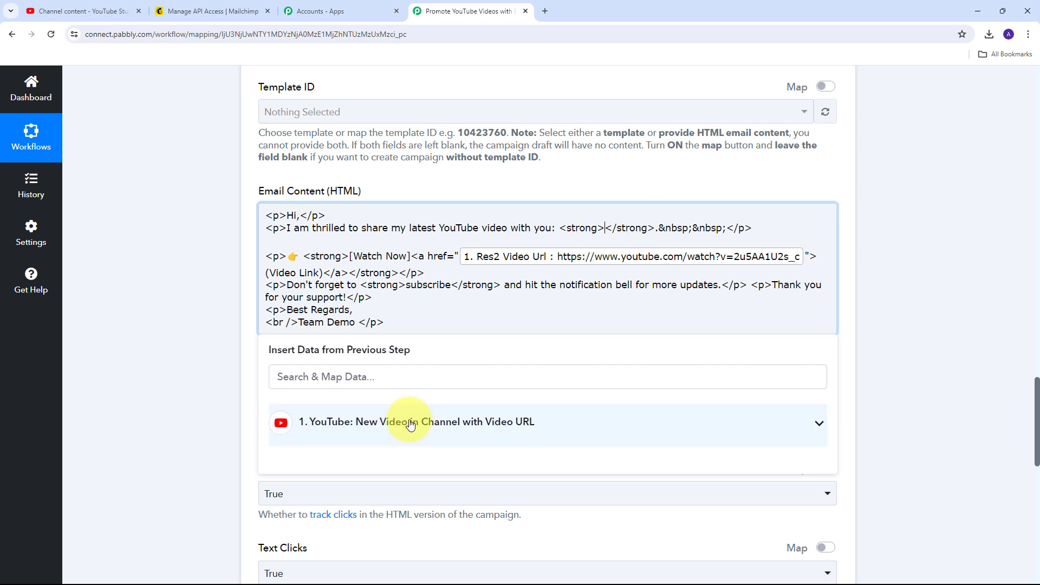
{"action": "left_click", "coordinate": [493, 422]}
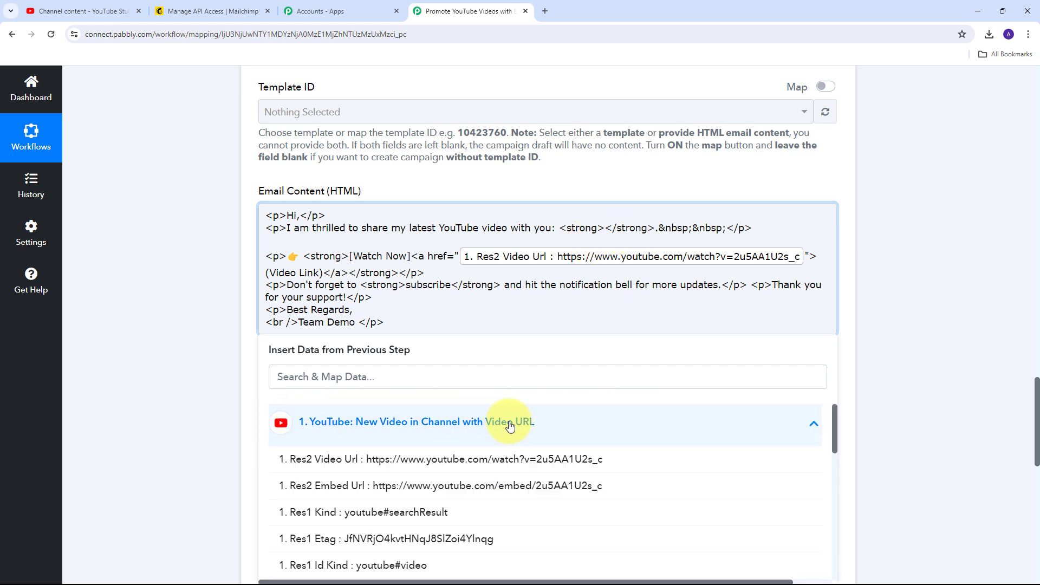
{"action": "scroll", "coordinate": [406, 441], "scroll_direction": "down", "scroll_amount": 3}
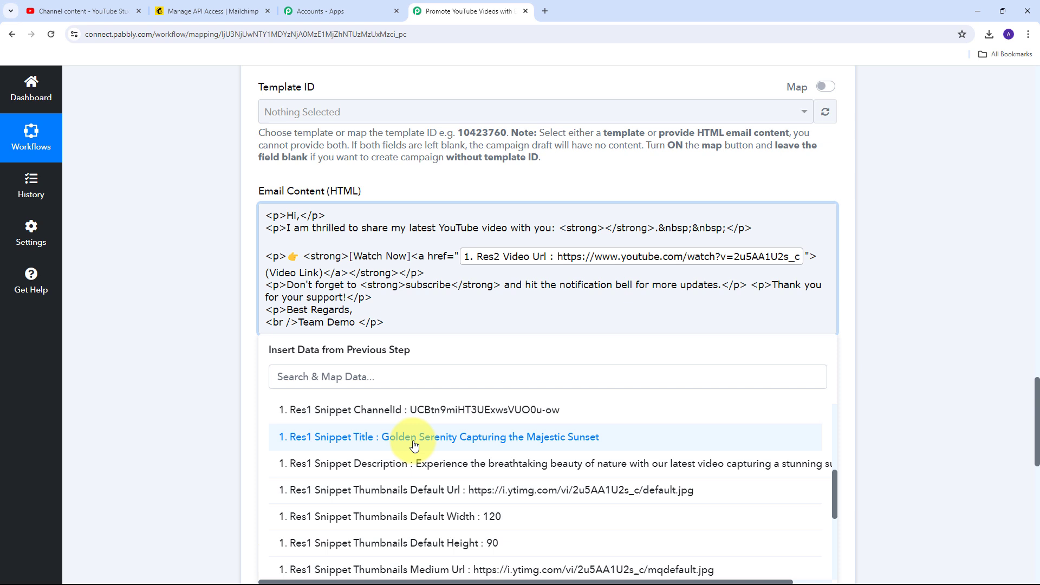
{"action": "left_click", "coordinate": [454, 443]}
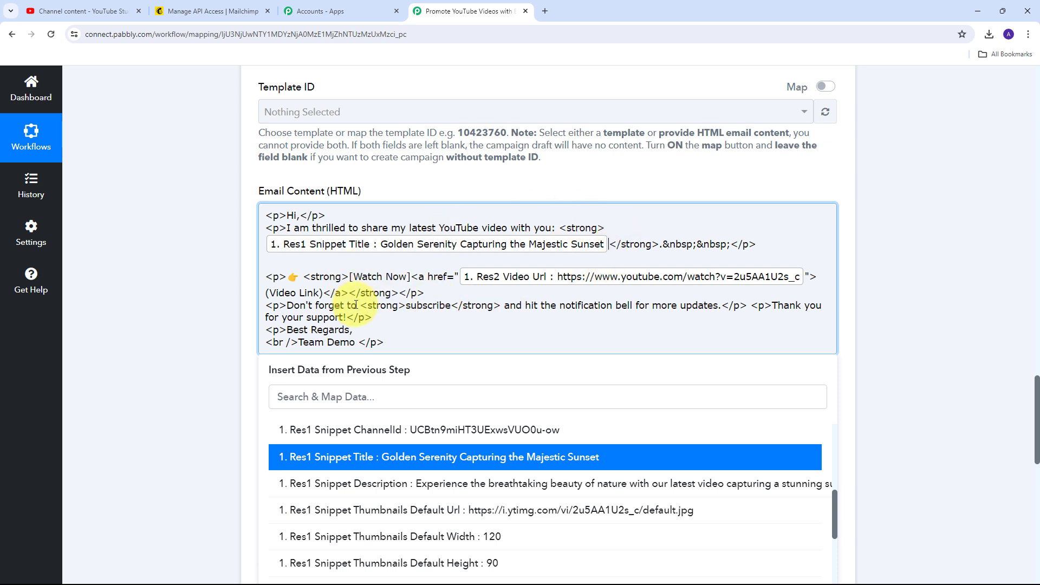
{"action": "left_click", "coordinate": [213, 269]}
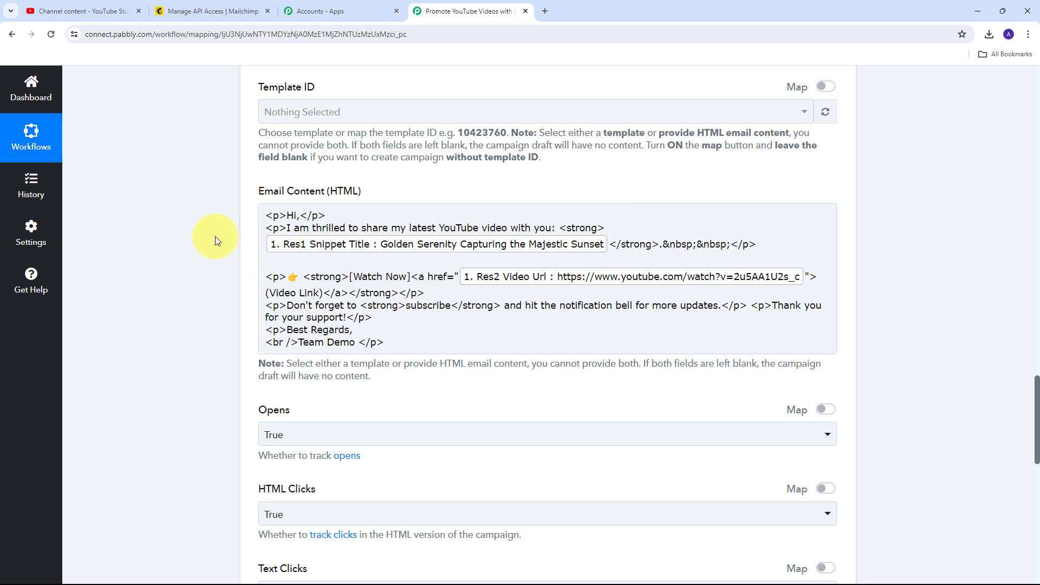
- Save the Create Campaign action, send a test request and review the response received
{"action": "scroll", "coordinate": [215, 236], "scroll_direction": "down", "scroll_amount": 15}
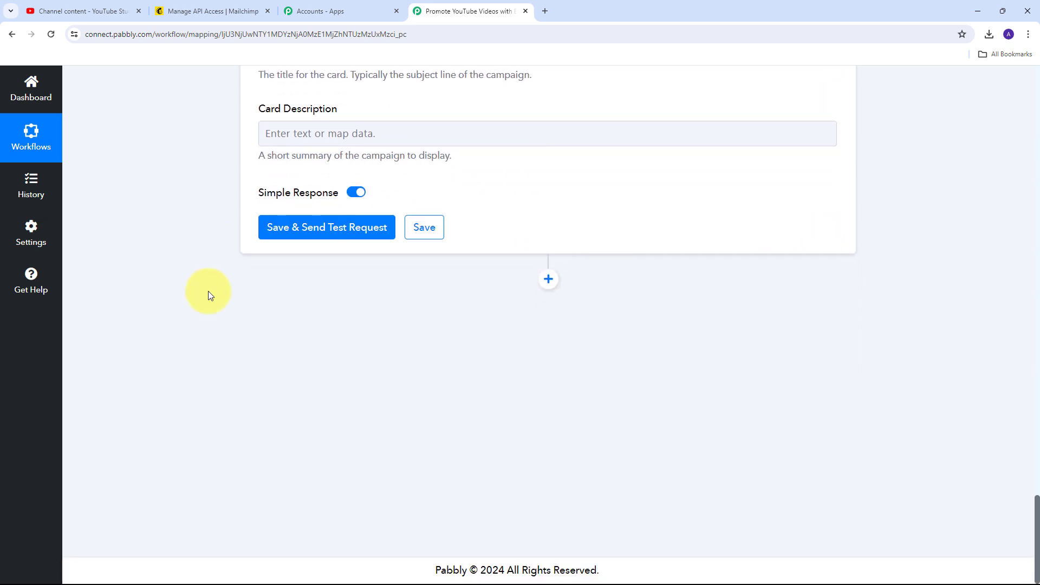
{"action": "left_click", "coordinate": [322, 229]}
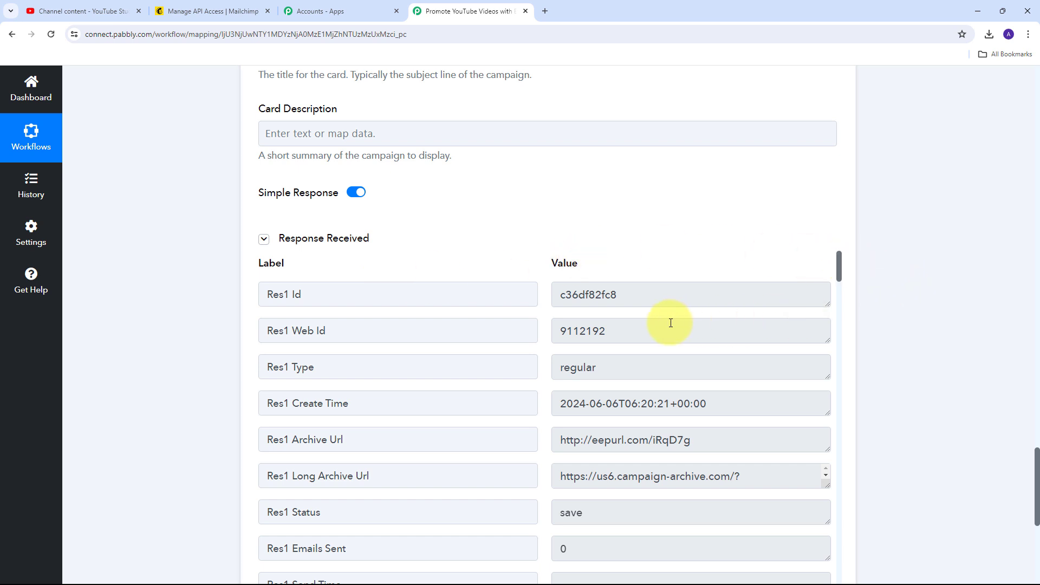
{"action": "left_click_drag", "start_coordinate": [704, 300], "coordinate": [532, 306]}
{"action": "left_click", "coordinate": [618, 231]}
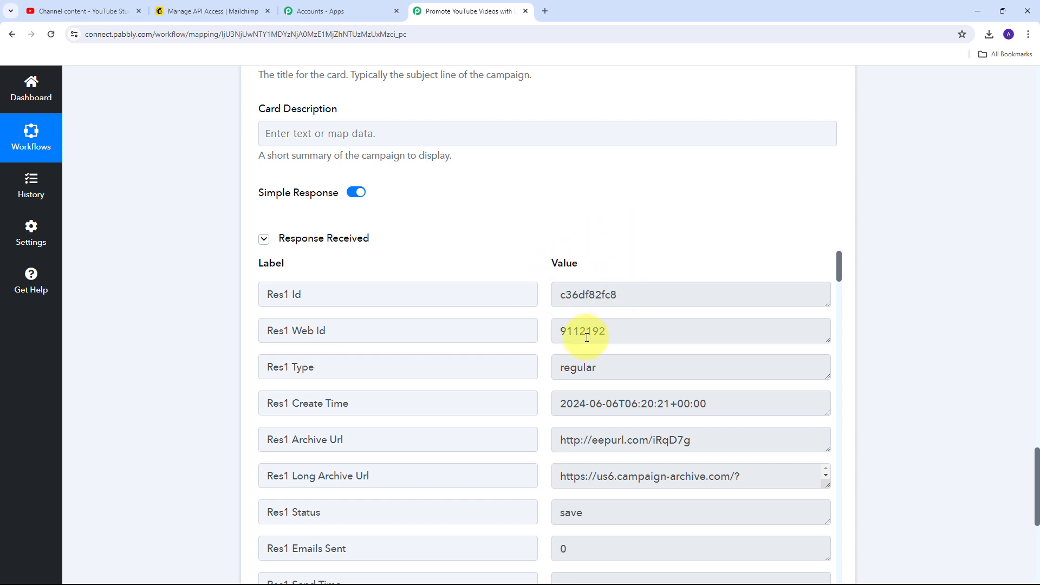
{"action": "scroll", "coordinate": [580, 336], "scroll_direction": "down", "scroll_amount": 5}
{"action": "scroll", "coordinate": [583, 337], "scroll_direction": "up", "scroll_amount": 5}
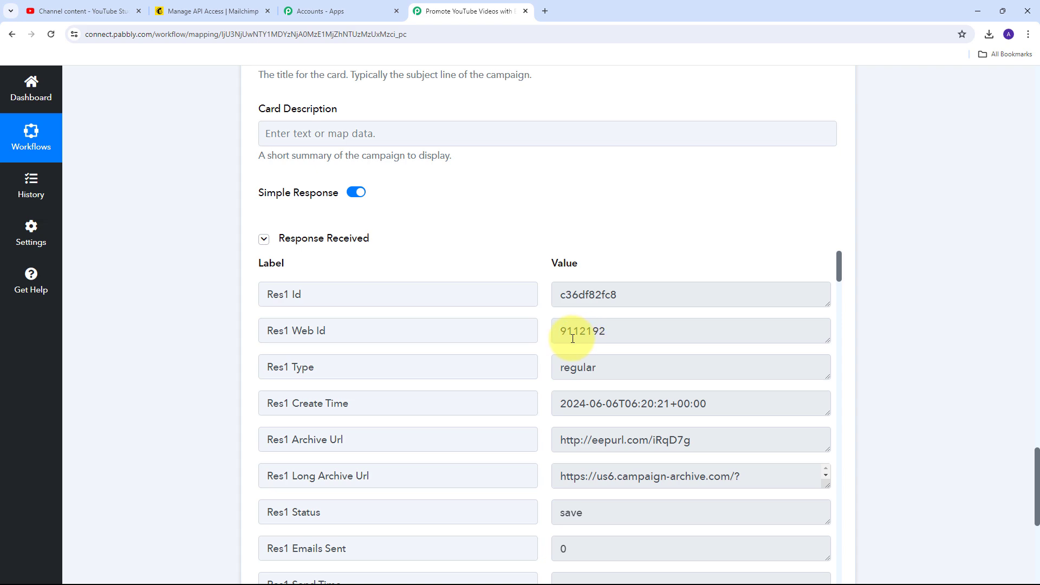
- Switch to Mailchimp and open the Video Promotion draft from all campaigns to check its details and preview
{"action": "left_click", "coordinate": [204, 10]}
{"action": "left_click", "coordinate": [101, 196]}
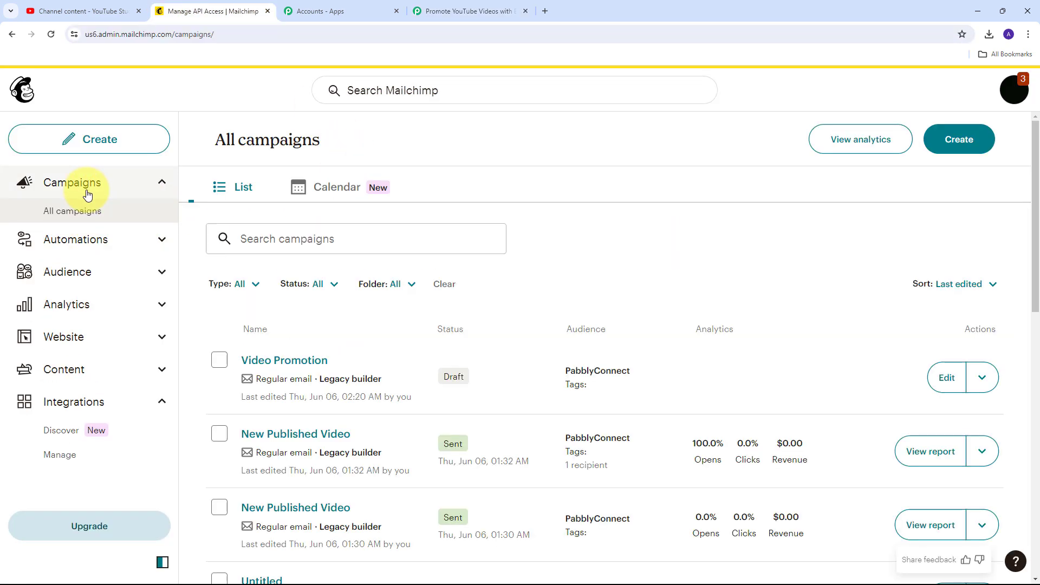
{"action": "left_click", "coordinate": [518, 301]}
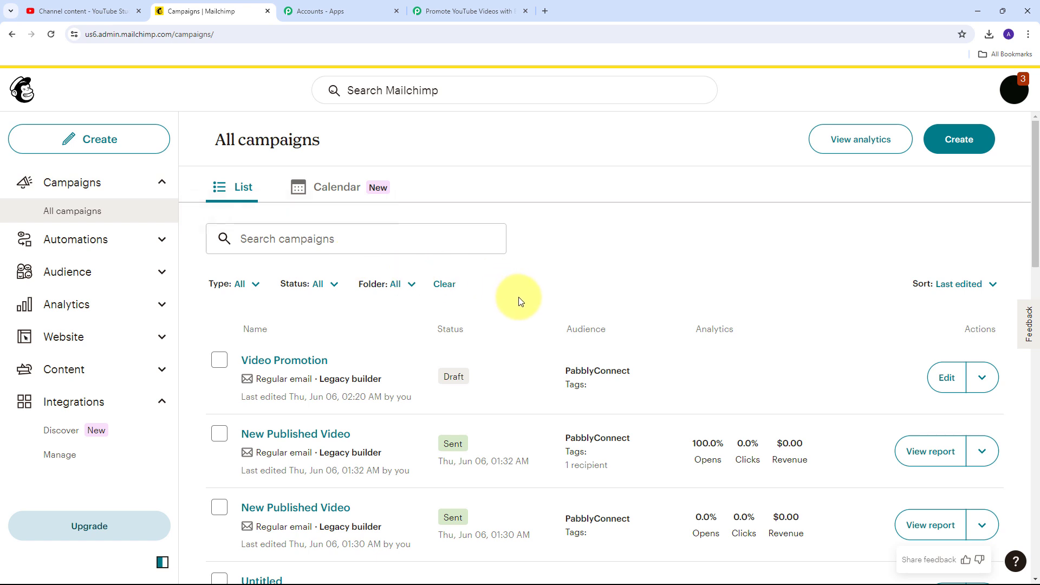
{"action": "left_click", "coordinate": [286, 367]}
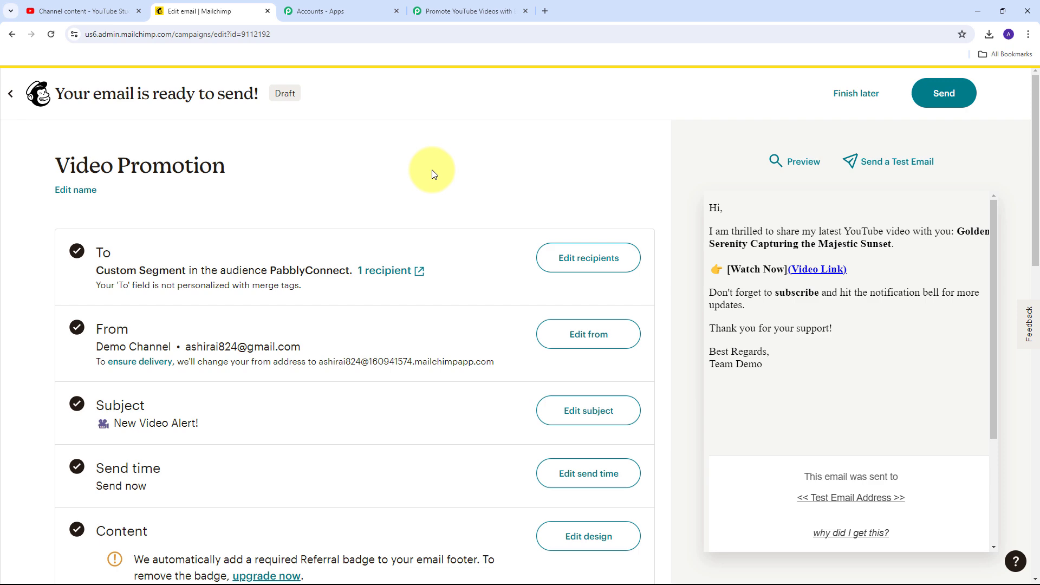
- Return to Pabbly Connect, add a Mailchimp action with the Send Campaign event and connect it through the existing Mailchimp #4 connection
{"action": "left_click", "coordinate": [447, 11]}
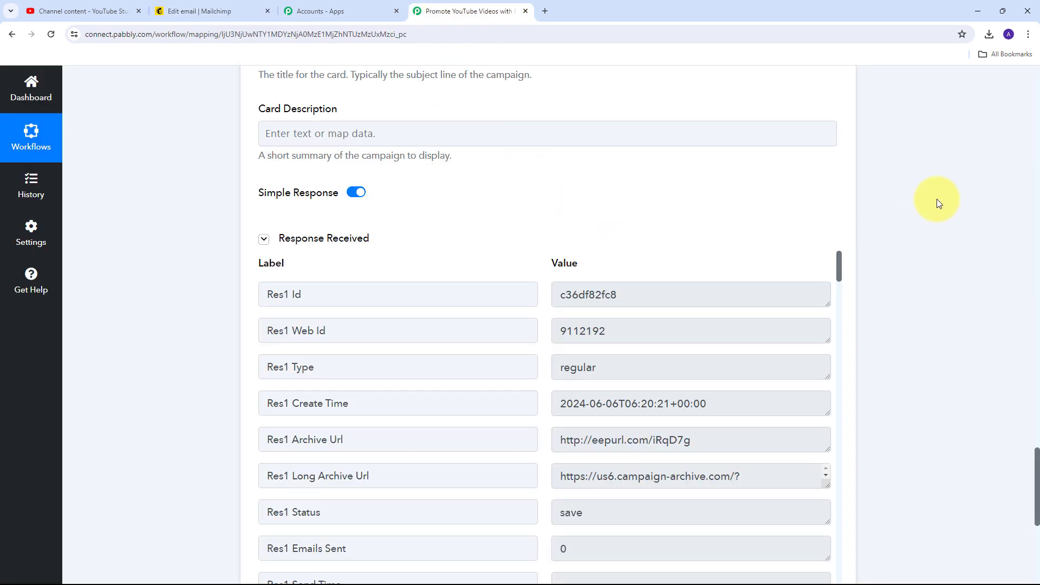
{"action": "scroll", "coordinate": [928, 201], "scroll_direction": "down", "scroll_amount": 6}
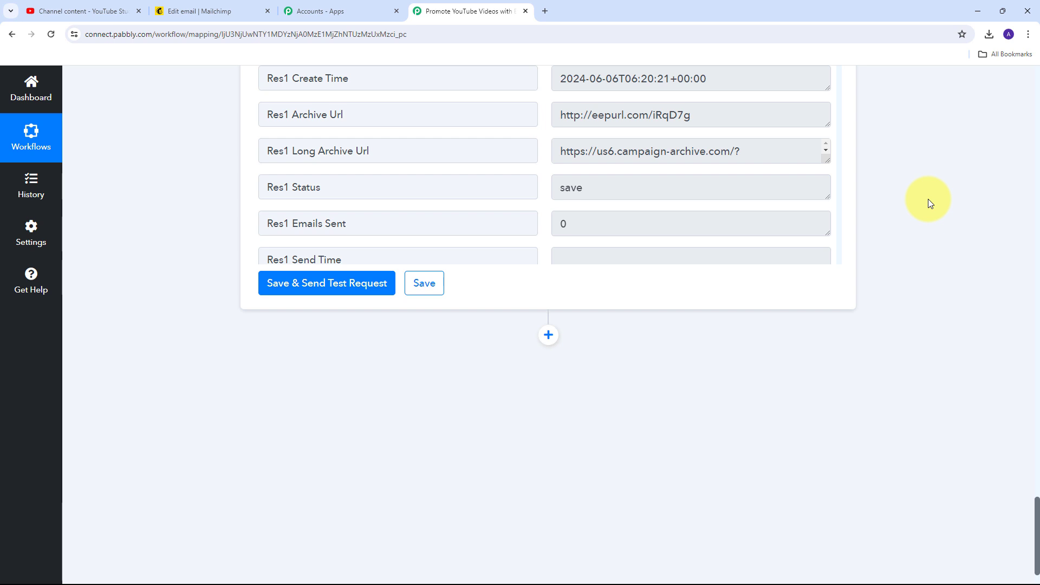
{"action": "scroll", "coordinate": [894, 261], "scroll_direction": "down", "scroll_amount": 1}
{"action": "left_click", "coordinate": [548, 280]}
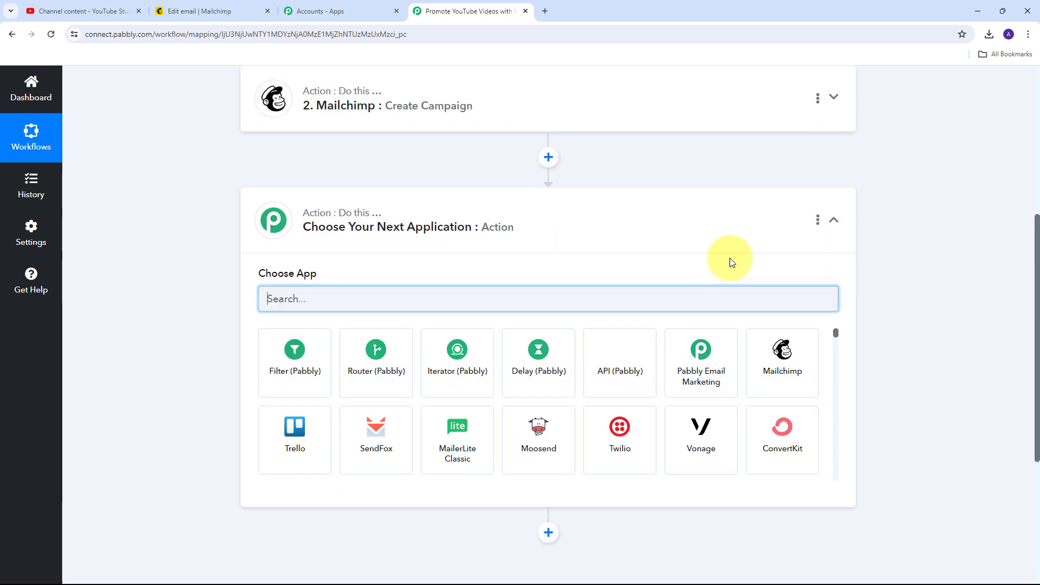
{"action": "left_click", "coordinate": [776, 356]}
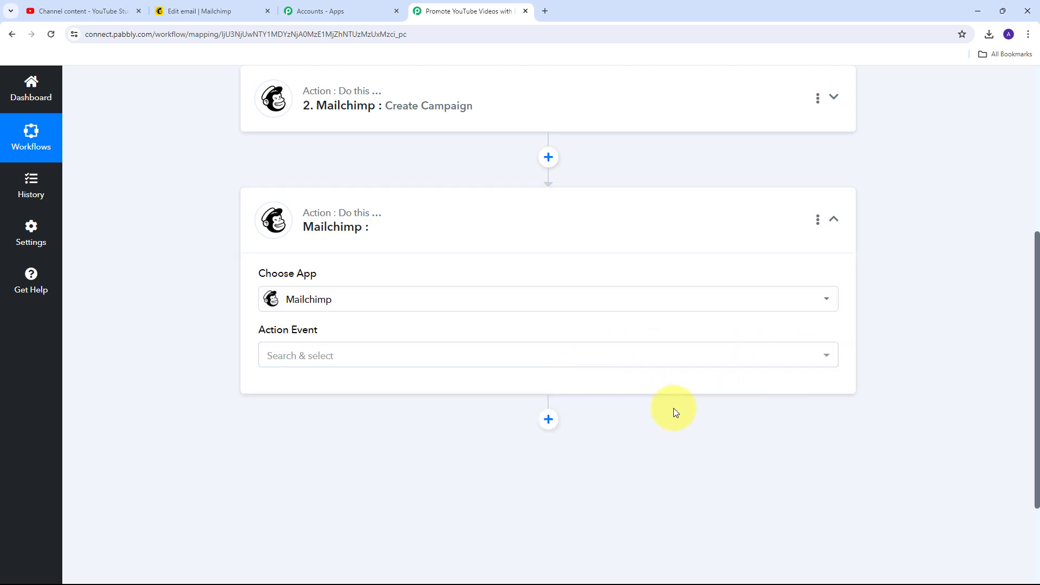
{"action": "left_click", "coordinate": [673, 361]}
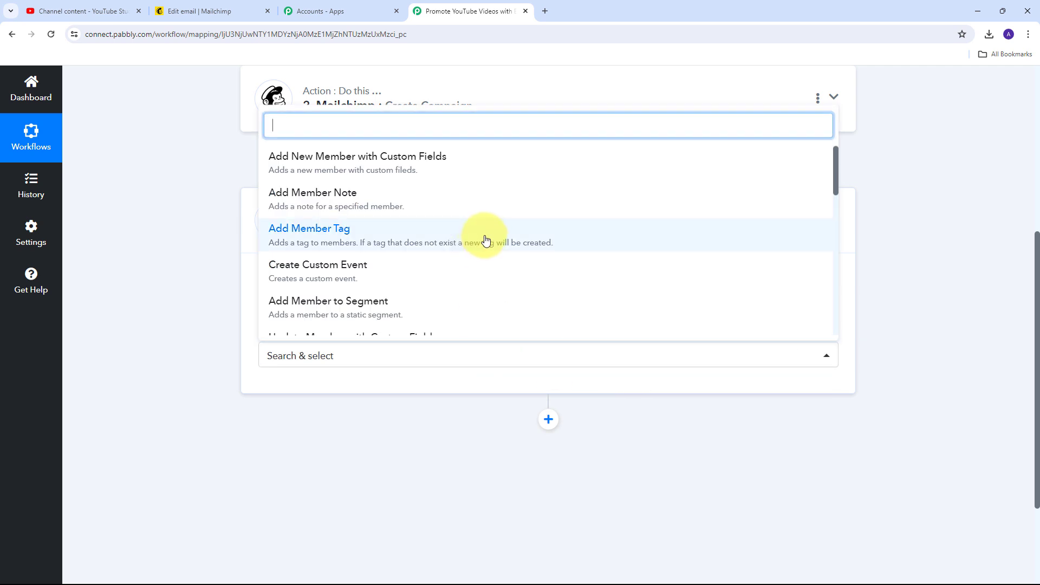
{"action": "scroll", "coordinate": [480, 241], "scroll_direction": "down", "scroll_amount": 4}
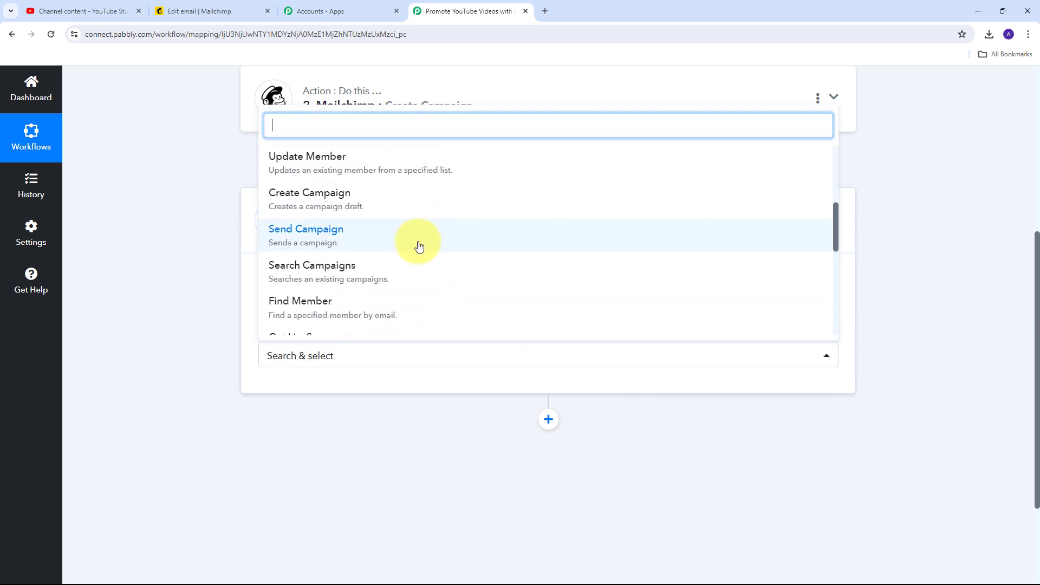
{"action": "left_click", "coordinate": [419, 247]}
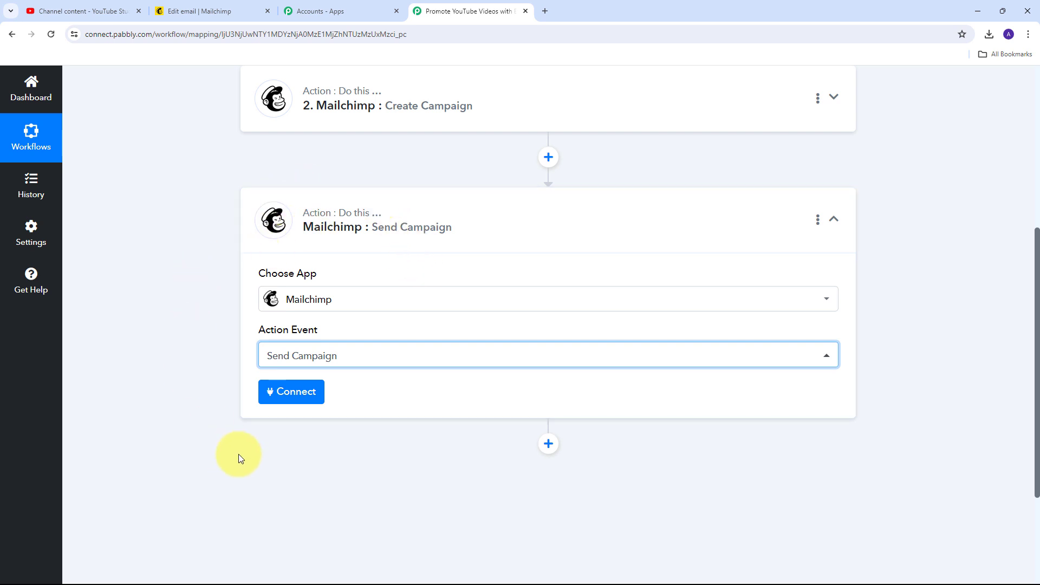
{"action": "left_click", "coordinate": [284, 399]}
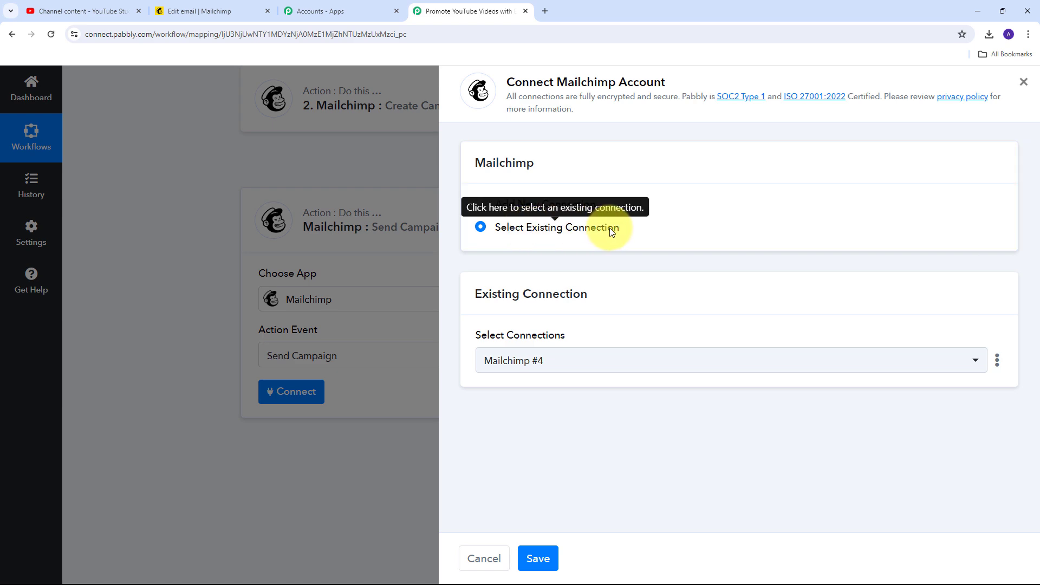
{"action": "left_click", "coordinate": [538, 558]}
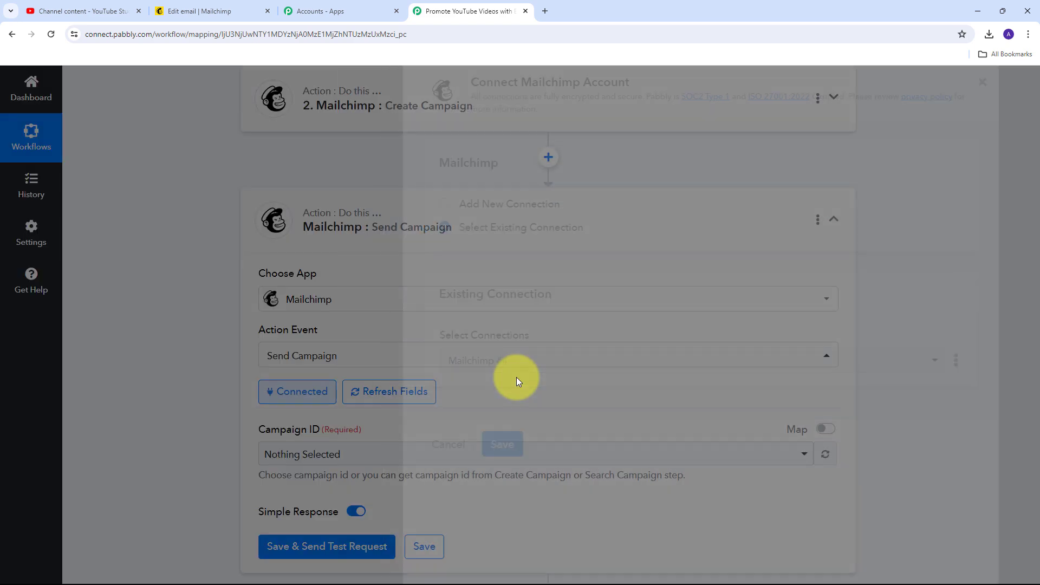
- Enable mapping for the Send Campaign action's Campaign ID and replace its value with Res1 Id from the Create Campaign step
{"action": "scroll", "coordinate": [513, 314], "scroll_direction": "down", "scroll_amount": 2}
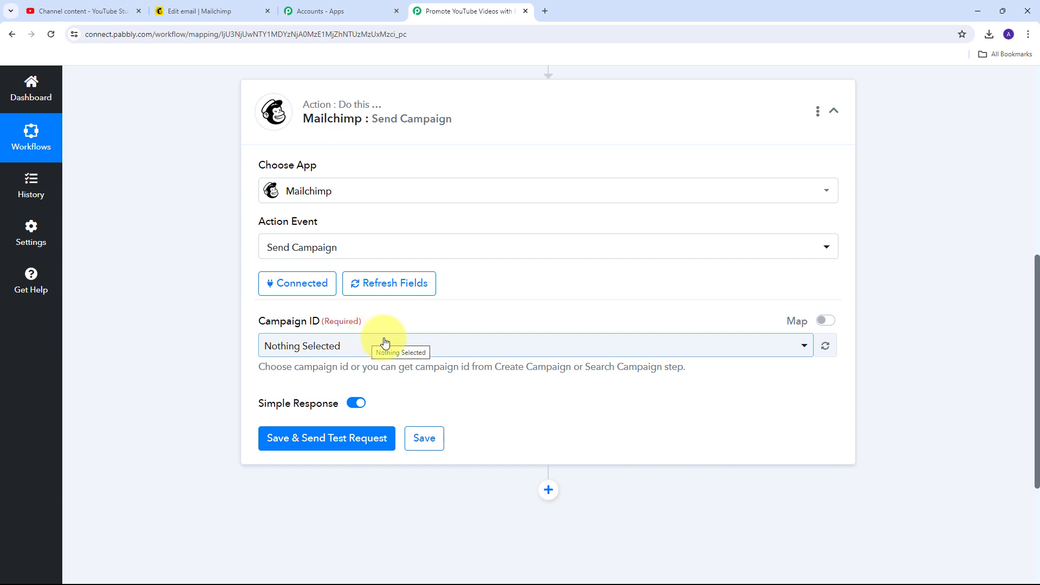
{"action": "left_click", "coordinate": [826, 322]}
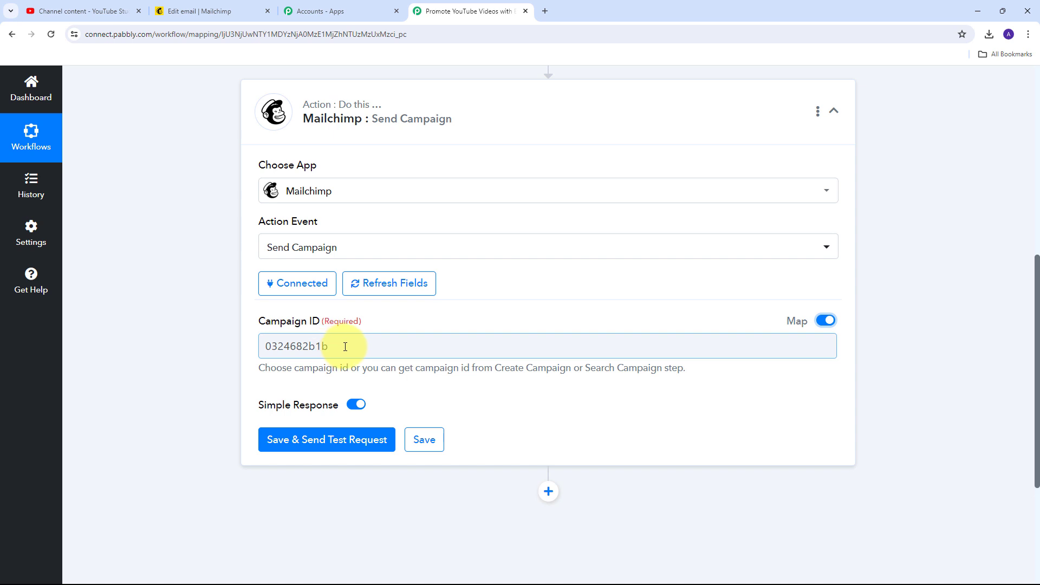
{"action": "left_click_drag", "start_coordinate": [337, 347], "coordinate": [266, 349]}
{"action": "key", "text": "BackSpace"}
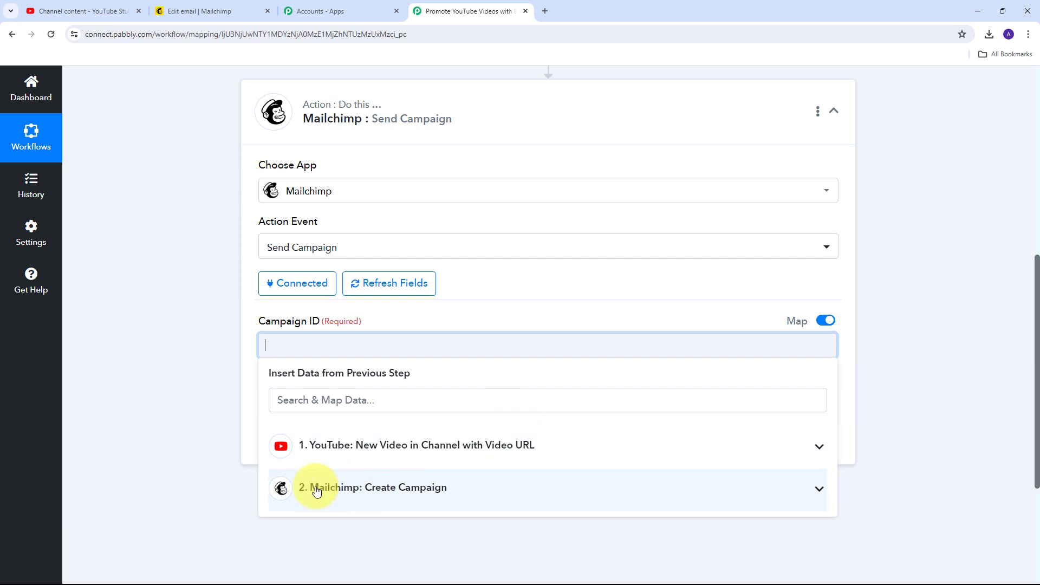
{"action": "left_click", "coordinate": [379, 489]}
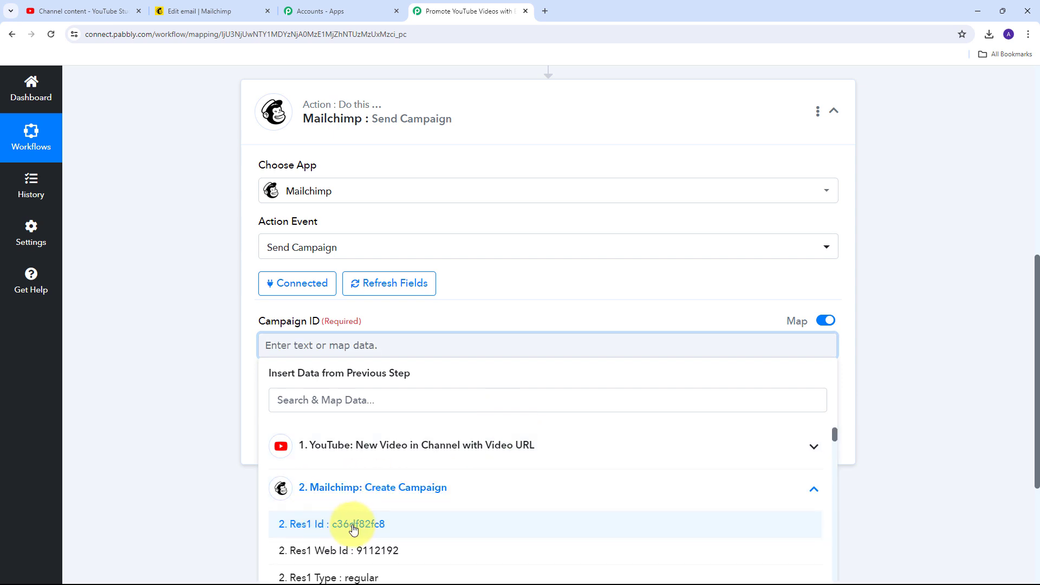
{"action": "left_click", "coordinate": [353, 528]}
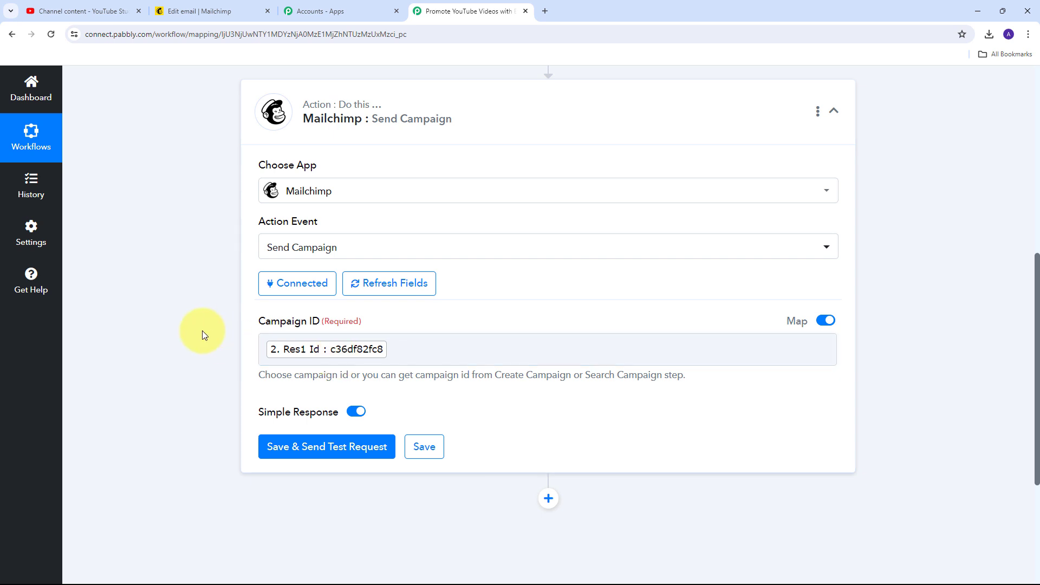
- Save the Send Campaign action, send a test request and review the response received
{"action": "scroll", "coordinate": [202, 331], "scroll_direction": "down", "scroll_amount": 1}
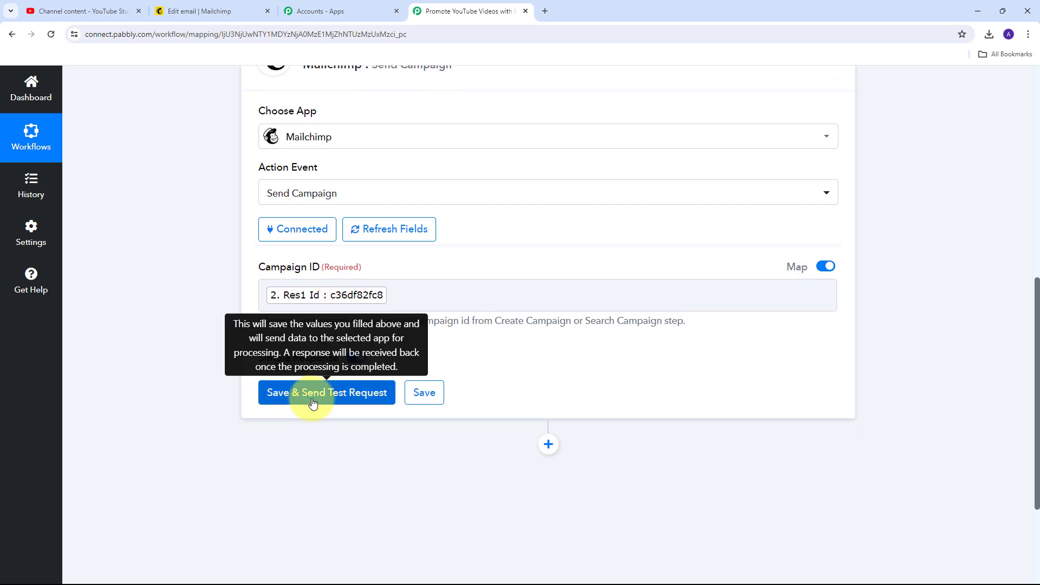
{"action": "left_click", "coordinate": [312, 402]}
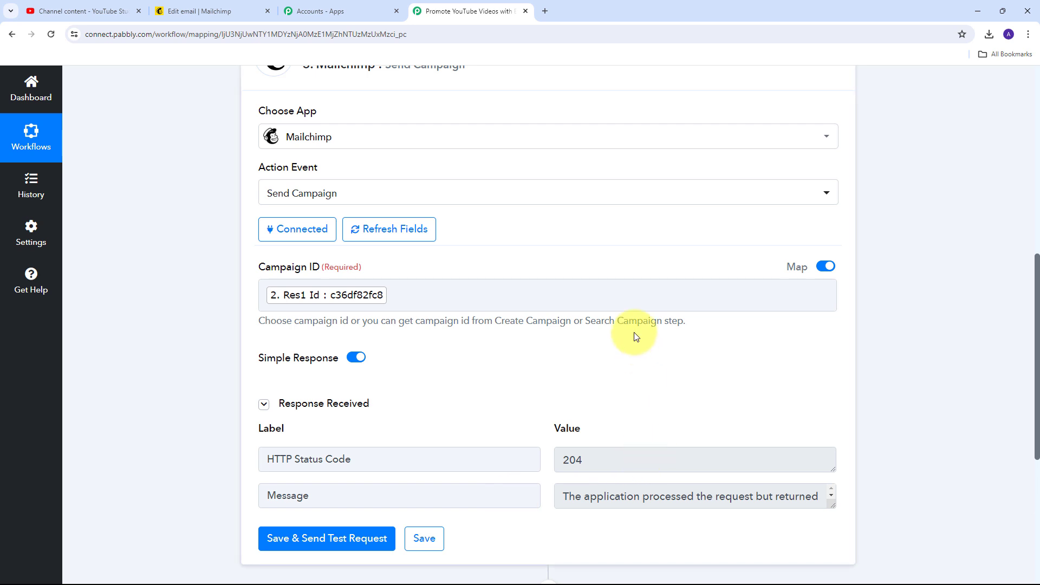
{"action": "scroll", "coordinate": [611, 339], "scroll_direction": "down", "scroll_amount": 1}
{"action": "scroll", "coordinate": [611, 339], "scroll_direction": "down", "scroll_amount": 1}
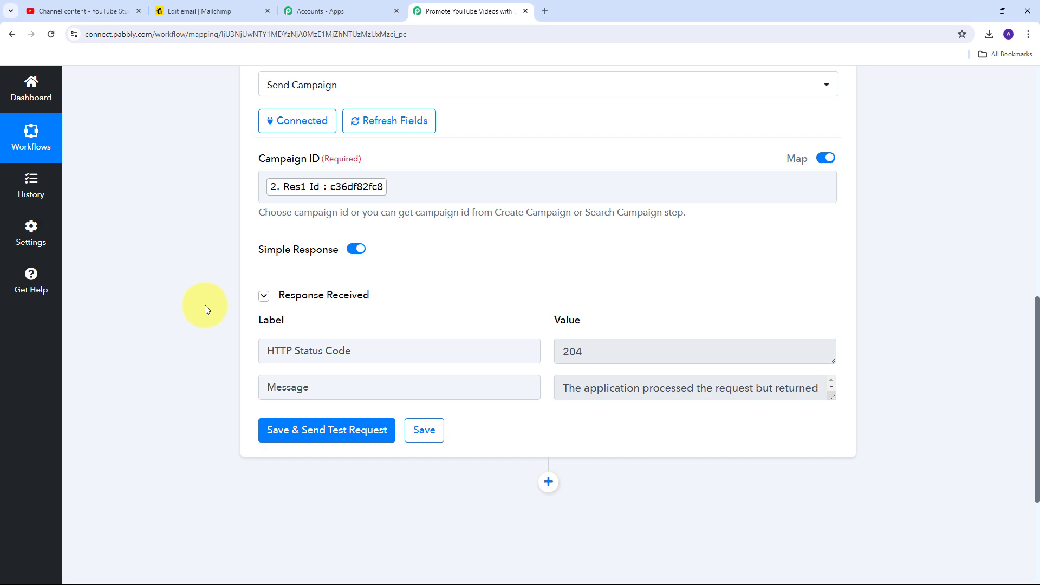
- Switch to Mailchimp, check the Video Promotion campaign's status in all campaigns, and compare it with the channel's videos in YouTube Studio
{"action": "left_click", "coordinate": [213, 6]}
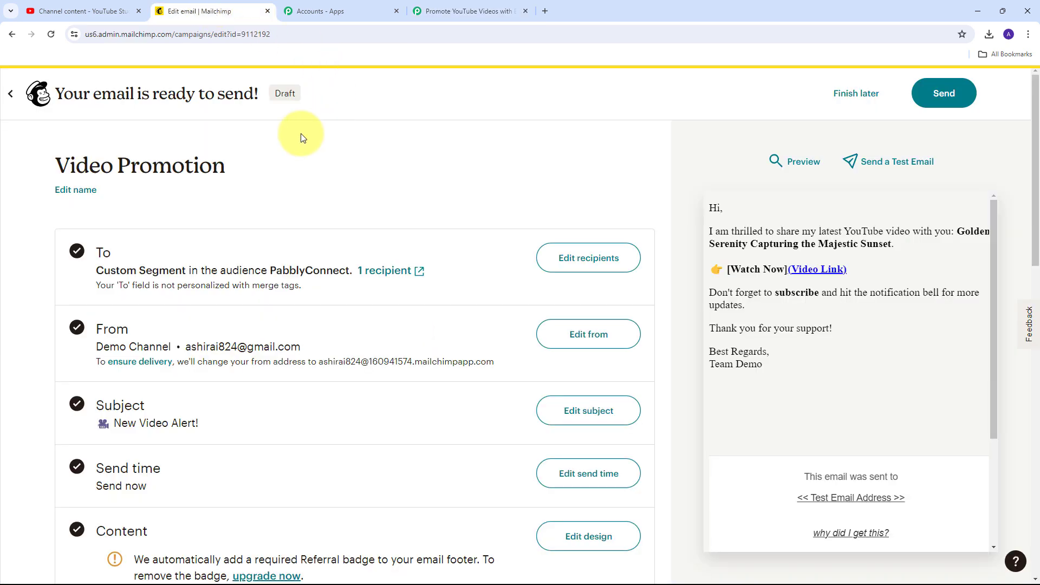
{"action": "left_click", "coordinate": [11, 34]}
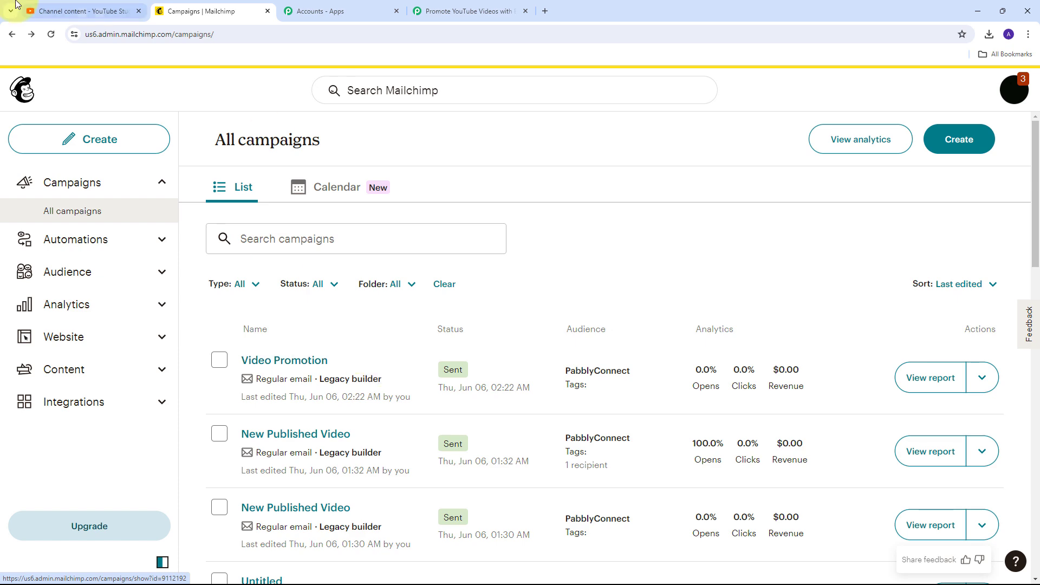
{"action": "left_click", "coordinate": [81, 10]}
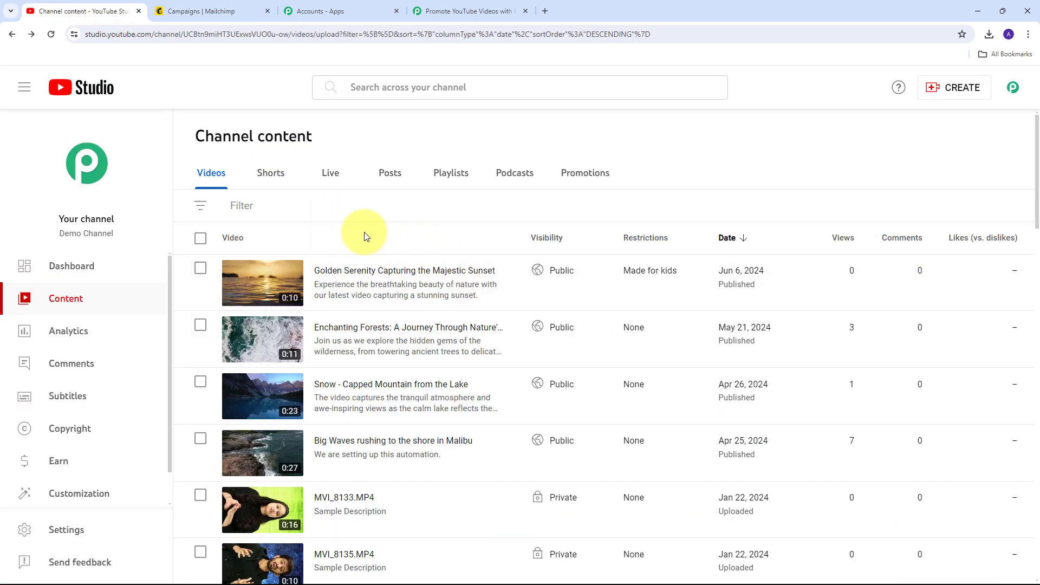
{"action": "left_click", "coordinate": [208, 11]}
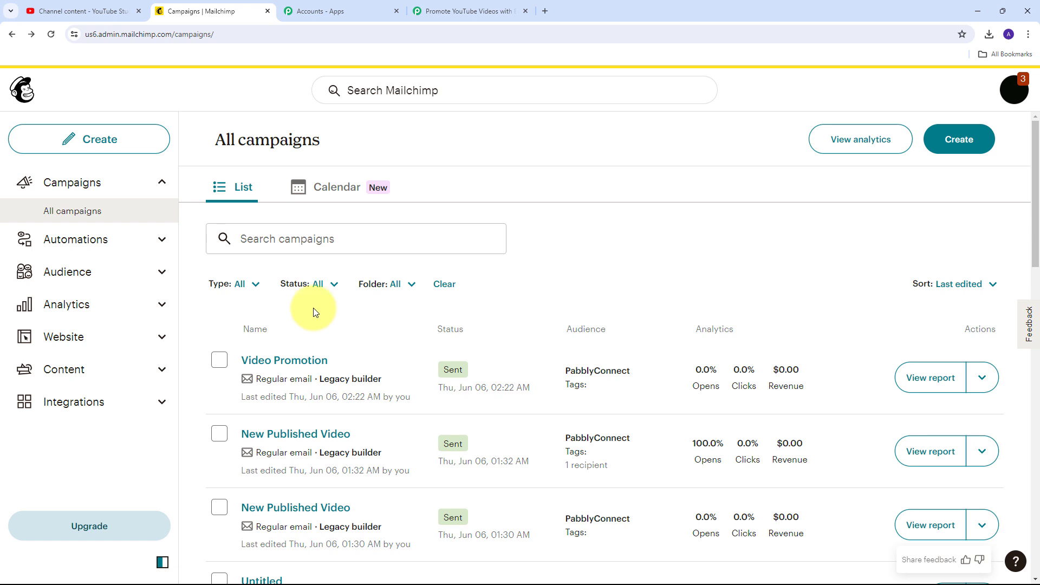
{"action": "left_click", "coordinate": [83, 8]}
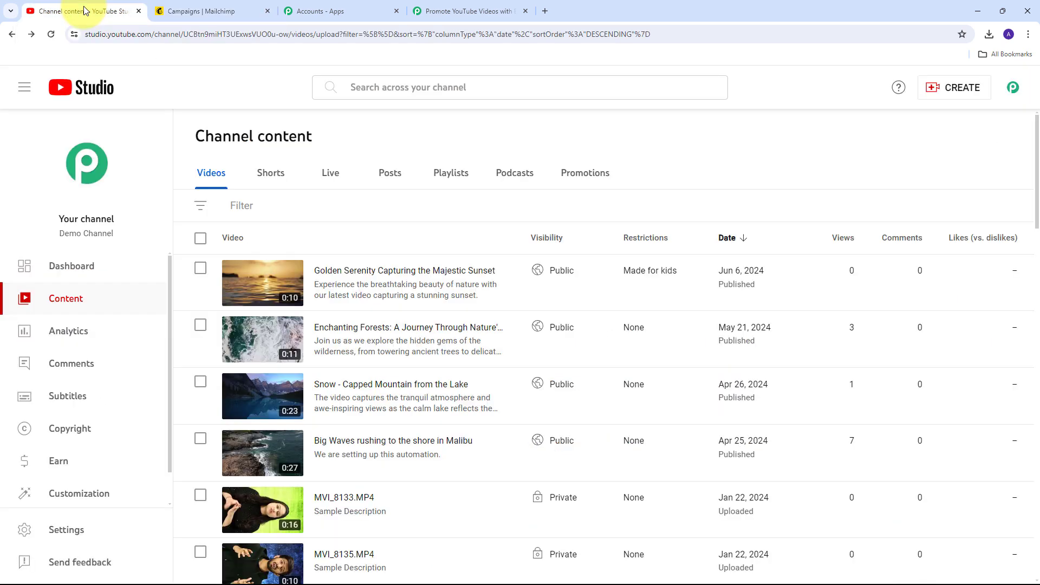
{"action": "left_click", "coordinate": [206, 11]}
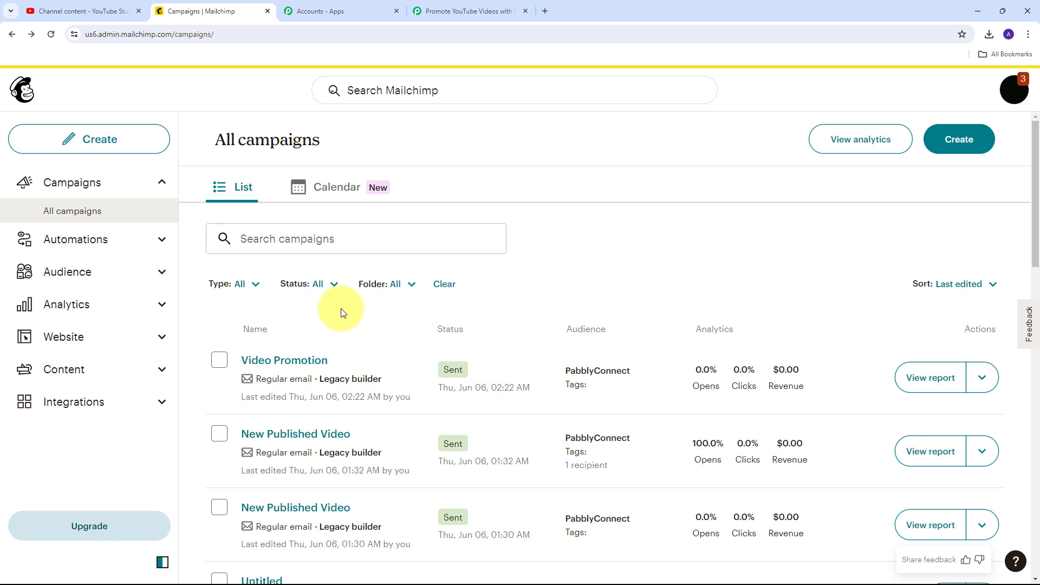
- Return to Pabbly Connect, collapse the Send Campaign step and review the whole workflow from the YouTube trigger to the last Mailchimp action
{"action": "left_click", "coordinate": [450, 9]}
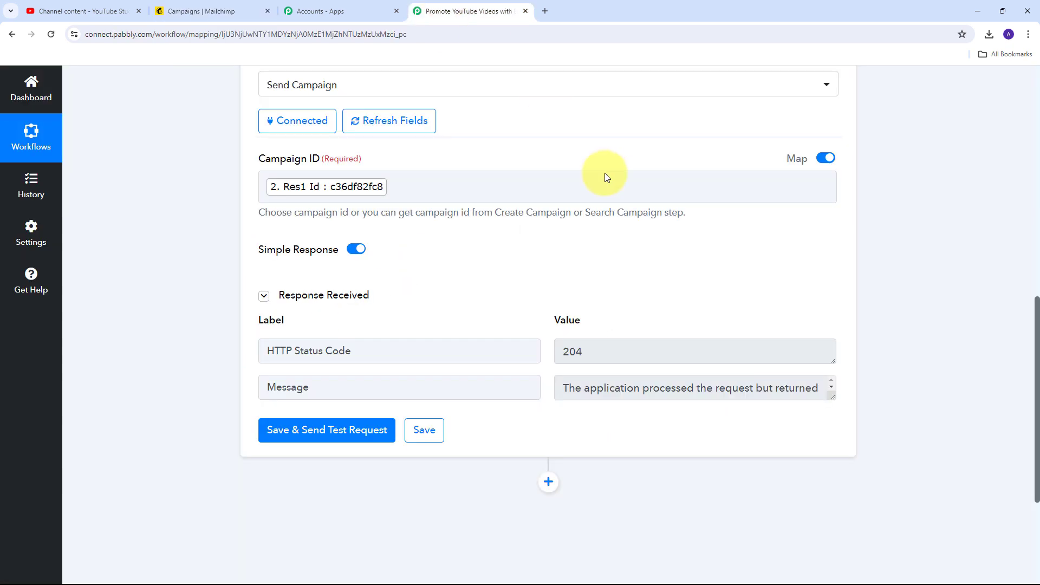
{"action": "scroll", "coordinate": [604, 174], "scroll_direction": "up", "scroll_amount": 6}
{"action": "left_click", "coordinate": [833, 366]}
{"action": "scroll", "coordinate": [212, 325], "scroll_direction": "up", "scroll_amount": 3}
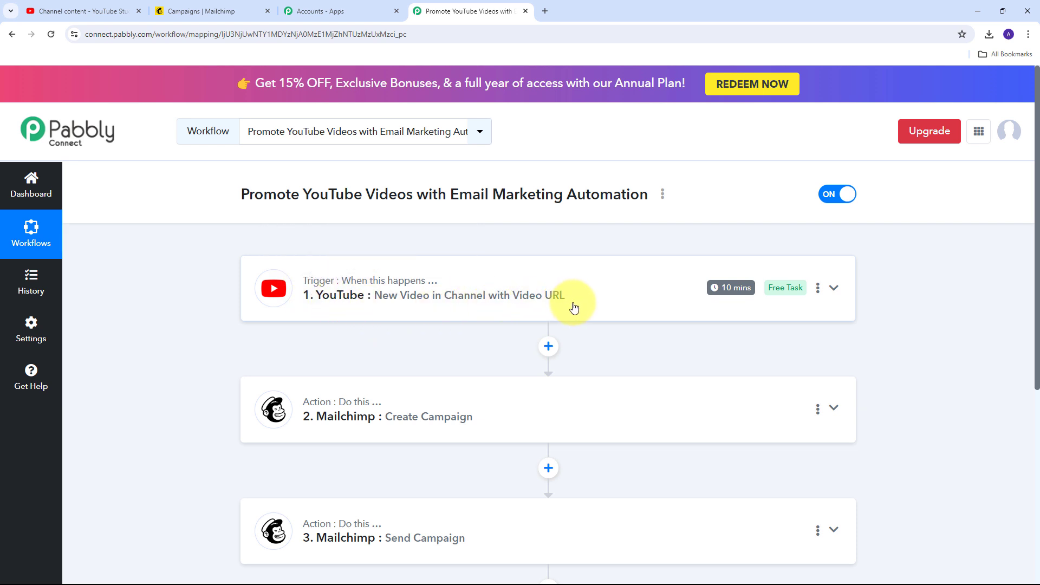
{"action": "scroll", "coordinate": [469, 223], "scroll_direction": "down", "scroll_amount": 2}
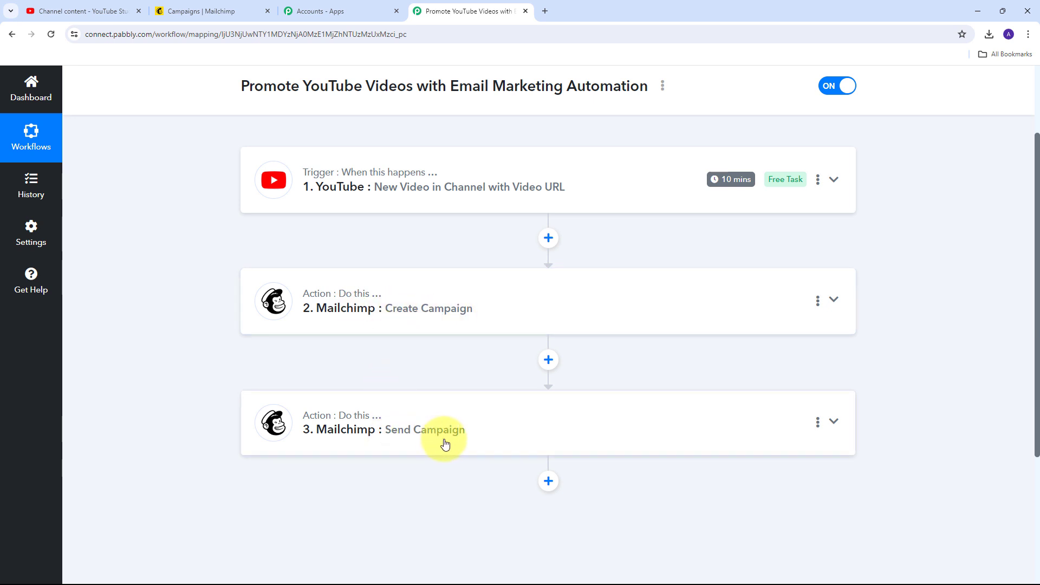
{"action": "scroll", "coordinate": [193, 355], "scroll_direction": "up", "scroll_amount": 2}
{"action": "scroll", "coordinate": [193, 356], "scroll_direction": "down", "scroll_amount": 1}
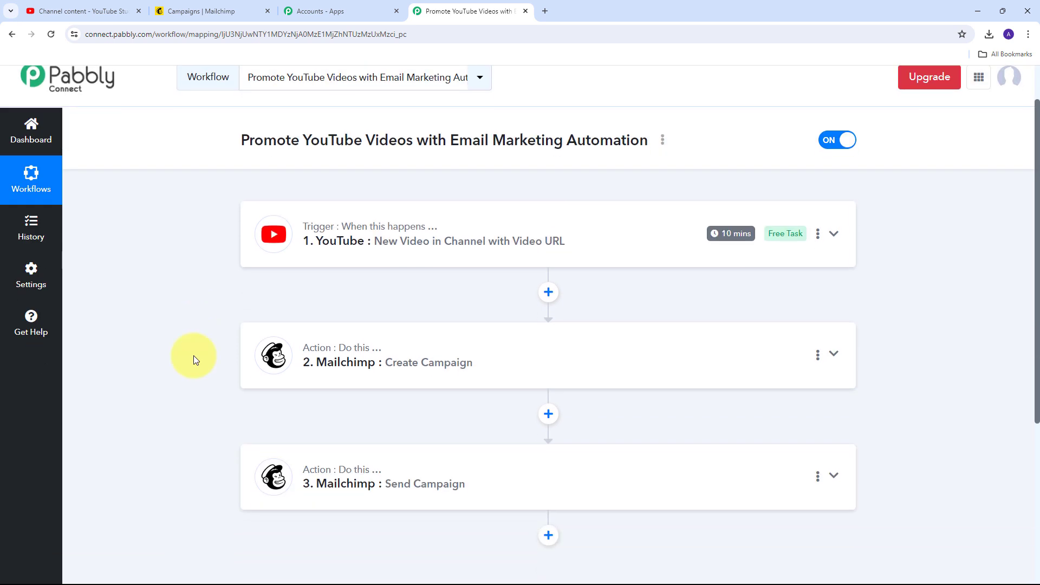